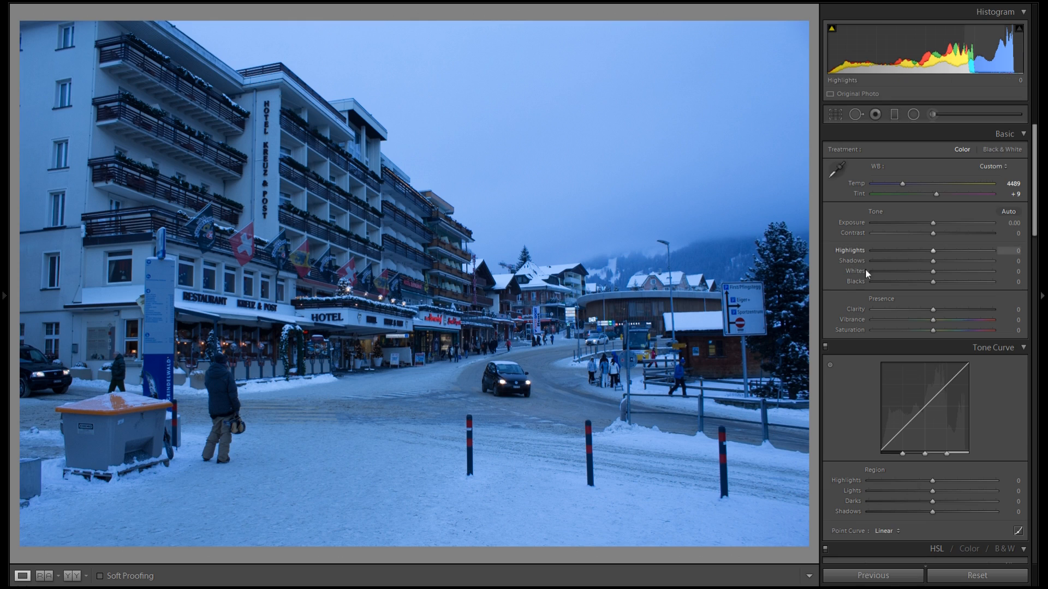
Zoom in to inspect the hotel storefronts, then raise Shadows to +40 and Blacks to +30
left_click(421, 297)
left_click_drag(543, 264, 668, 172)
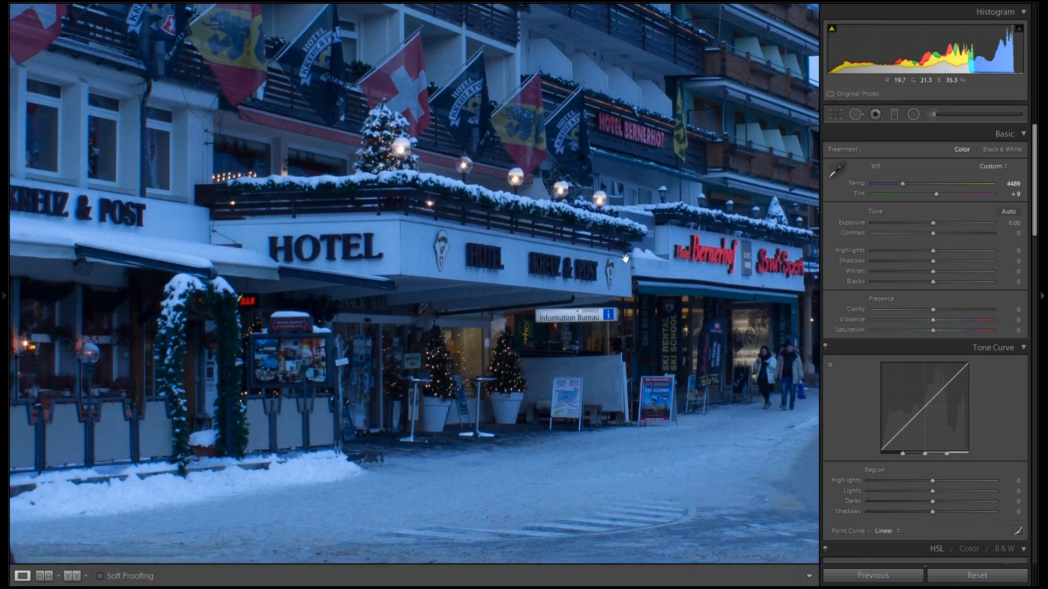
left_click_drag(535, 281, 819, 239)
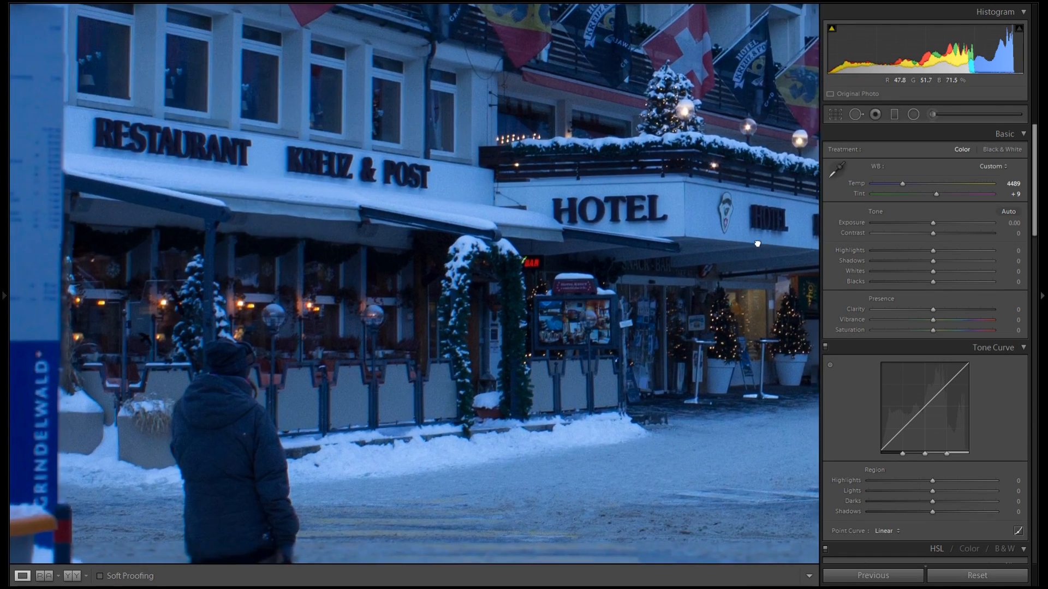
left_click_drag(655, 255, 548, 260)
left_click(592, 252)
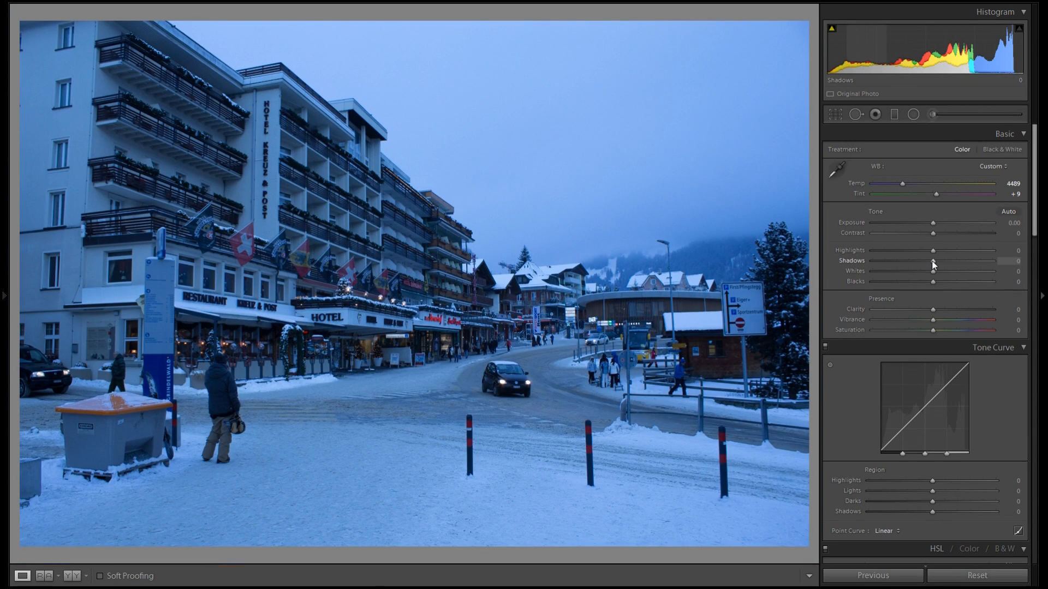
left_click_drag(934, 261, 955, 258)
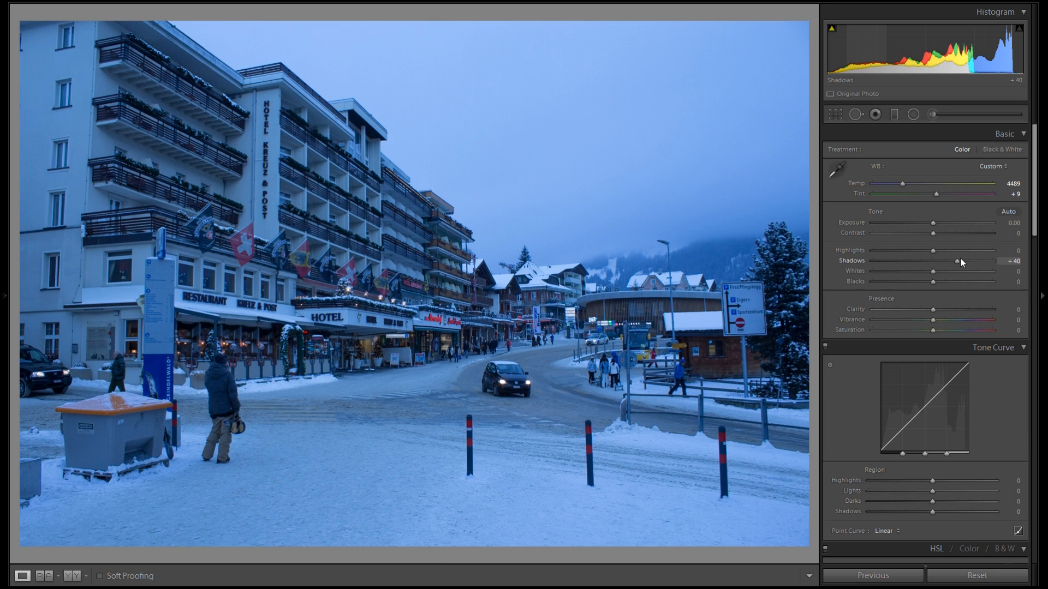
left_click_drag(933, 282, 951, 283)
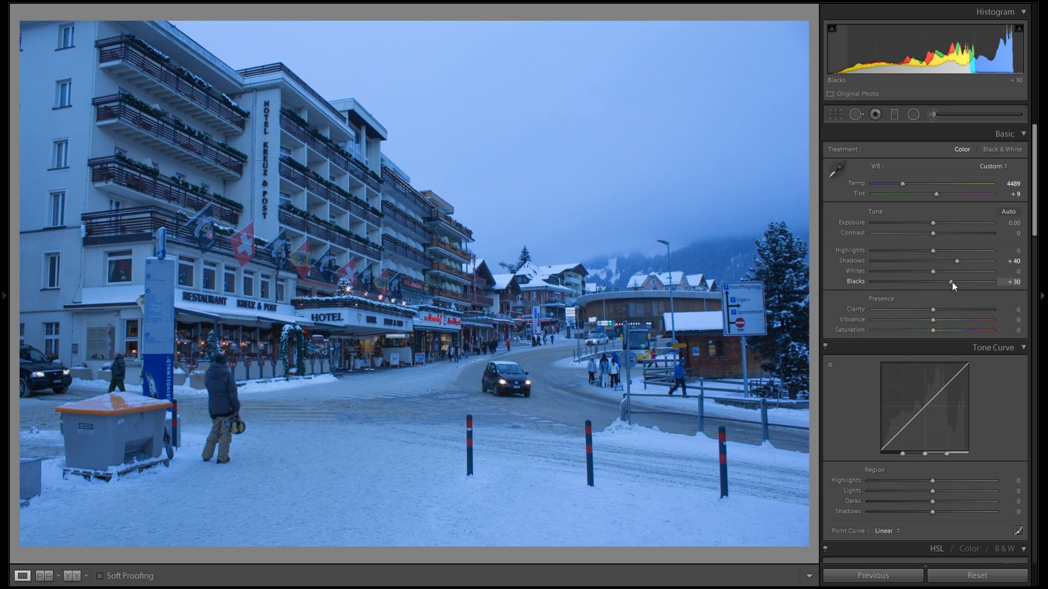
Set Contrast to +33 and Clarity to +33, with Shadows at +39 and Blacks at +28
mouse_move(936, 236)
left_mouse_down()
mouse_move(967, 231)
mouse_move(955, 232)
left_mouse_up()
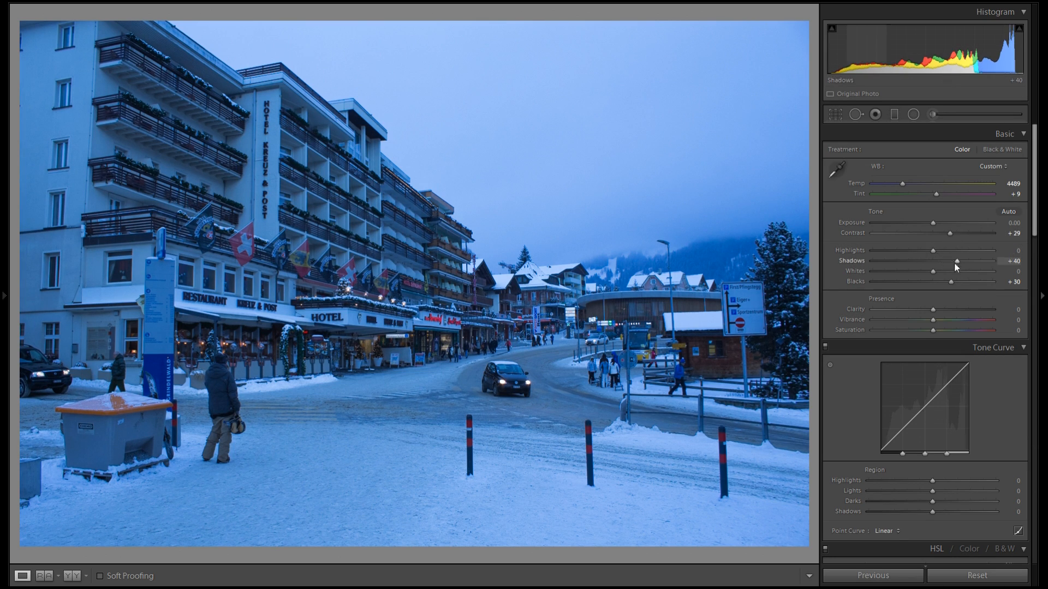
left_click_drag(950, 233, 954, 307)
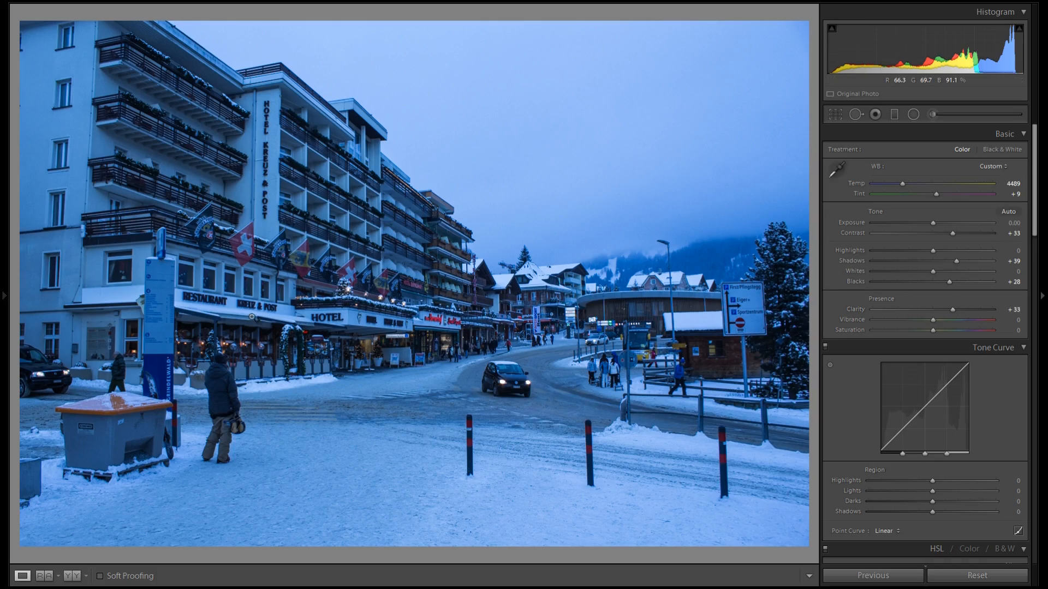
Zoom in to check the storefront detail, then lower Clarity to -14
left_click(252, 317)
left_click_drag(663, 293, 536, 223)
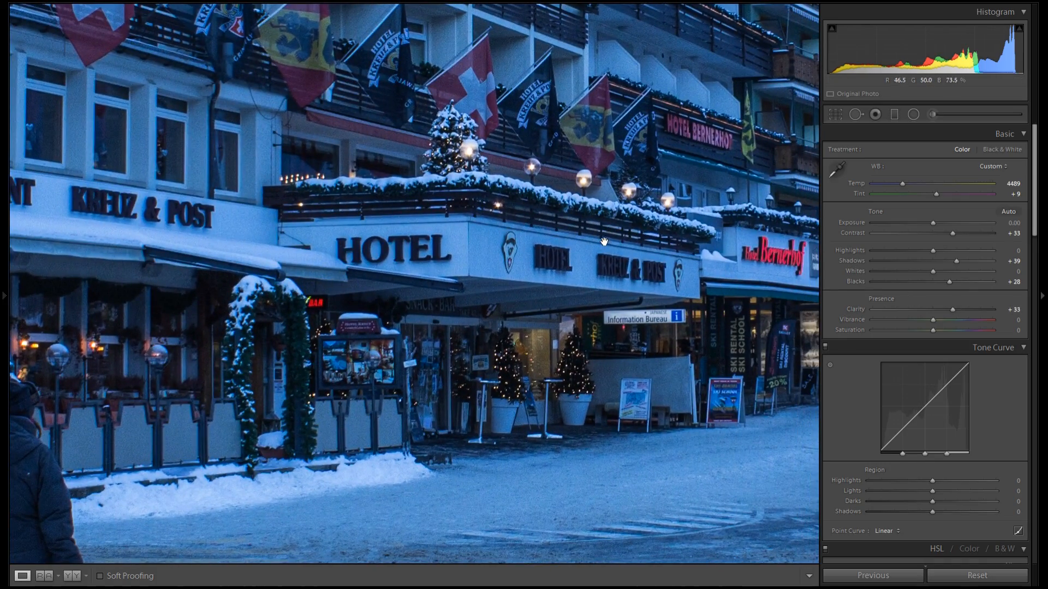
left_click(604, 241)
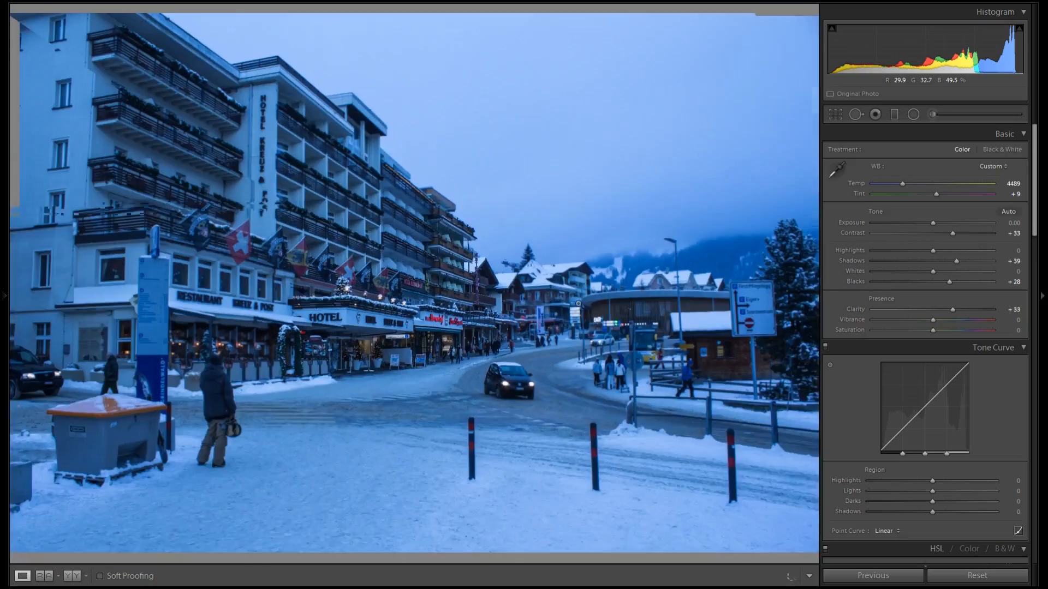
left_click_drag(952, 309, 924, 313)
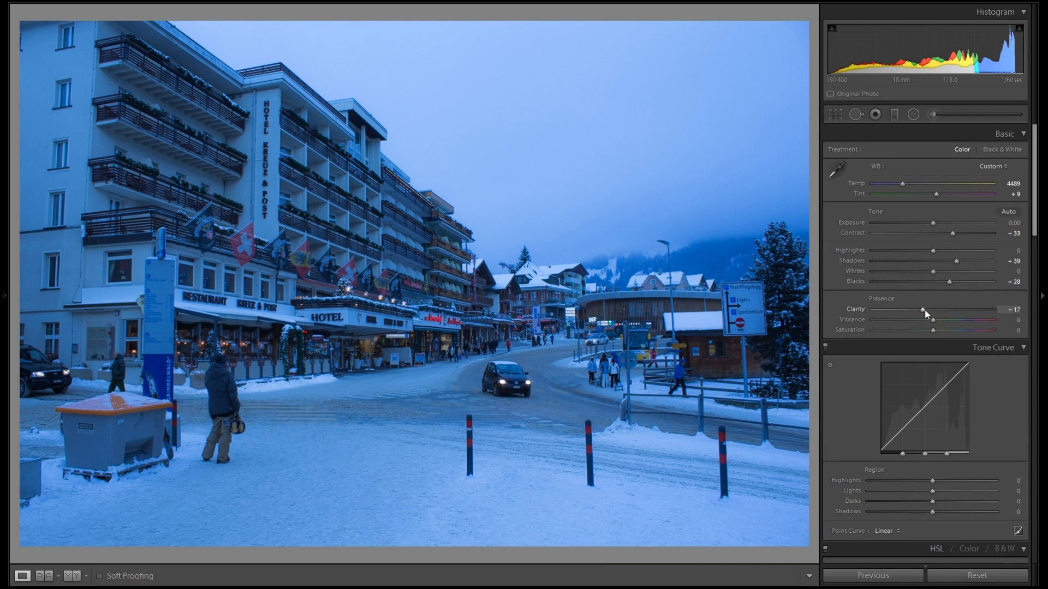
Try raising Vibrance to +51 and Saturation to +29, resetting each back to 0
left_click_drag(932, 320, 964, 319)
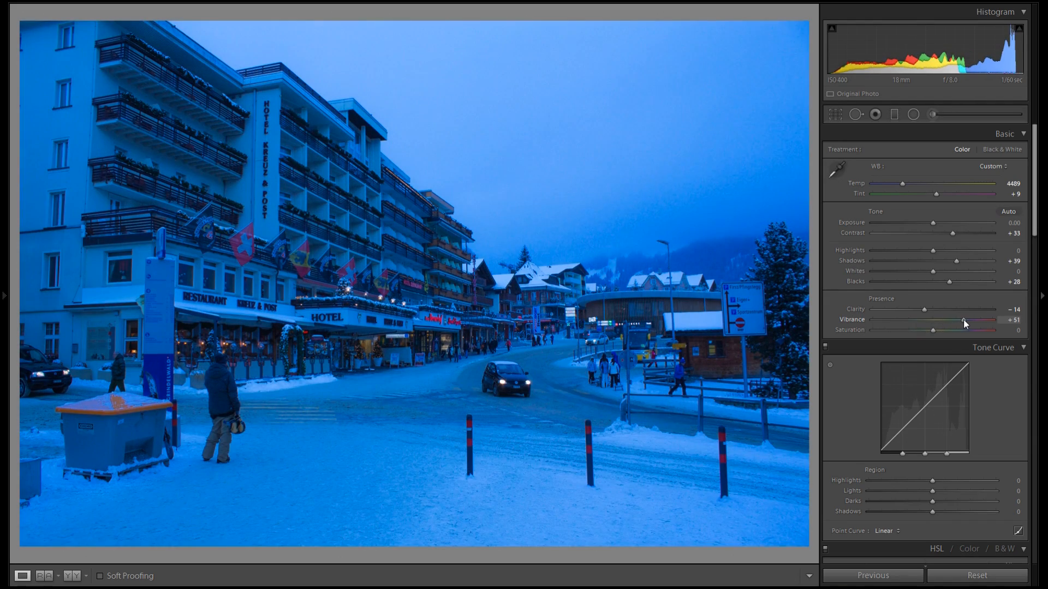
double_click(860, 317)
left_click_drag(932, 331, 955, 330)
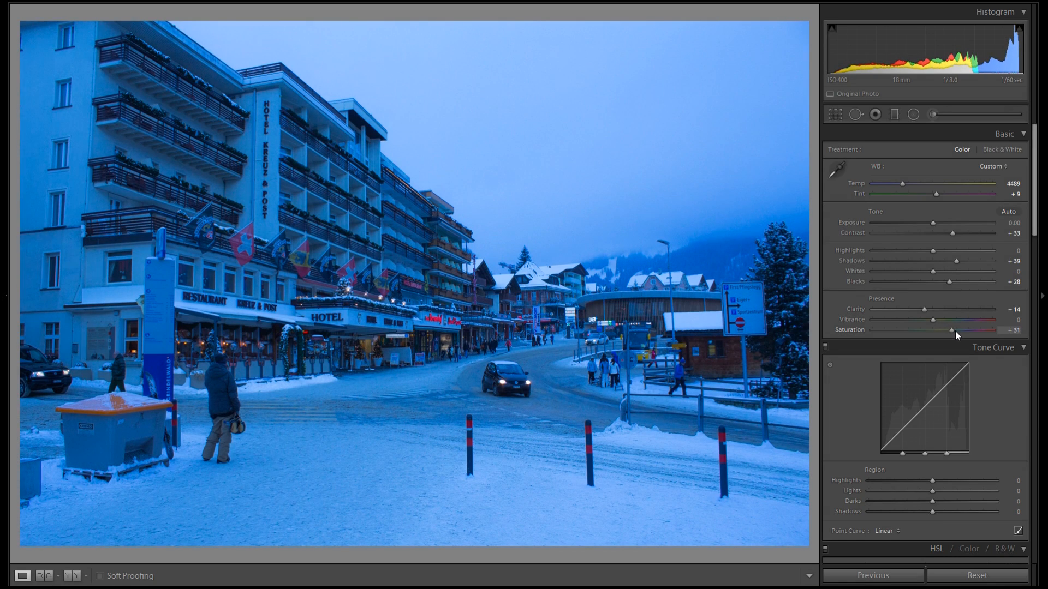
double_click(854, 331)
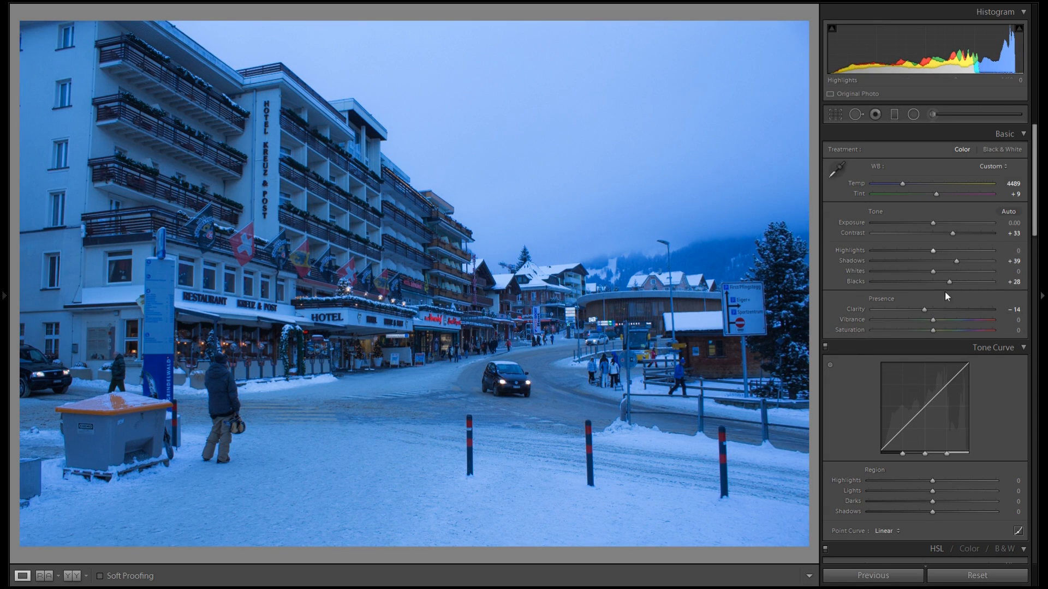
Try lowering Highlights to -76 and raising Whites to +55, then reset both to 0
left_click_drag(934, 251, 888, 257)
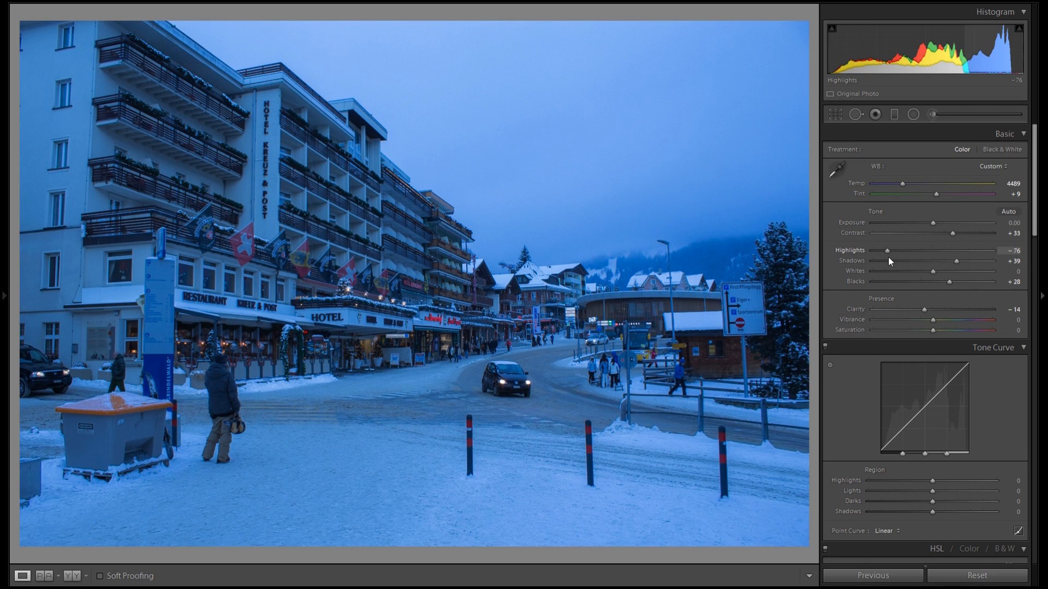
left_click_drag(934, 271, 966, 272)
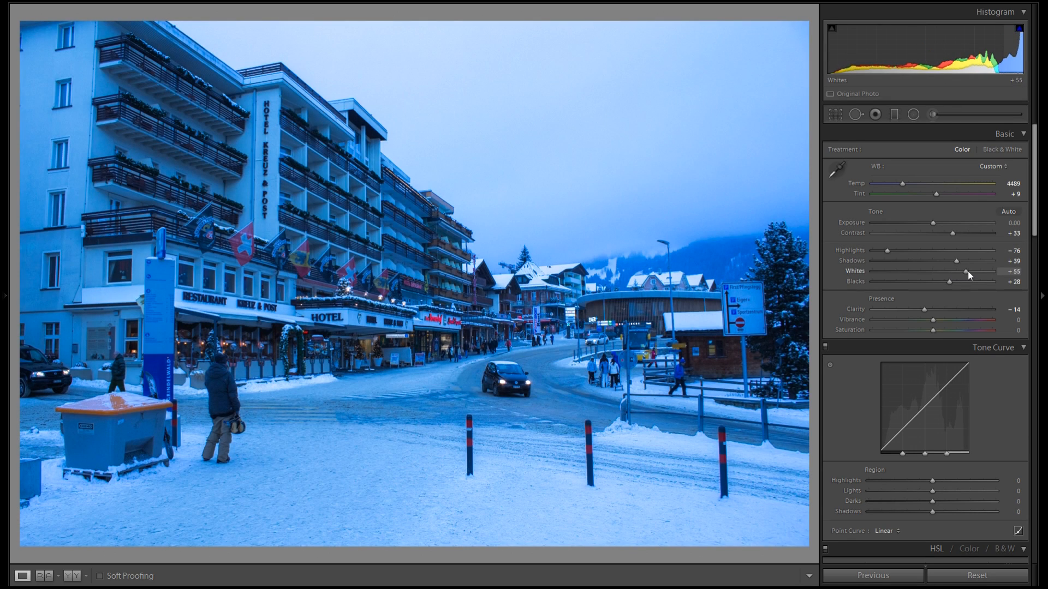
double_click(848, 272)
double_click(854, 252)
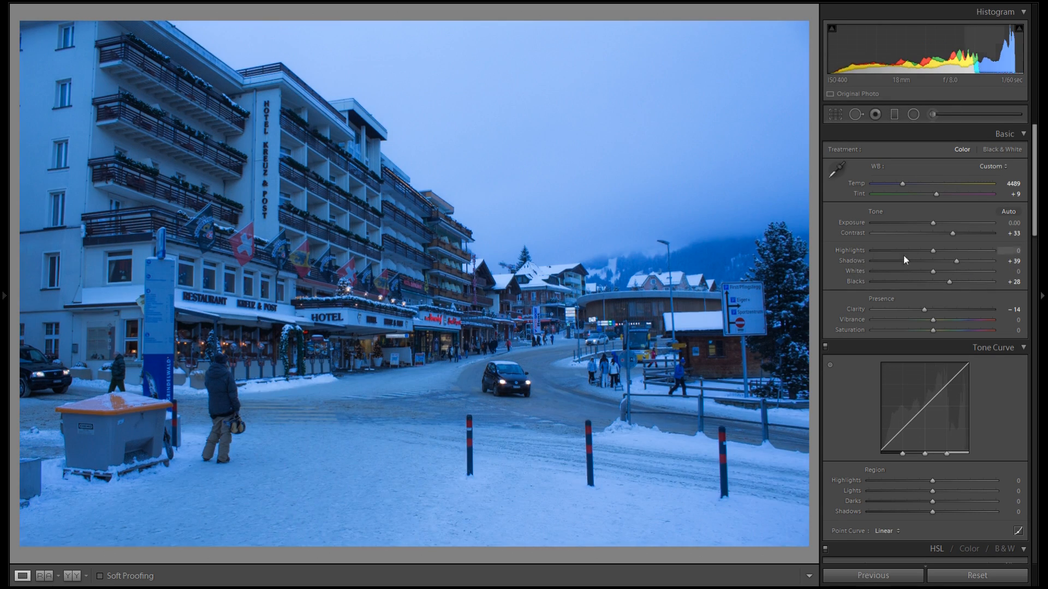
Set Highlights to -70 and Whites to +41
left_click_drag(932, 251, 965, 271)
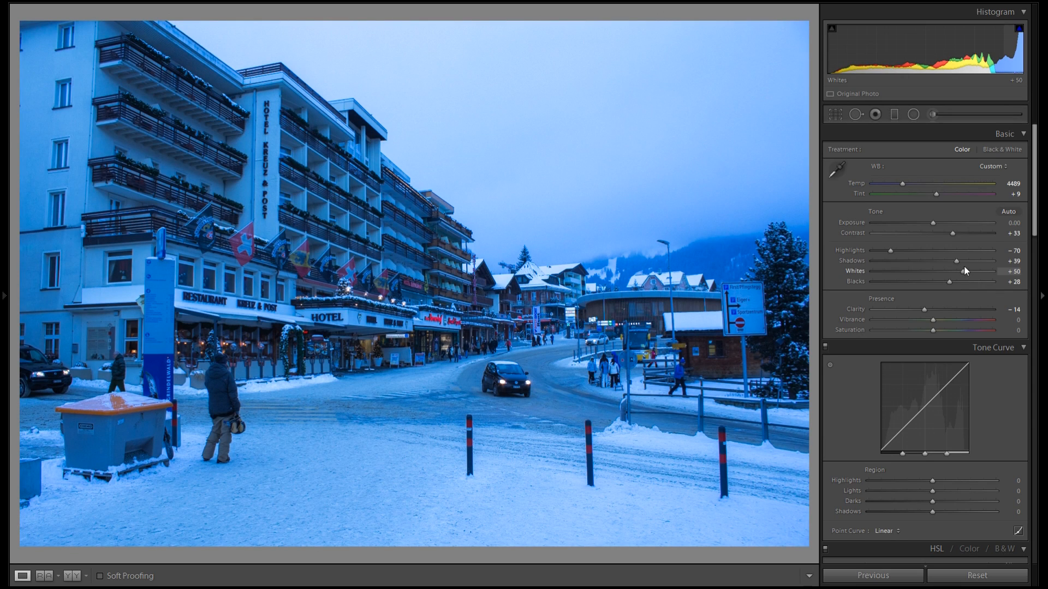
mouse_move(963, 270)
left_mouse_down()
mouse_move(975, 274)
mouse_move(938, 271)
mouse_move(965, 270)
left_mouse_up()
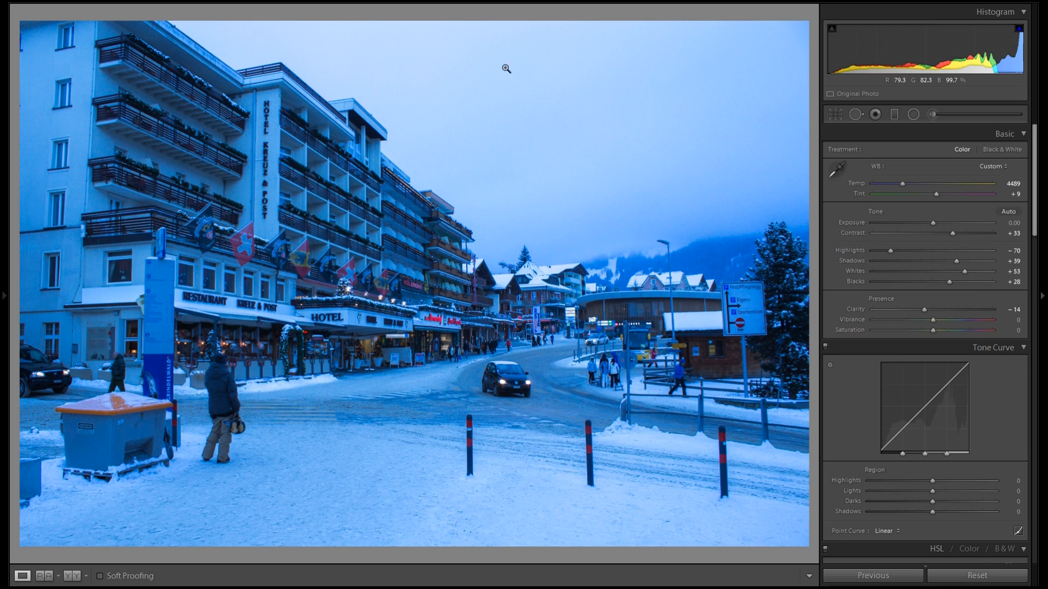
left_click_drag(967, 270, 959, 274)
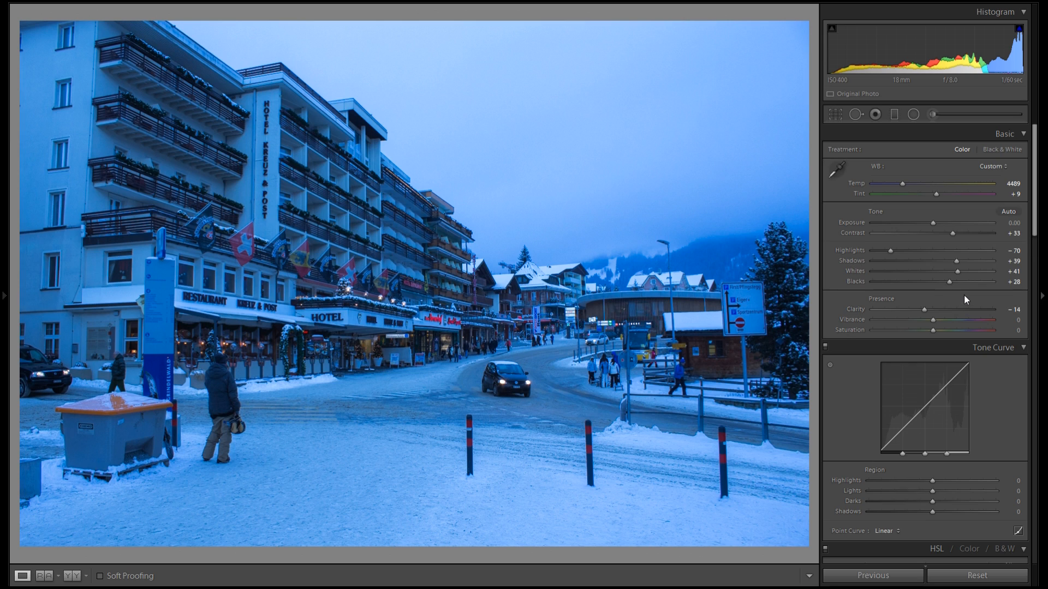
Give the Split Toning highlights a warm tint with hue 43 and saturation 62
scroll(971, 297, "down", 5)
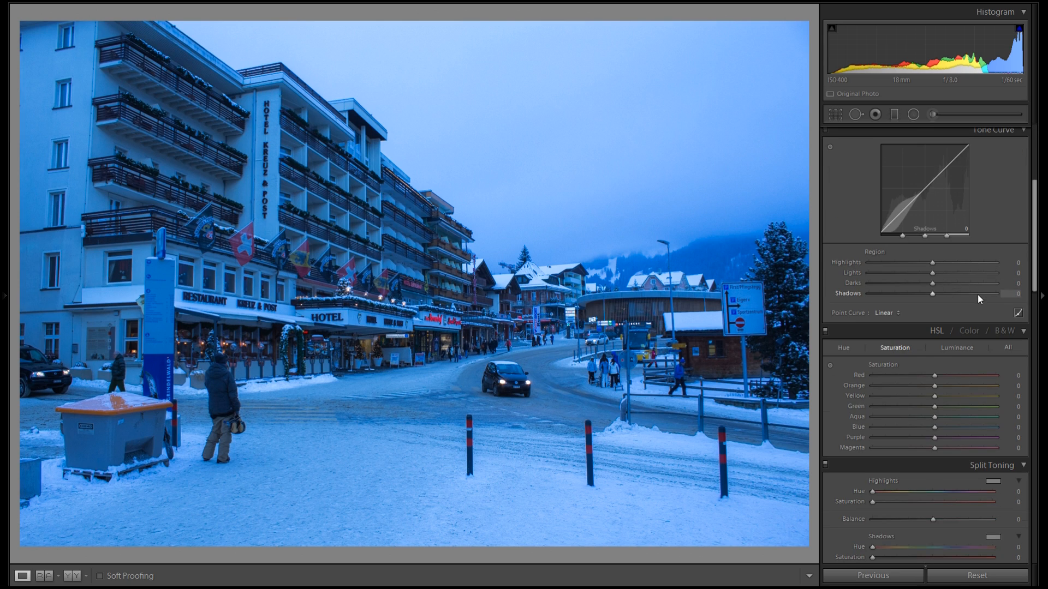
scroll(1015, 262, "down", 5)
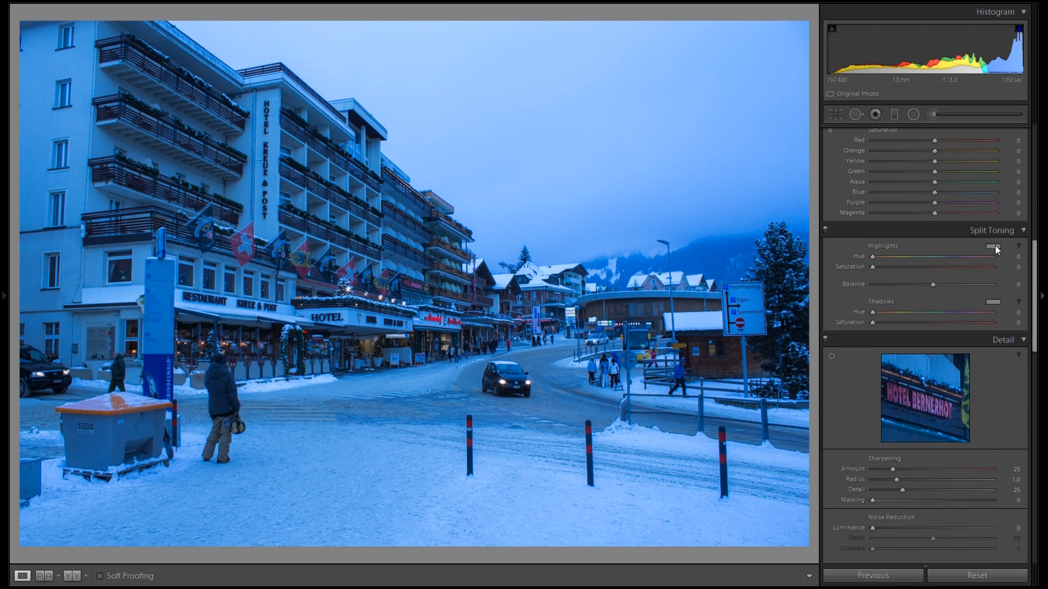
left_click(993, 246)
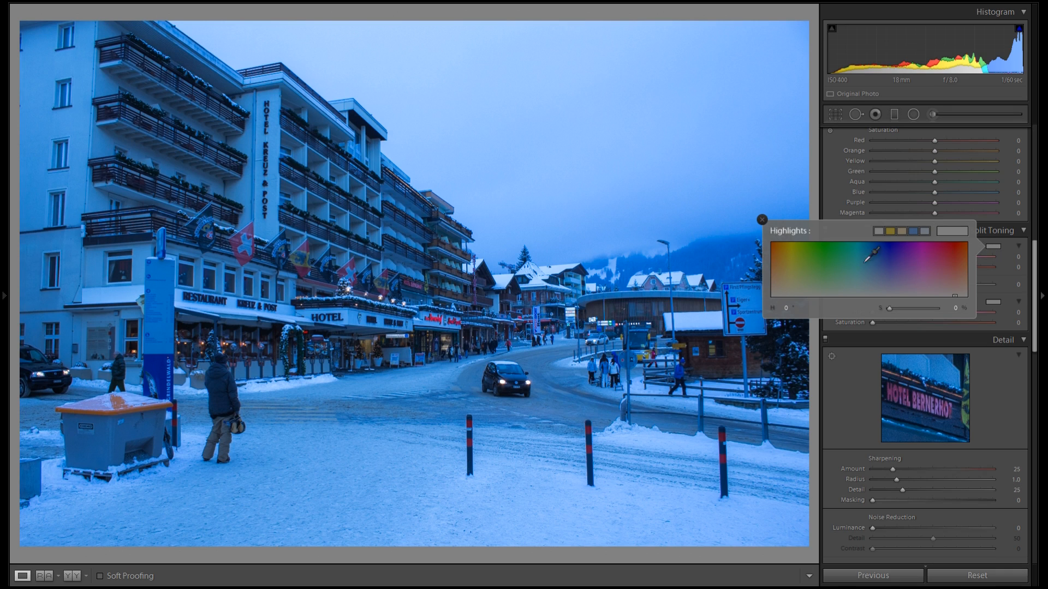
left_click(763, 220)
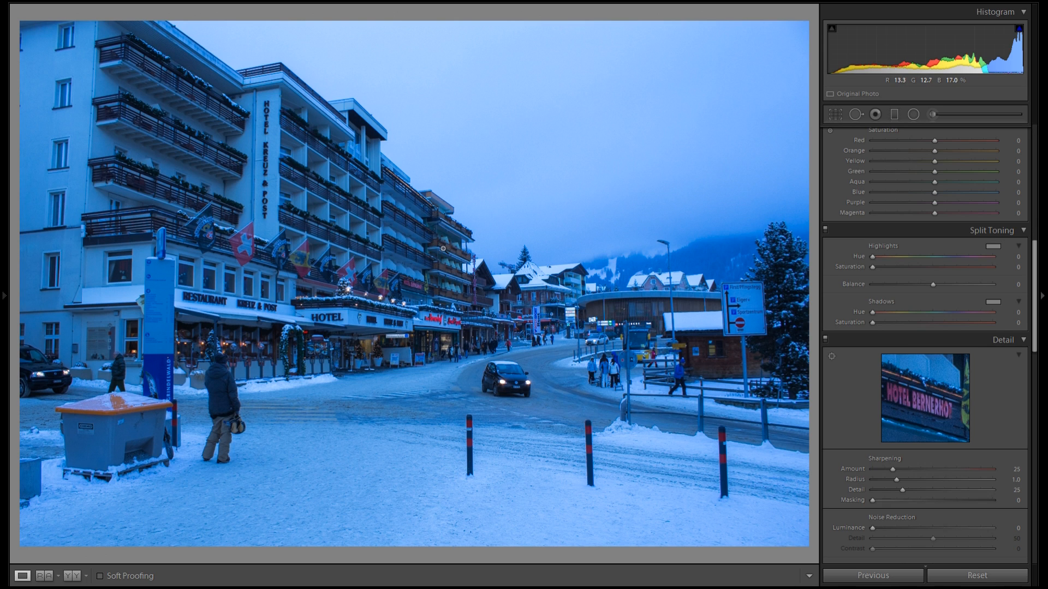
left_click_drag(390, 515, 384, 470)
left_click(991, 246)
left_click_drag(948, 256, 783, 263)
left_click(762, 220)
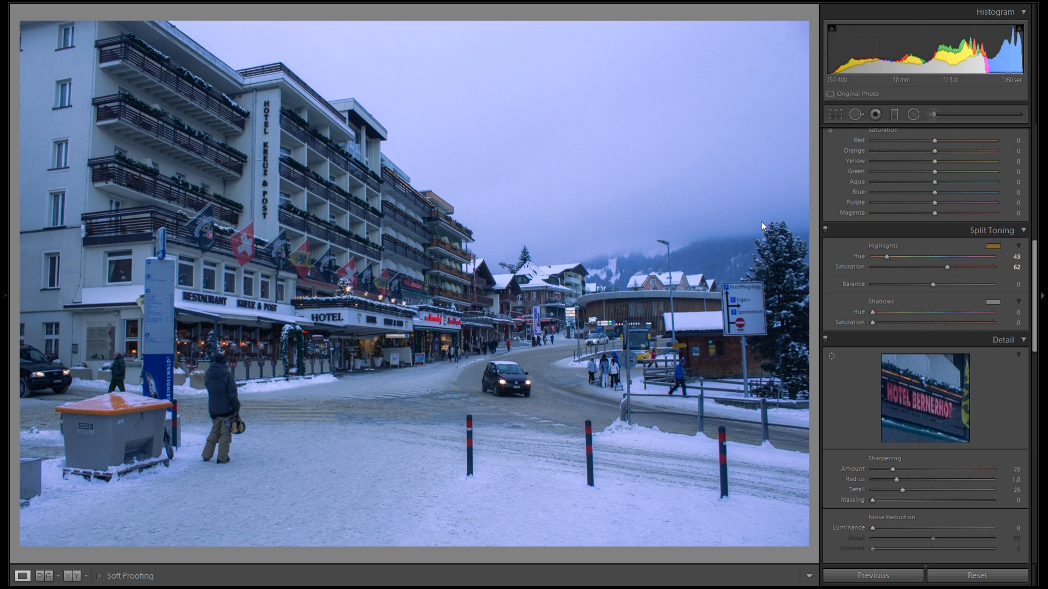
Set the Split Toning shadows color to hue 320 and saturation 12
left_click(824, 228)
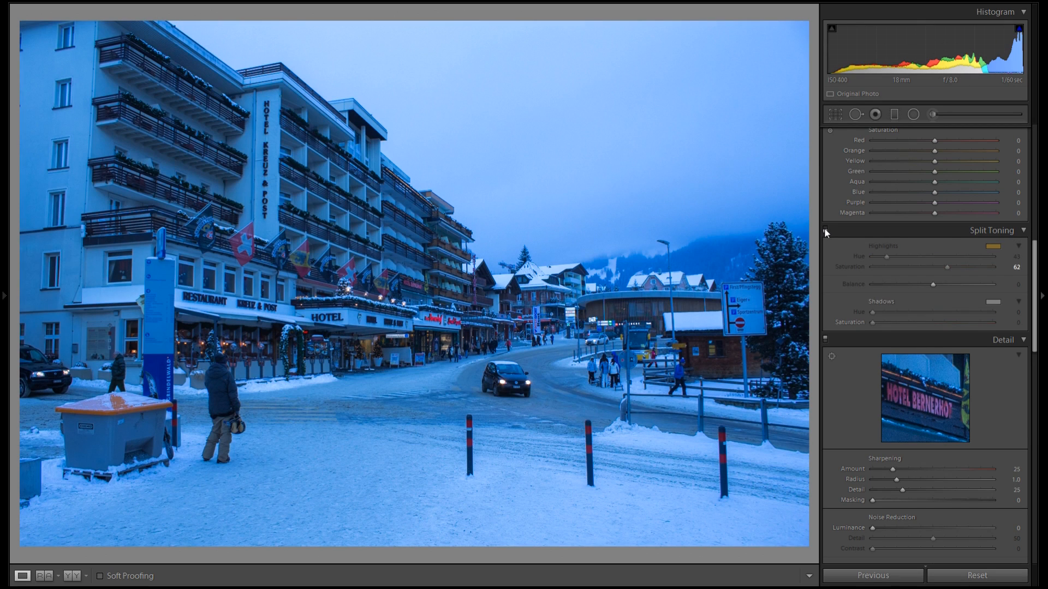
left_click(824, 229)
left_click(990, 302)
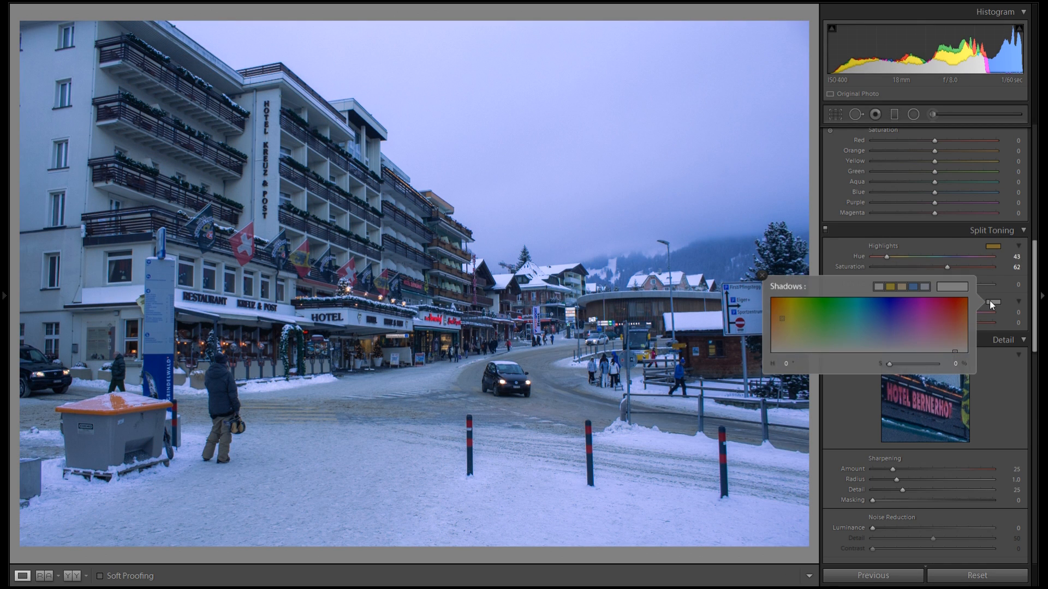
mouse_move(922, 322)
left_mouse_down()
mouse_move(929, 316)
mouse_move(927, 341)
mouse_move(933, 332)
mouse_move(887, 363)
mouse_move(939, 361)
mouse_move(896, 361)
left_mouse_up()
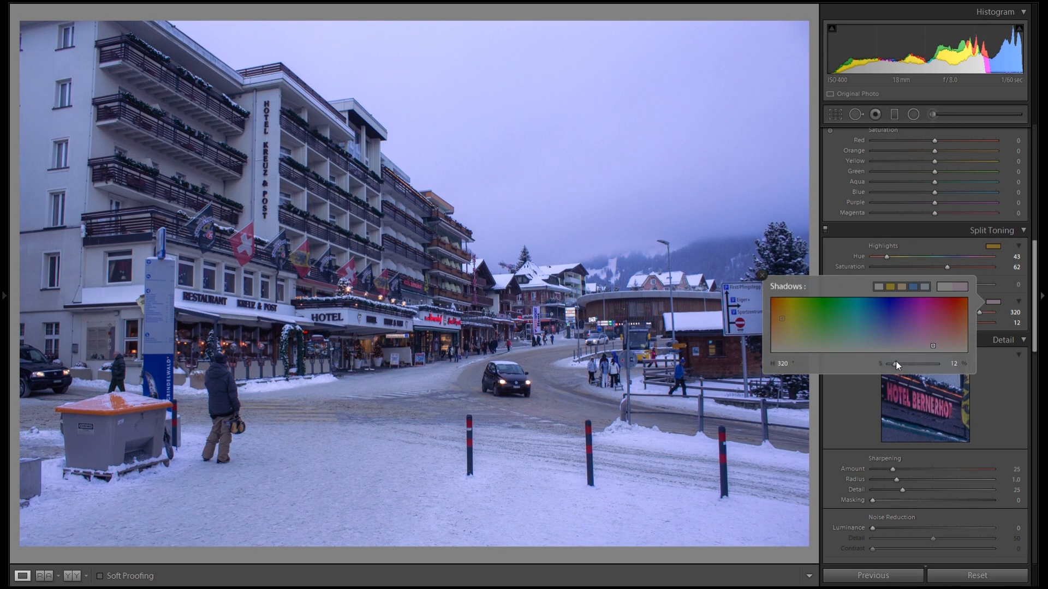
left_click(988, 283)
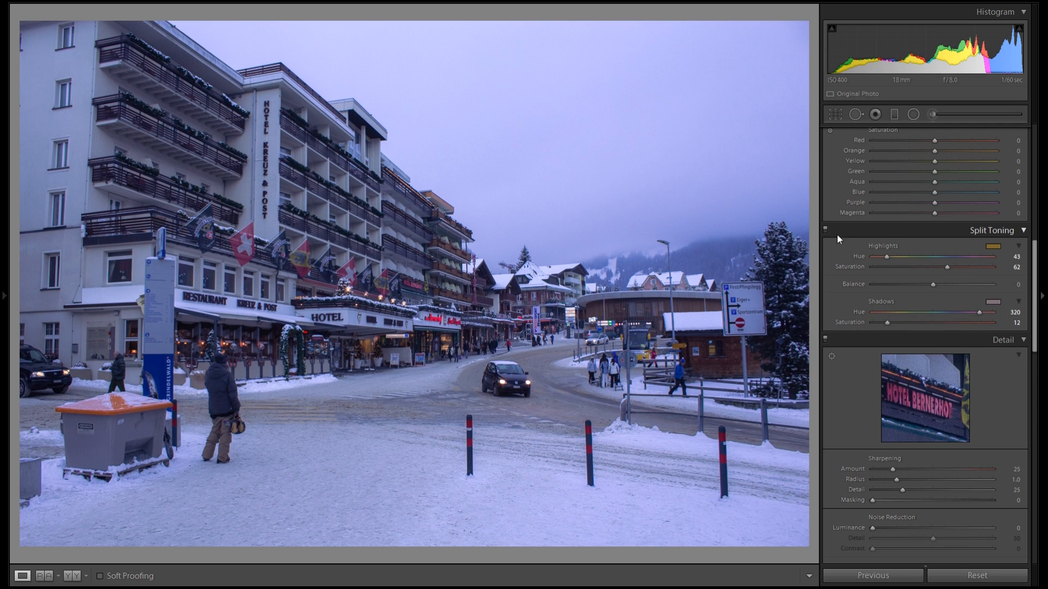
Toggle Split Toning off and on to compare the photo with and without the toning
scroll(848, 275, "up", 6)
scroll(853, 280, "down", 4)
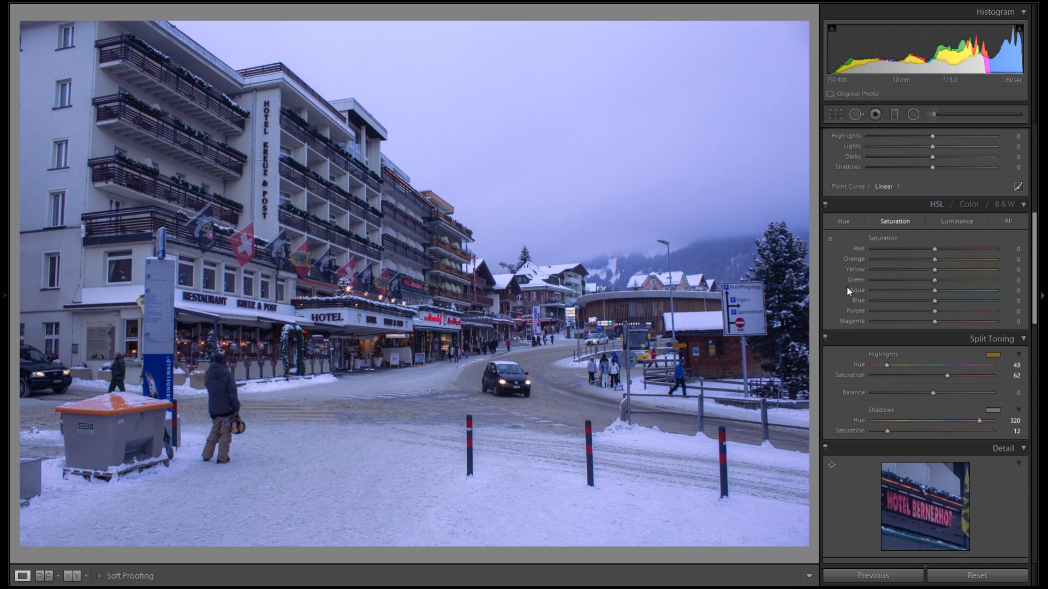
left_click(826, 337)
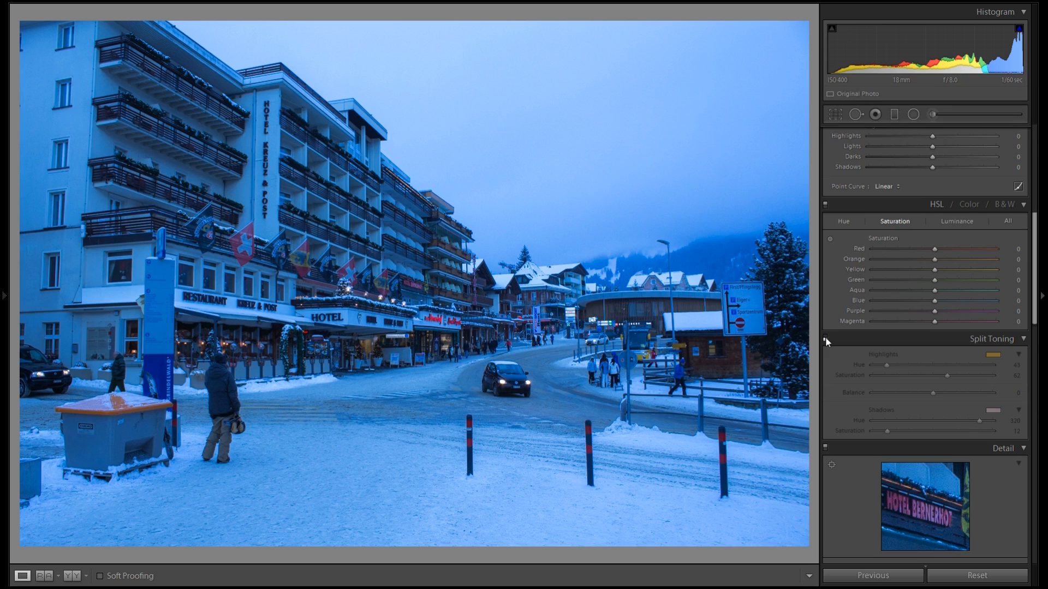
scroll(870, 321, "up", 8)
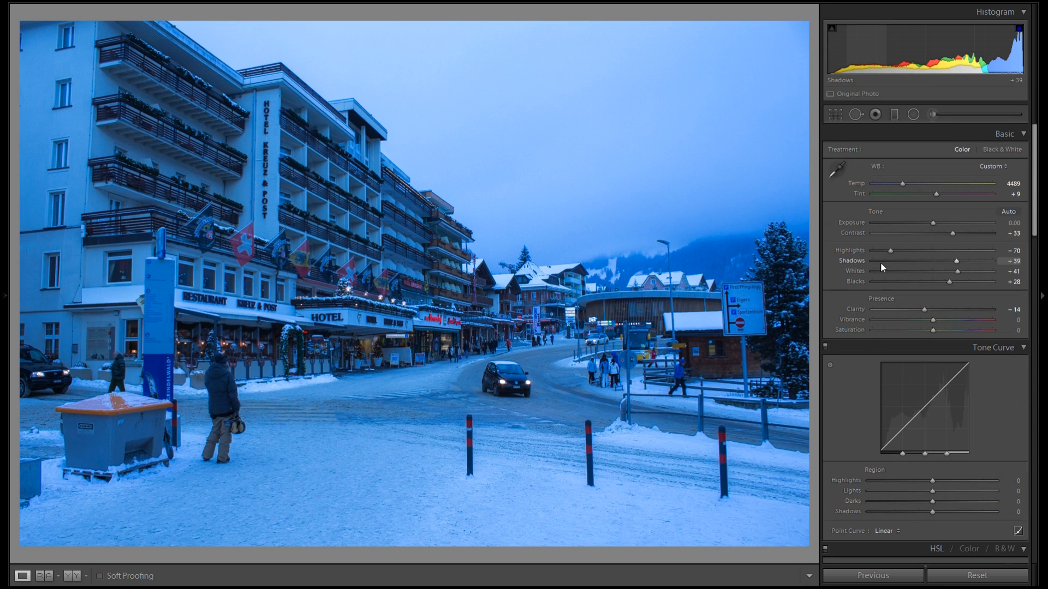
scroll(937, 306, "down", 6)
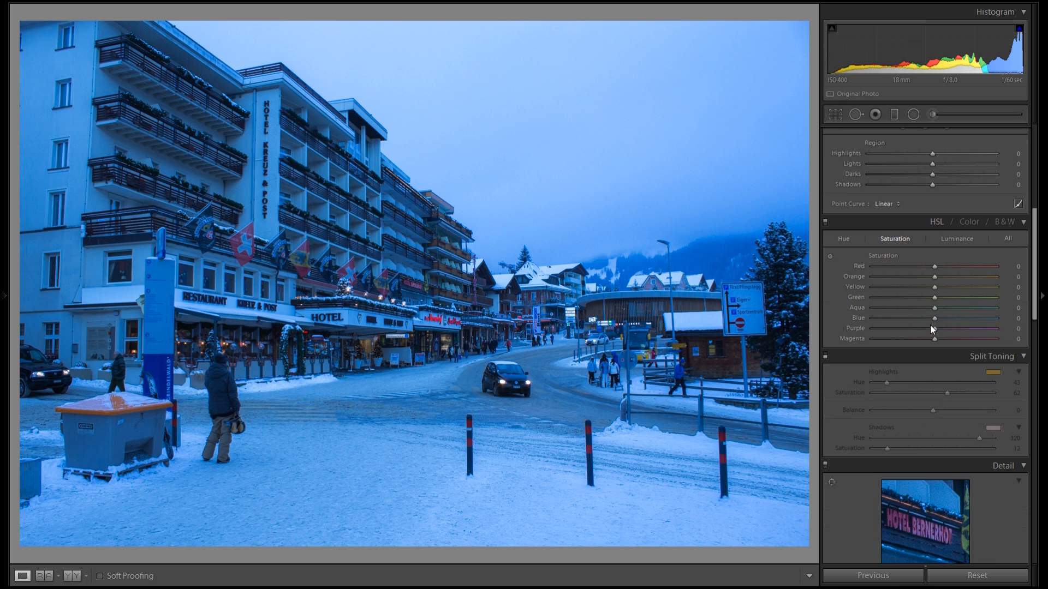
left_click(827, 360)
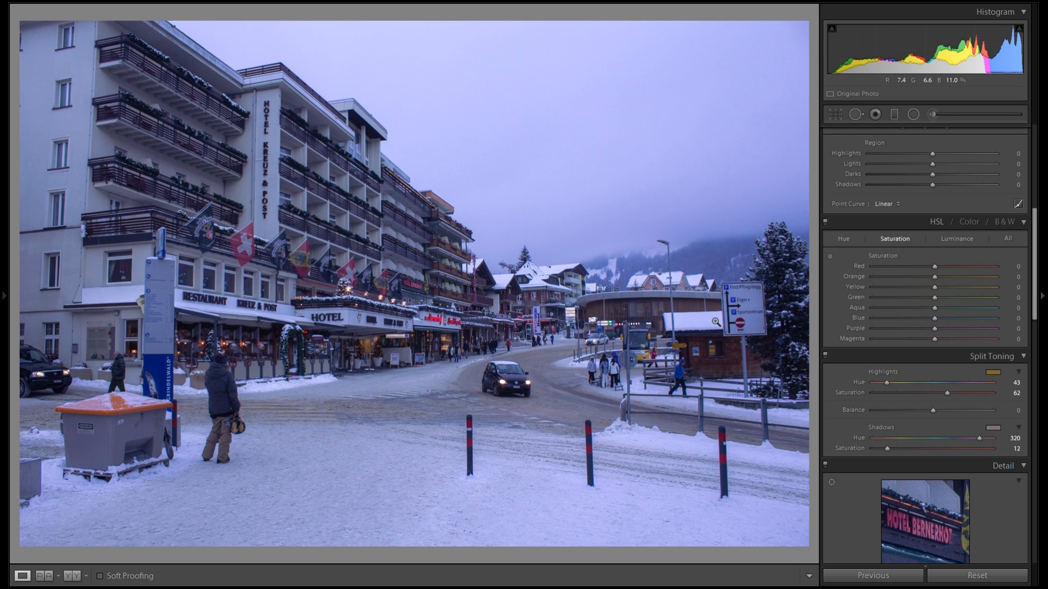
left_click(440, 424)
left_click_drag(440, 424, 509, 197)
scroll(932, 332, "up", 5)
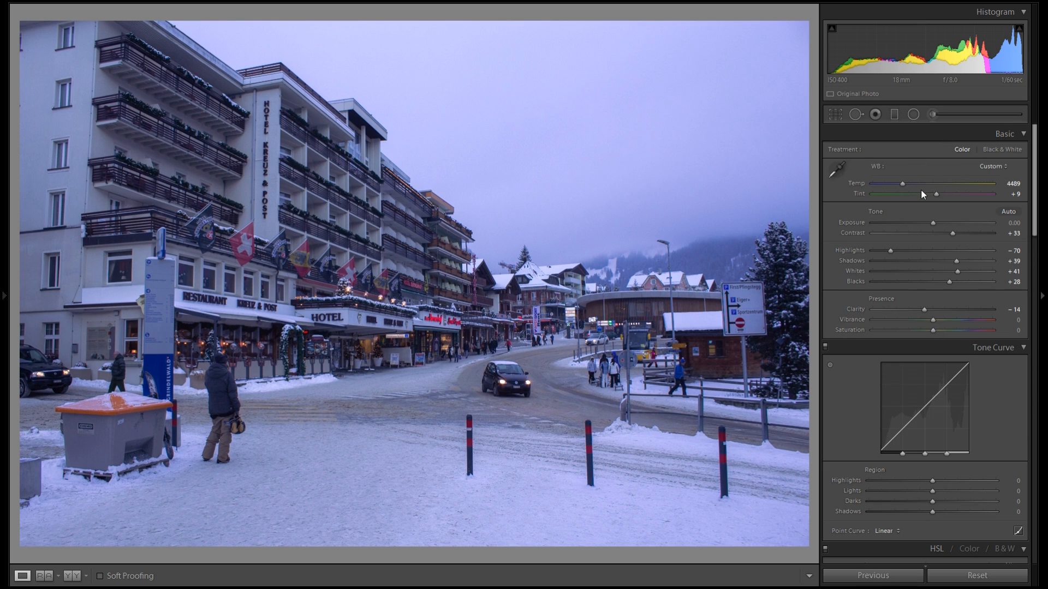
scroll(929, 349, "down", 5)
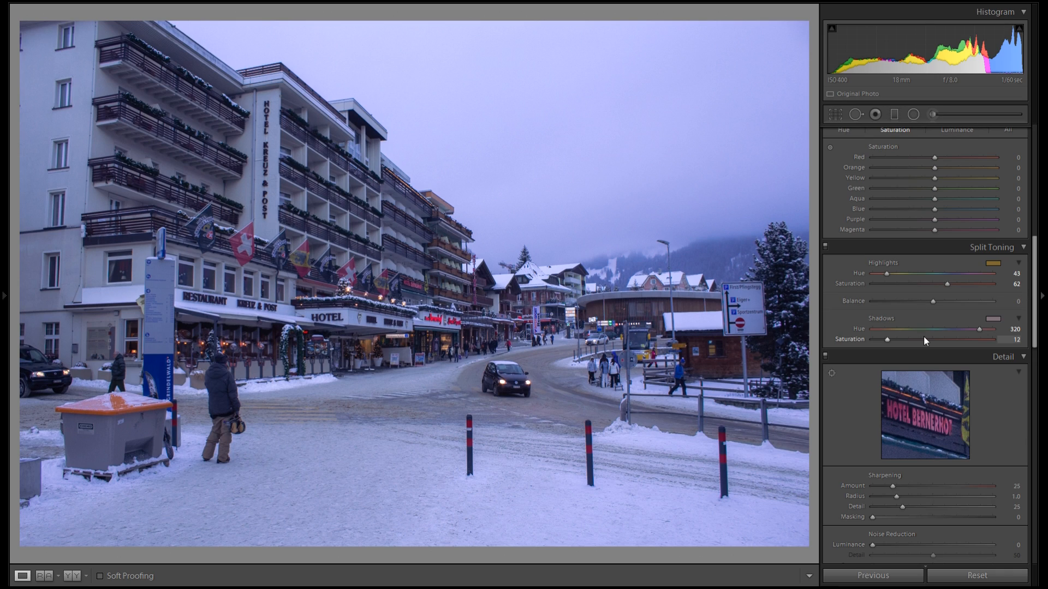
Zoom in on the street sign to inspect the edges and enable Remove Chromatic Aberration in Lens Corrections
scroll(1042, 262, "down", 3)
left_click_drag(1042, 261, 1025, 336)
left_click(735, 300)
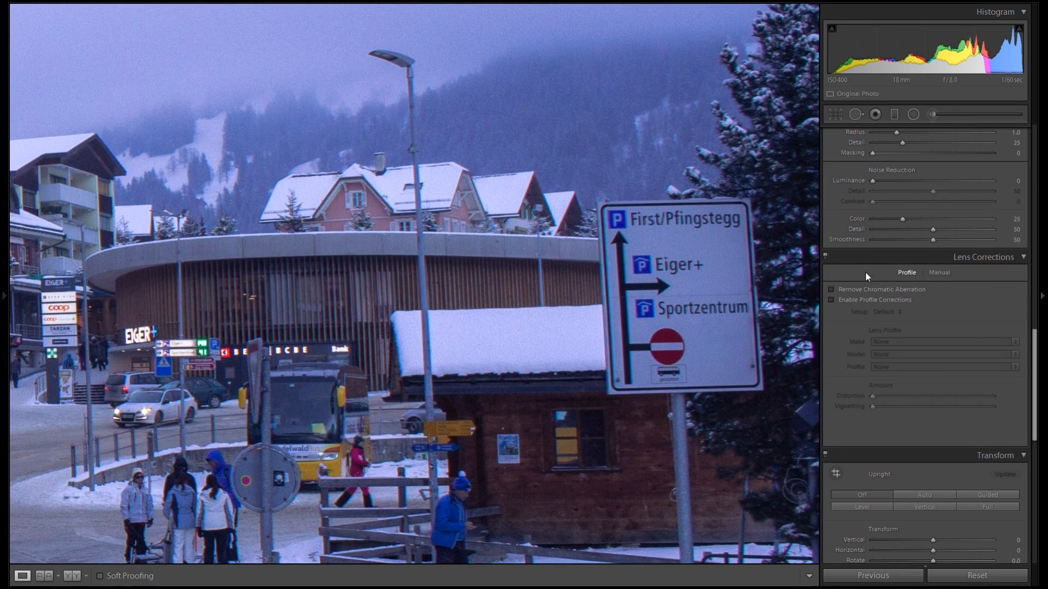
left_click_drag(559, 327, 521, 324)
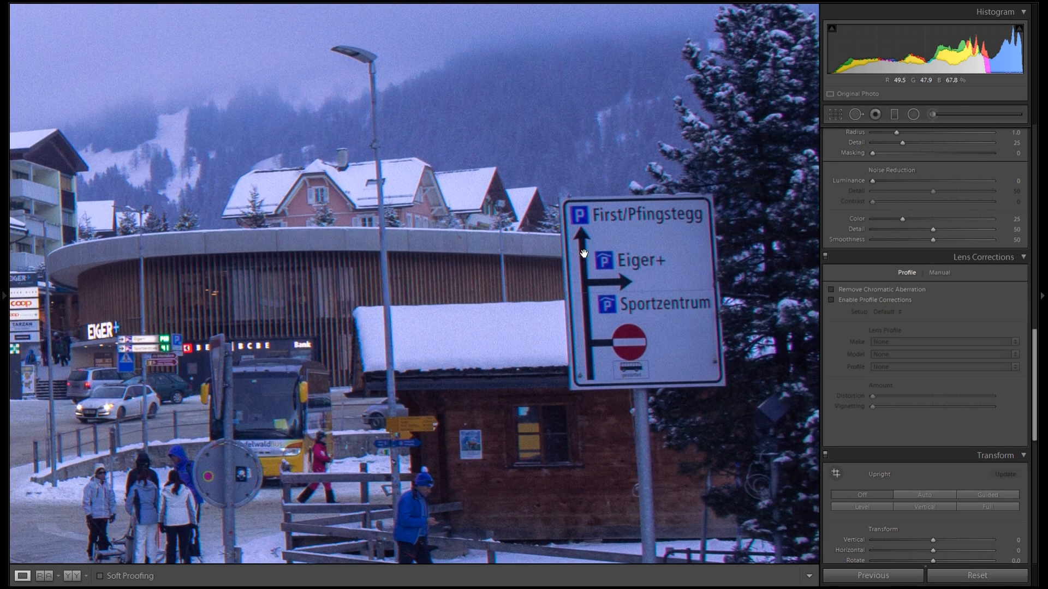
mouse_move(602, 287)
left_mouse_down()
mouse_move(577, 277)
mouse_move(586, 285)
left_mouse_up()
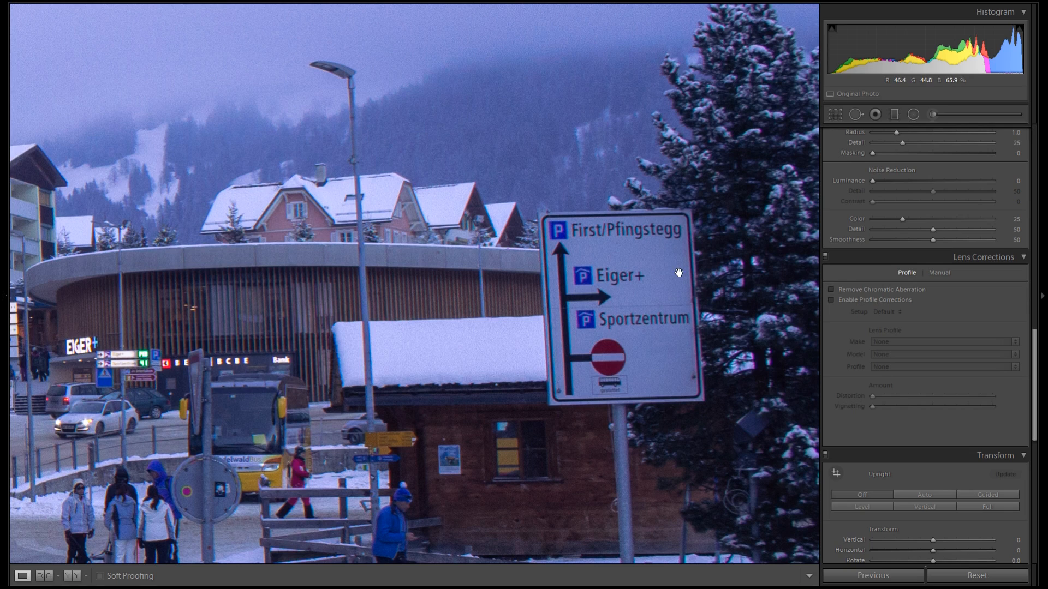
left_click(843, 289)
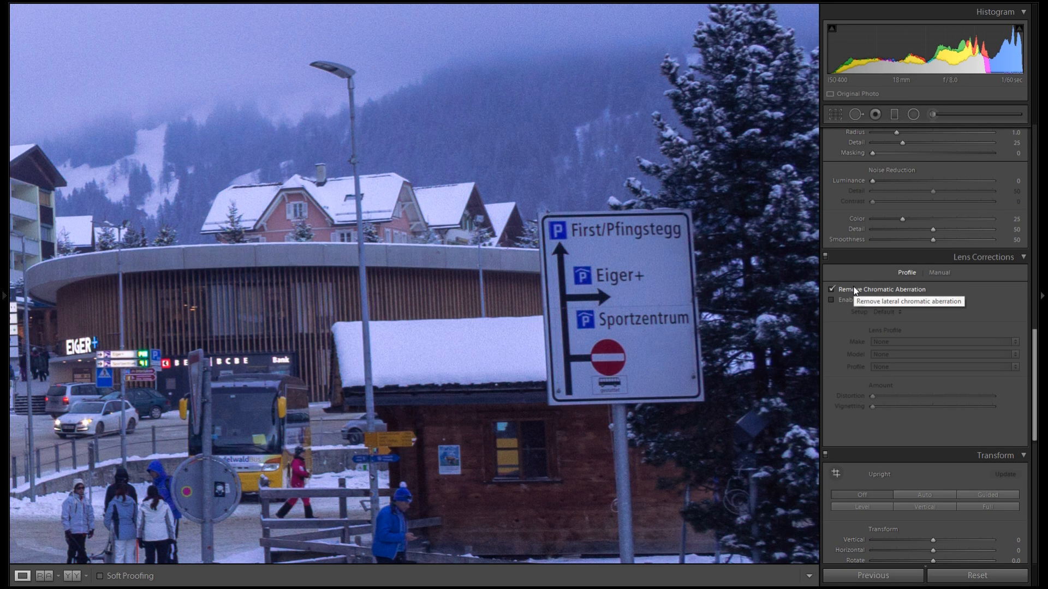
Enable Profile Corrections and set the lens profile make to Canon
left_click(945, 275)
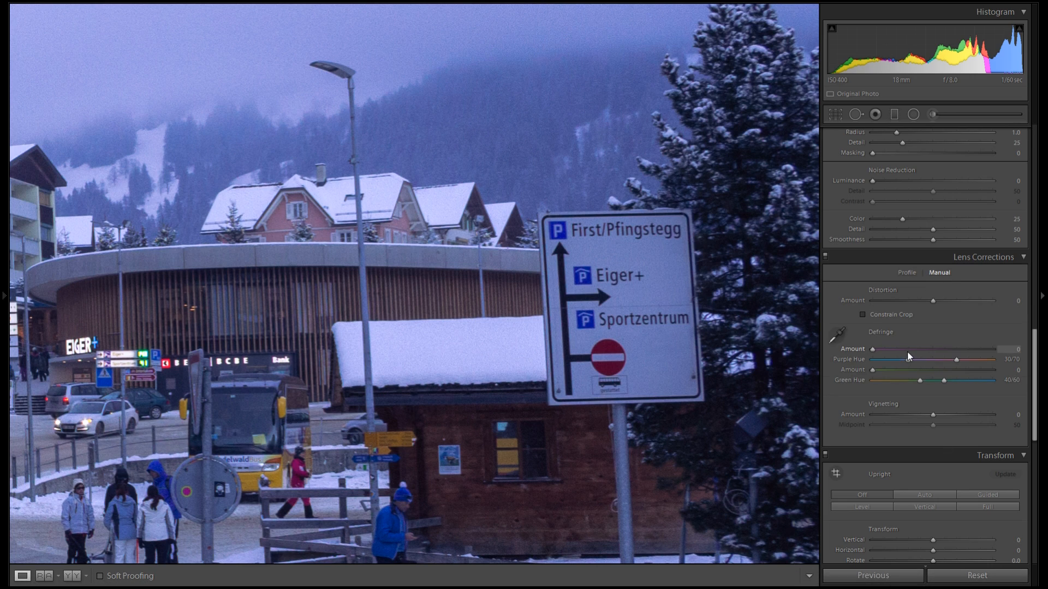
left_click(907, 274)
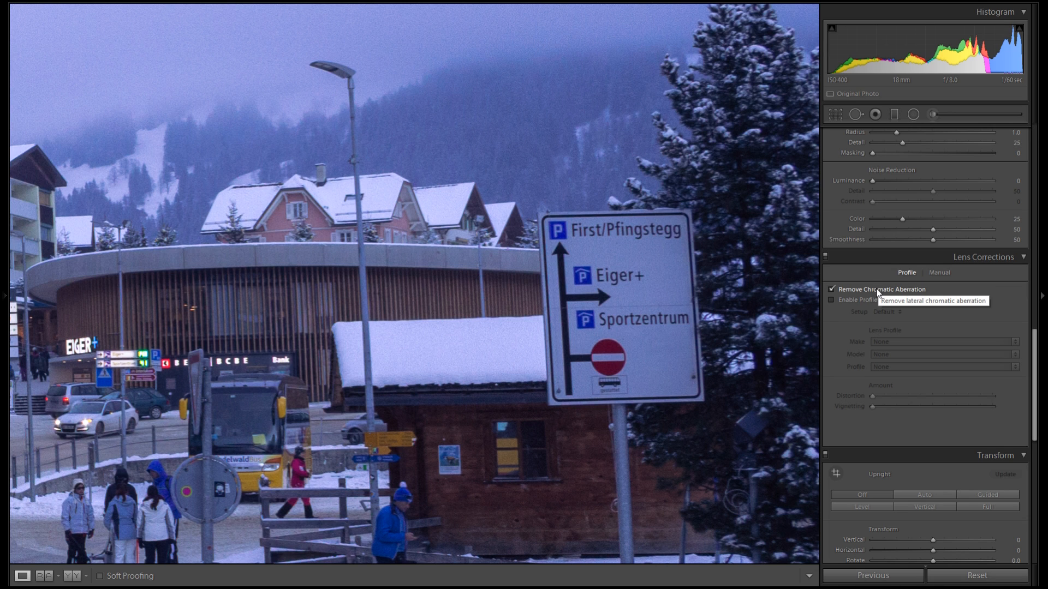
key("z")
left_click(852, 300)
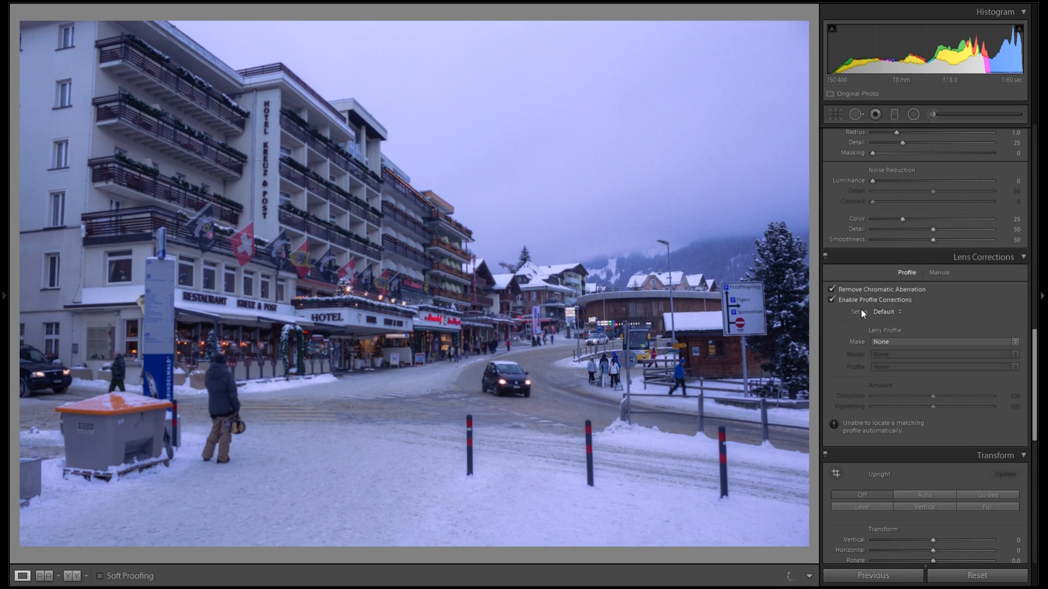
left_click(904, 339)
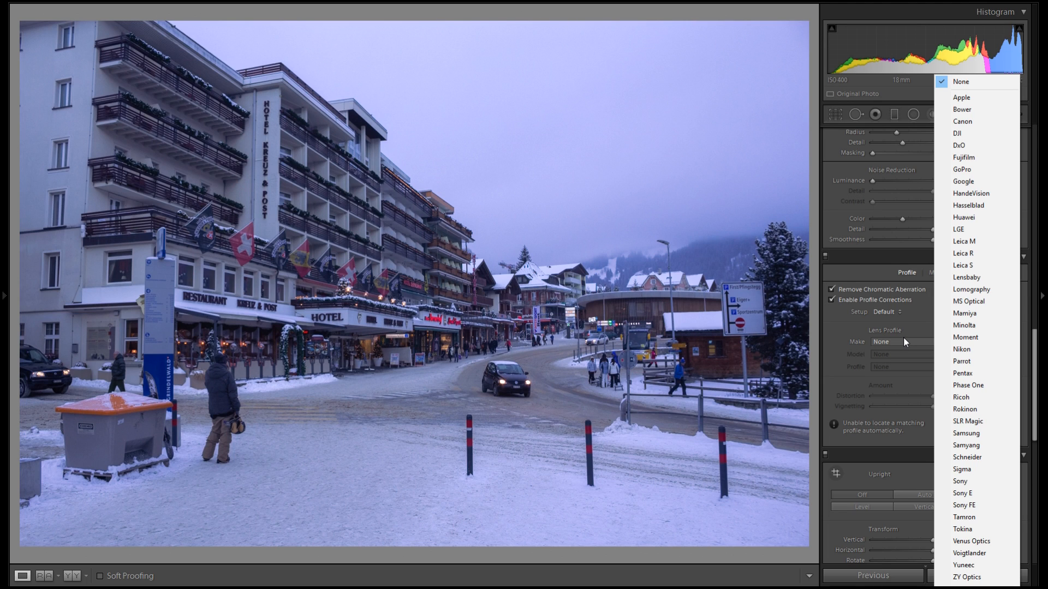
key("c")
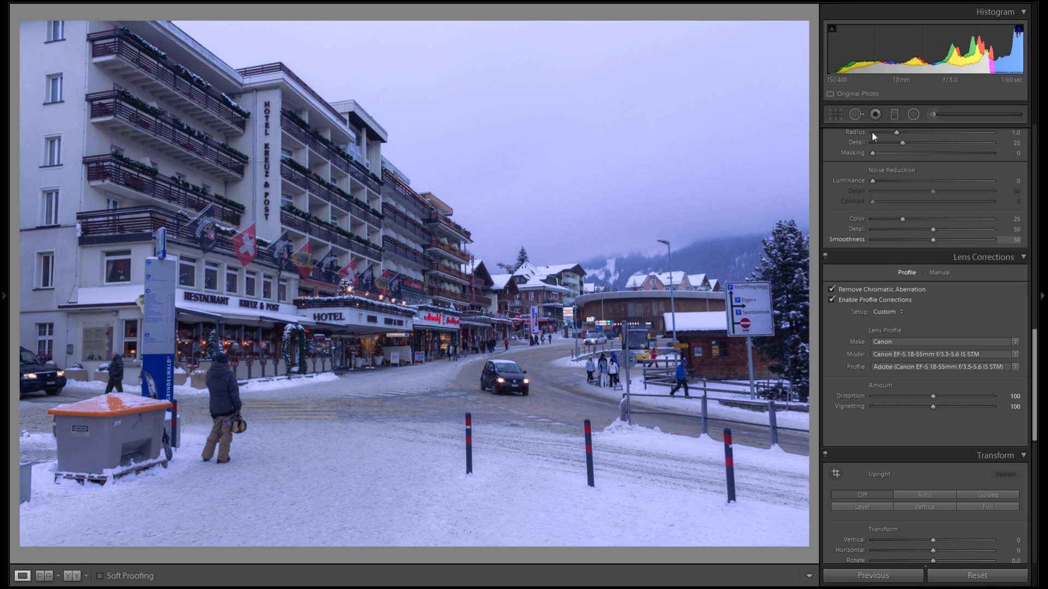
Toggle Profile Corrections off and on to compare the photo with and without the lens correction
left_click(857, 301)
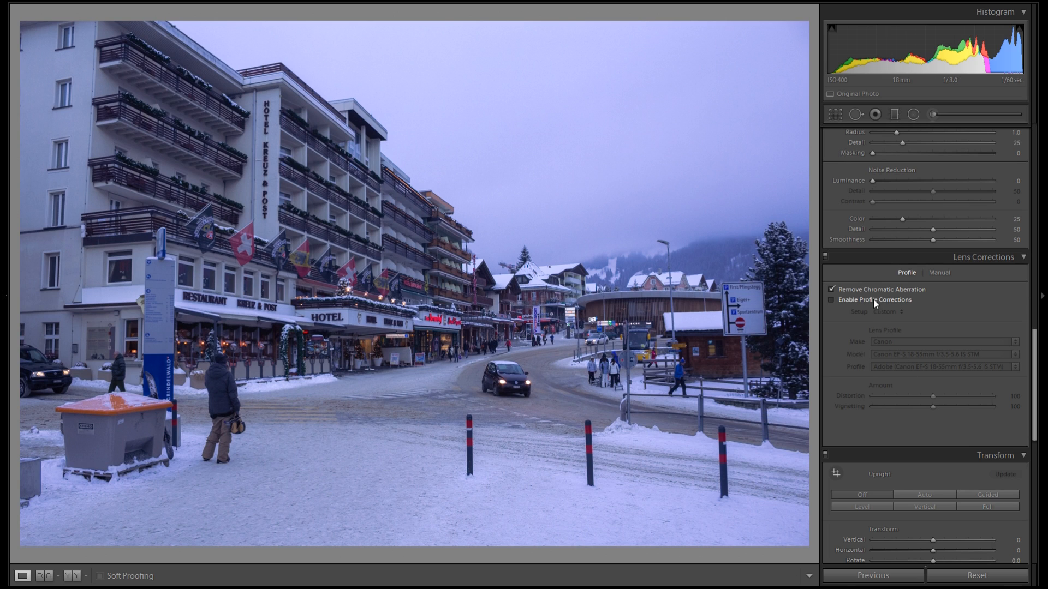
left_click(858, 299)
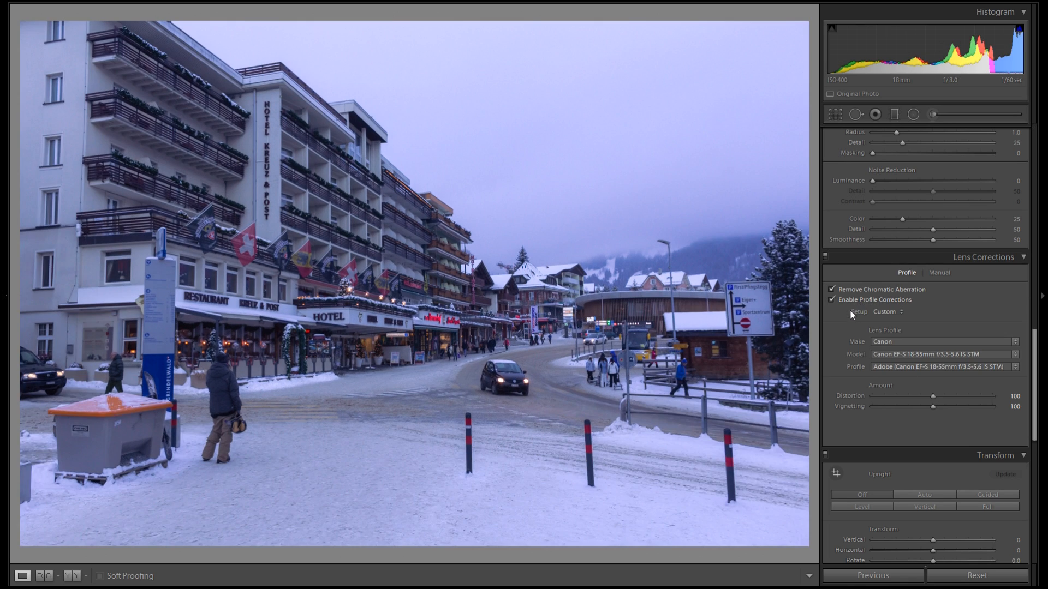
left_click(849, 297)
left_click(849, 297)
left_click(869, 296)
left_click(869, 297)
Apply the Auto Upright transform to straighten the buildings' perspective
scroll(981, 320, "down", 5)
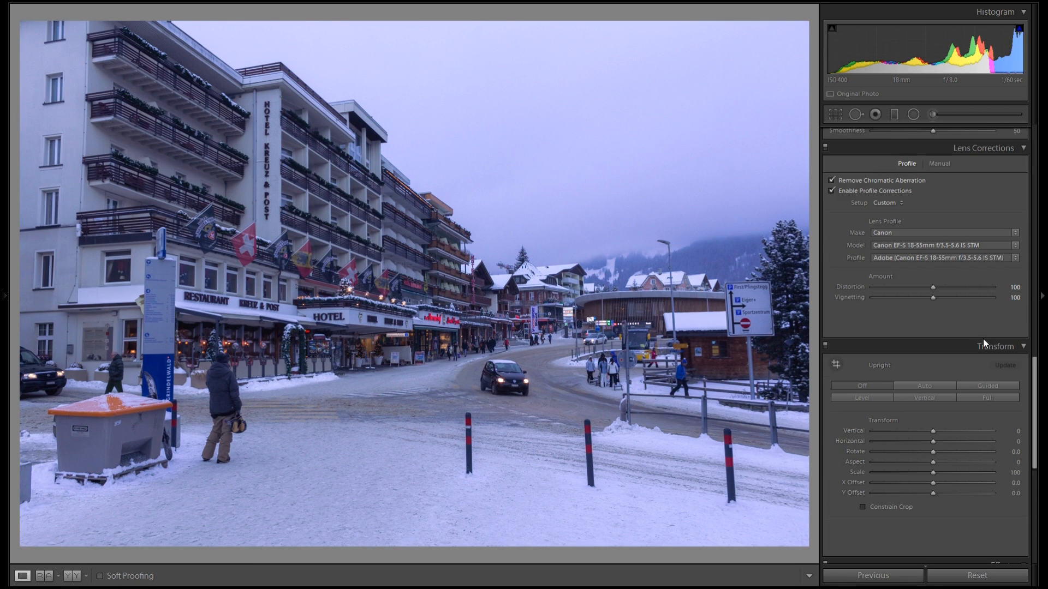
left_click(764, 305)
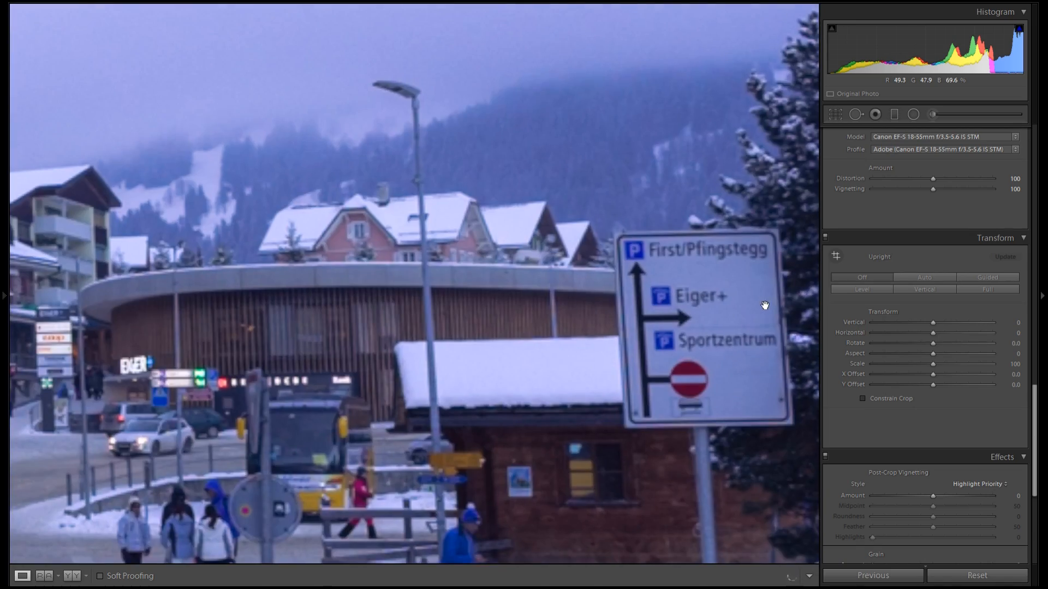
left_click_drag(764, 304, 690, 242)
left_click_drag(508, 193, 716, 285)
left_click_drag(591, 162, 369, 164)
left_click(780, 288)
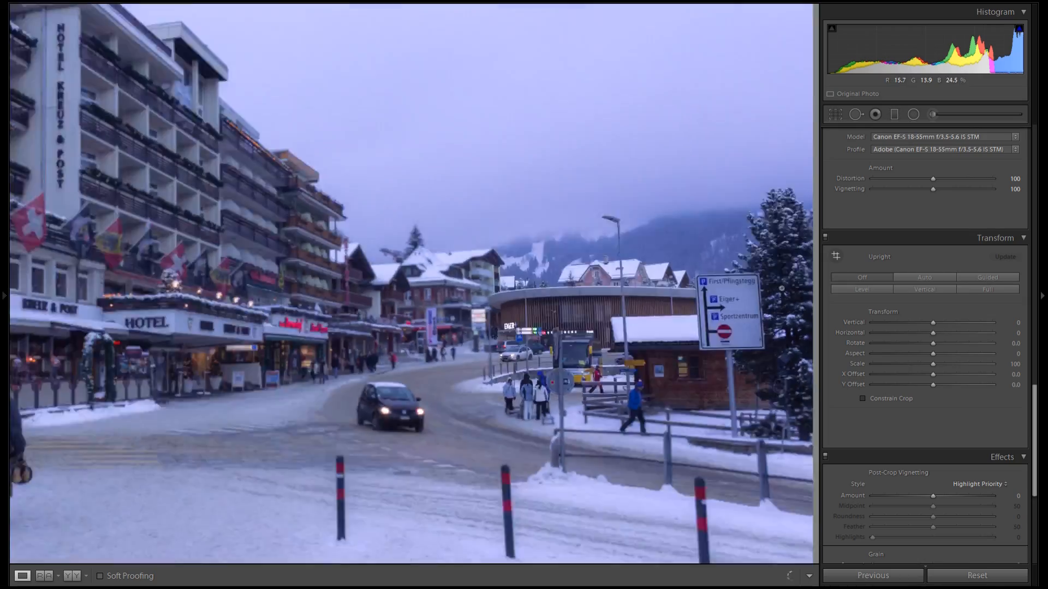
left_click(945, 277)
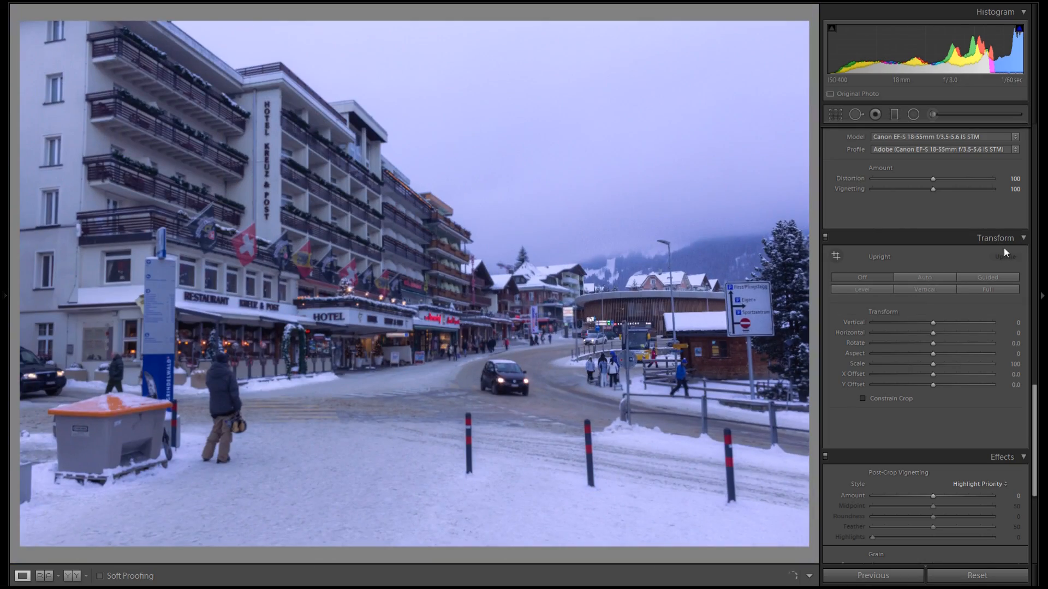
left_click(929, 276)
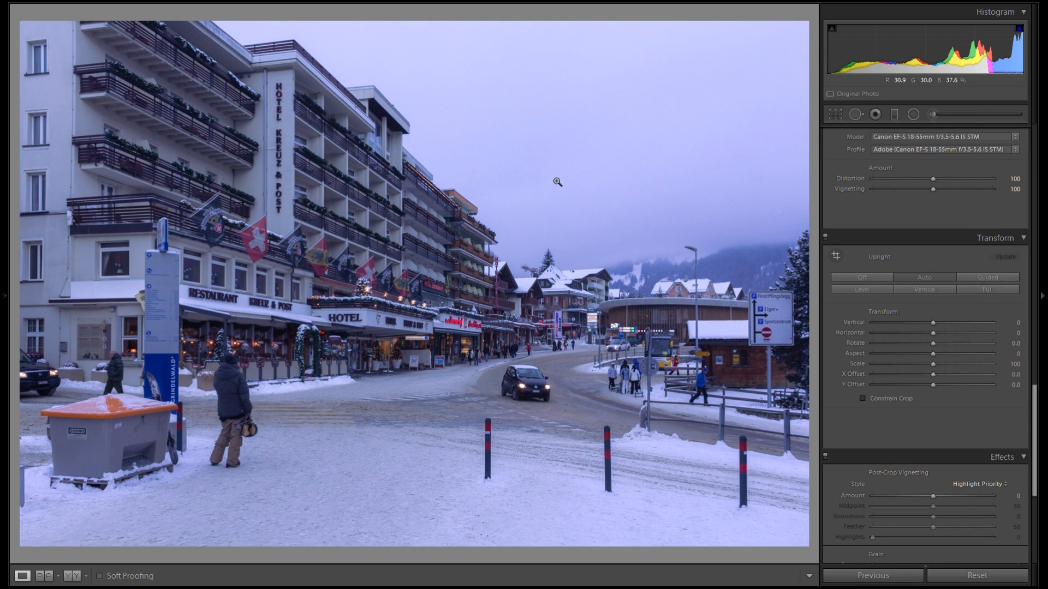
left_click(869, 275)
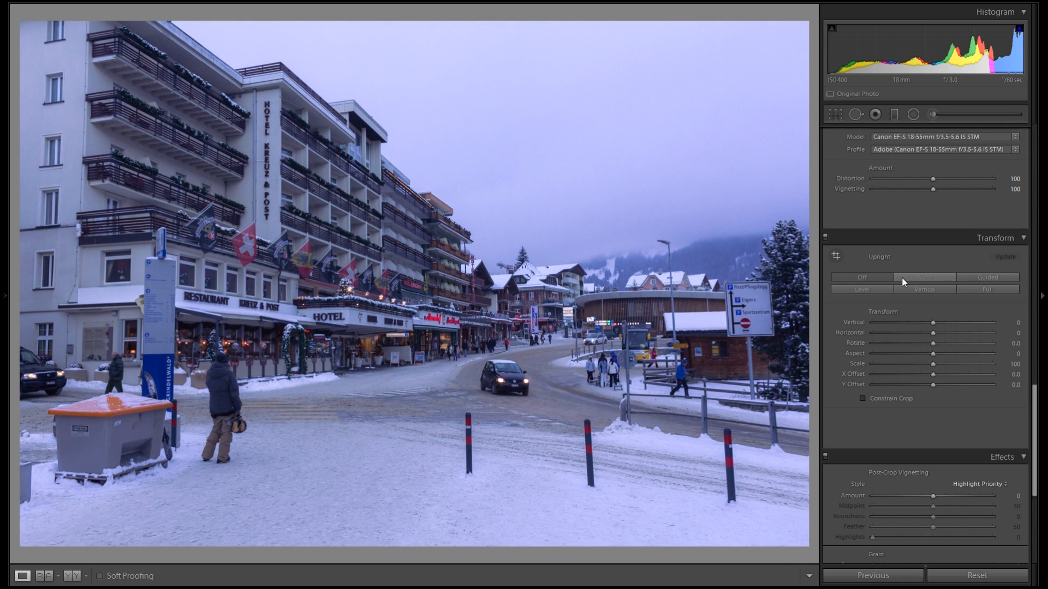
left_click(902, 276)
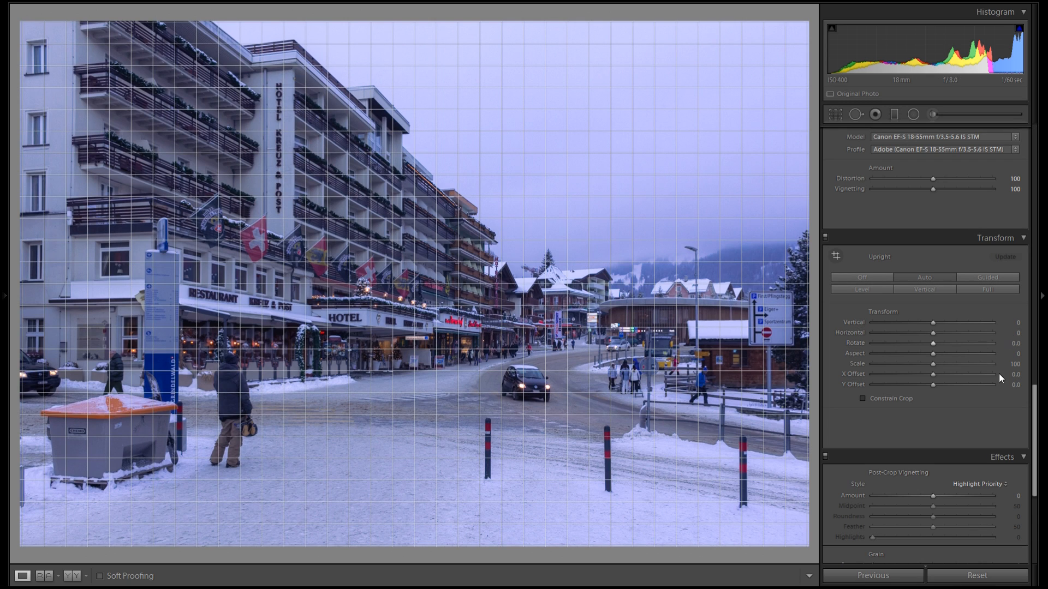
Add a post-crop vignette with Amount -12, Midpoint 8 and Feather 76, toggling Effects to compare
scroll(978, 382, "down", 5)
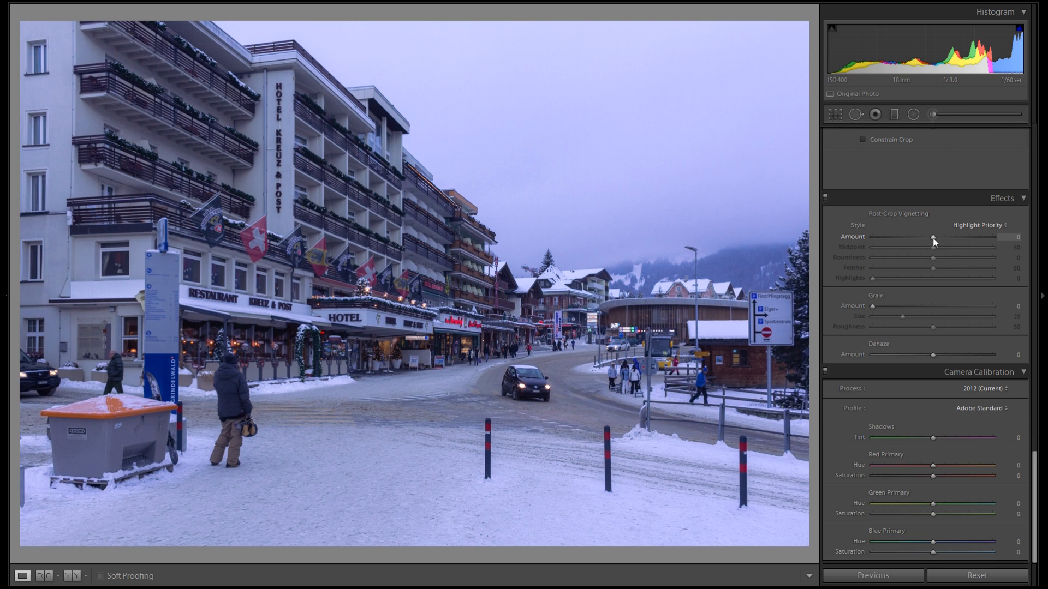
left_click_drag(933, 238, 967, 270)
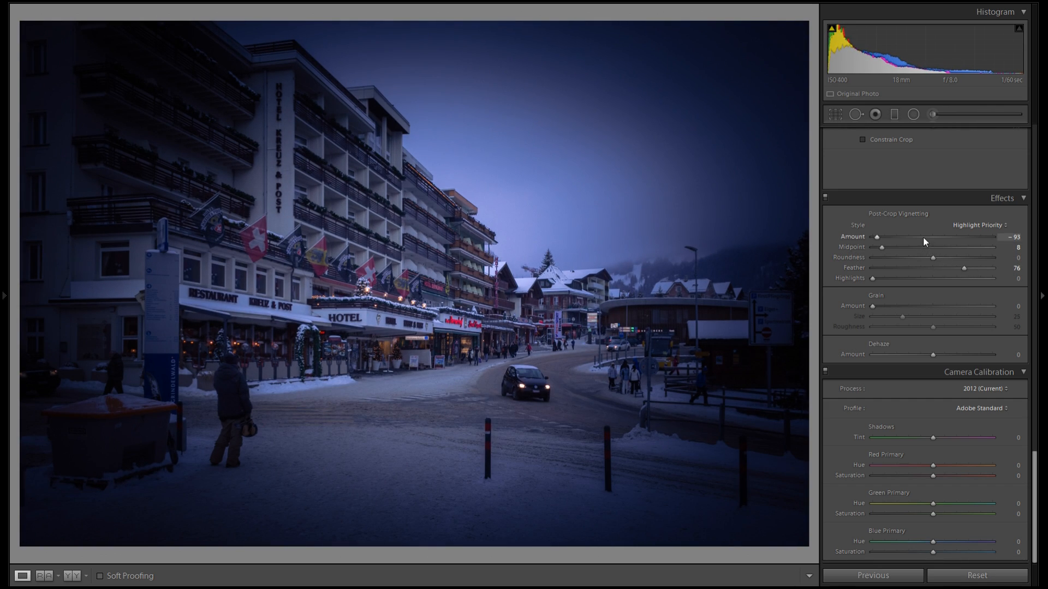
left_click_drag(922, 237, 924, 237)
left_click(826, 199)
left_click(826, 198)
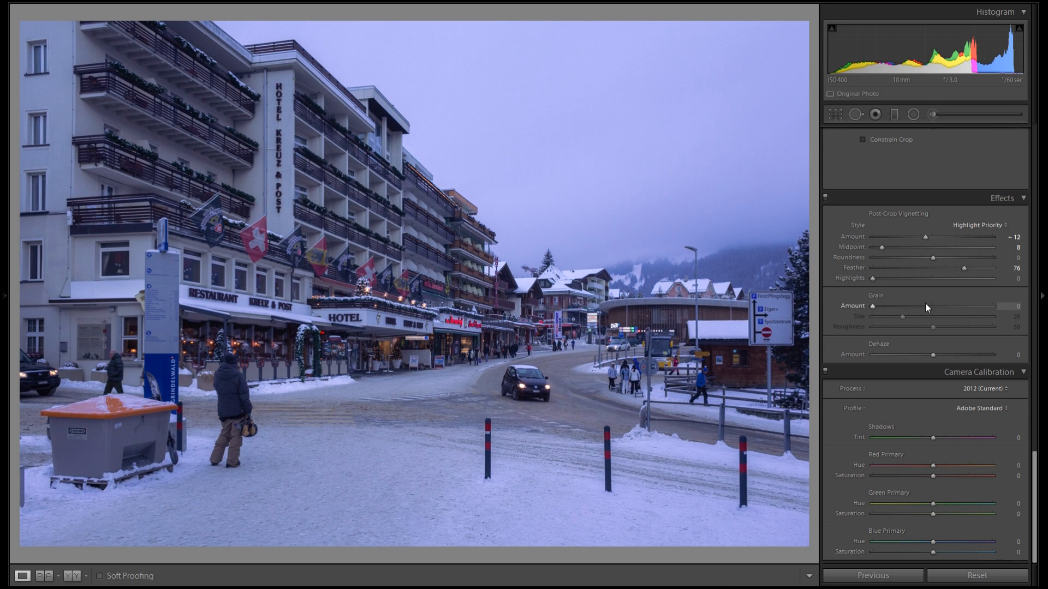
Review the Camera Calibration profile options without changing the profile
scroll(923, 319, "up", 5)
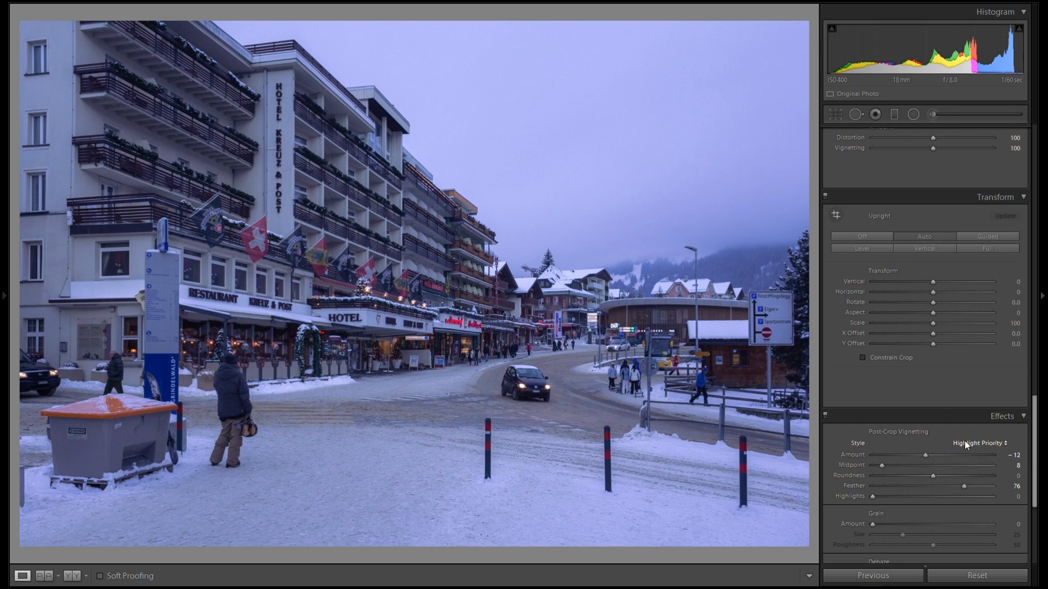
scroll(930, 382, "up", 3)
scroll(921, 274, "up", 2)
scroll(976, 342, "down", 10)
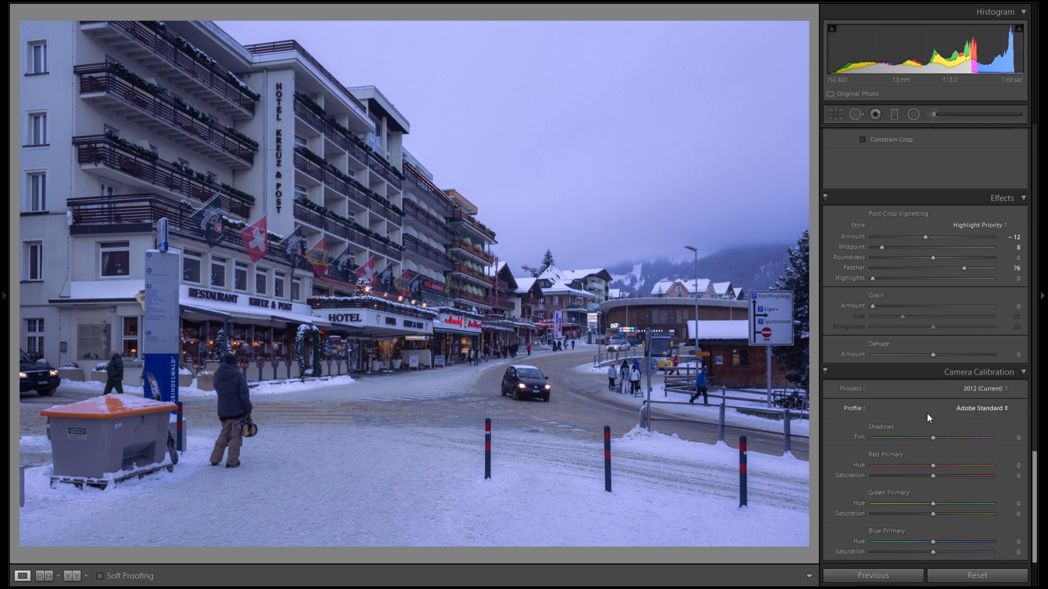
left_click(984, 408)
left_click(984, 408)
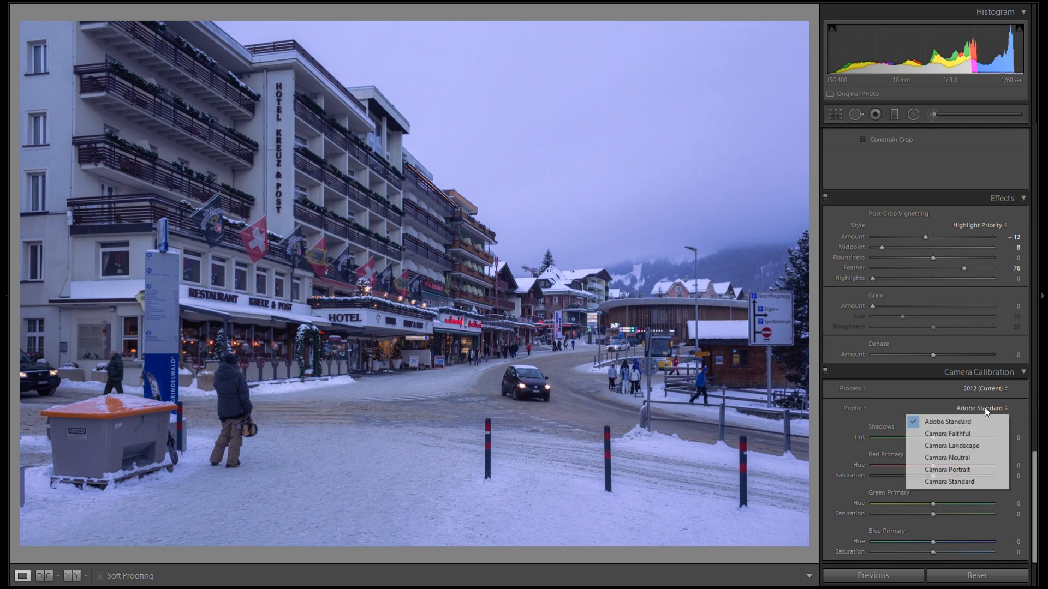
left_click(893, 397)
Draw a graduated filter over the snowy foreground with Exposure -0.56
left_click_drag(1035, 464, 1030, 218)
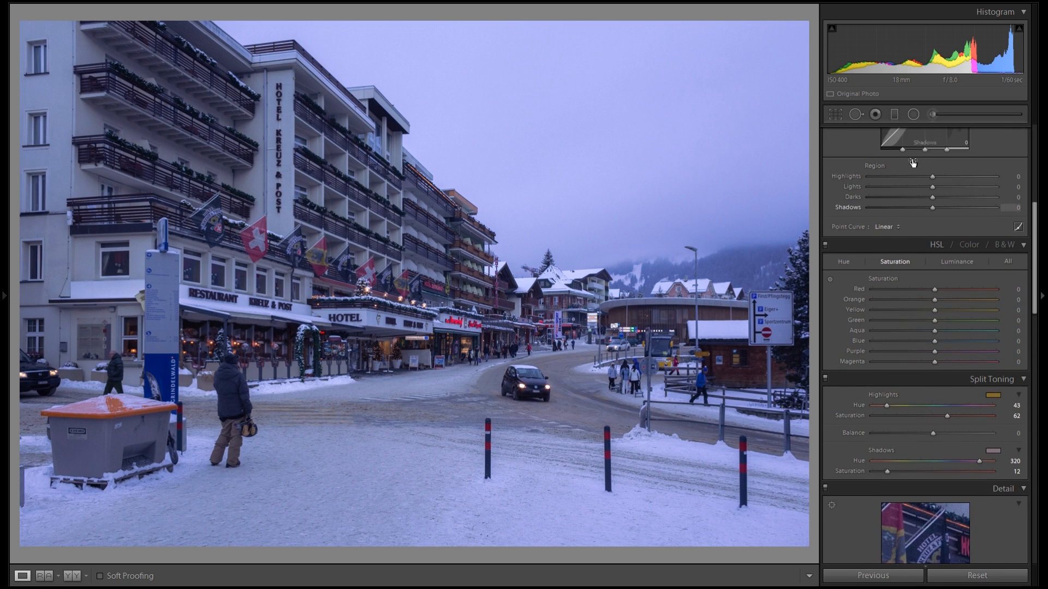
left_click(895, 114)
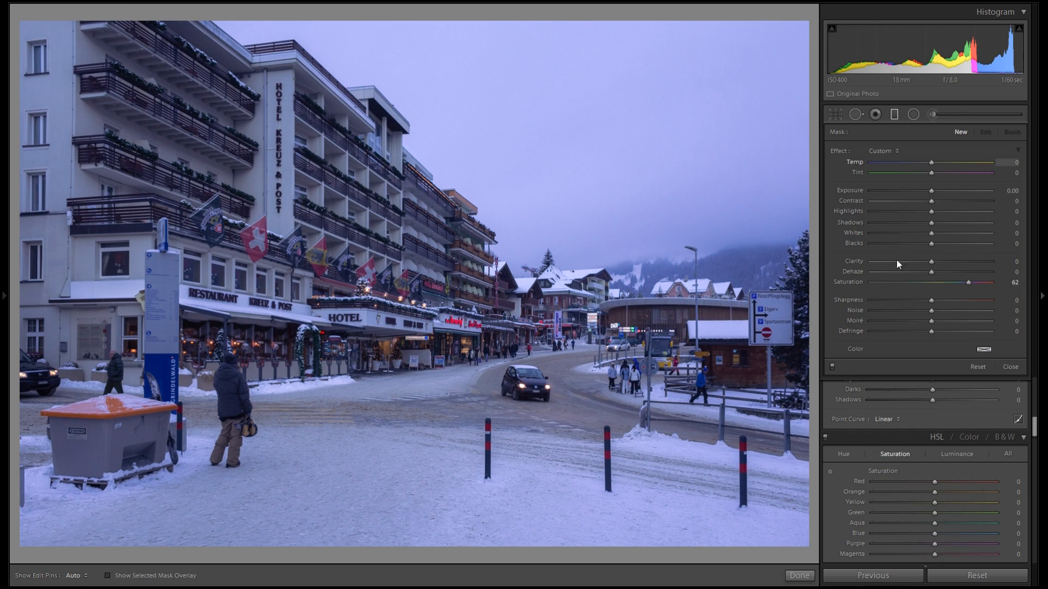
double_click(851, 283)
left_click_drag(348, 532, 353, 381)
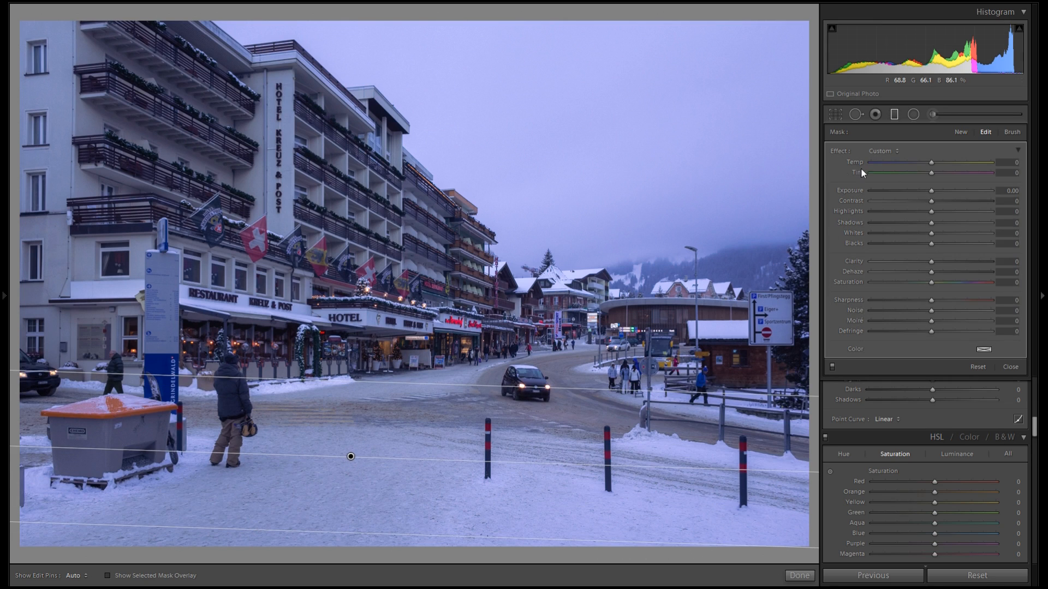
left_click_drag(935, 188, 925, 191)
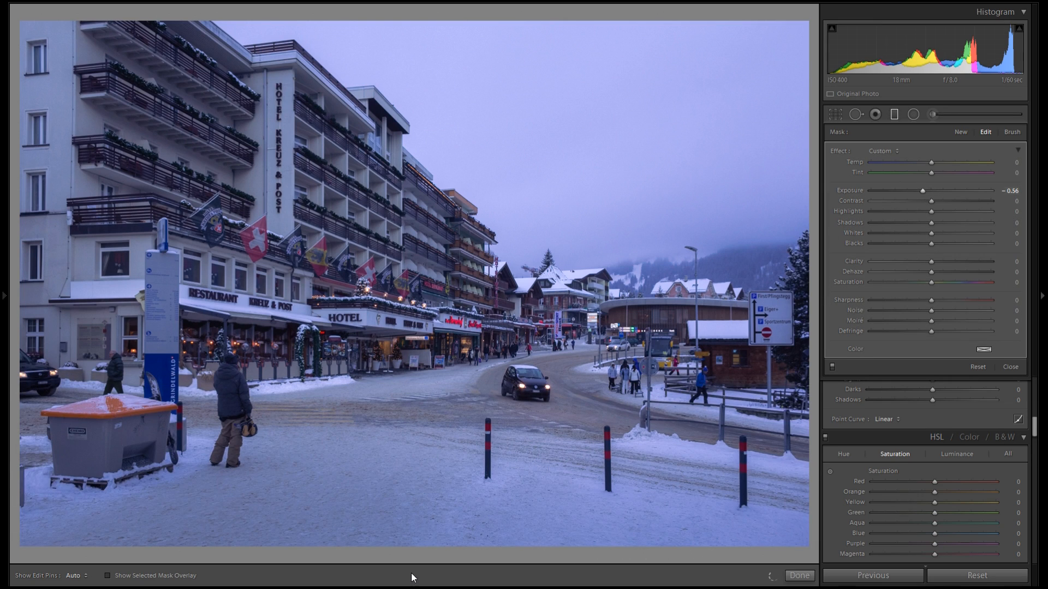
left_click_drag(350, 456, 349, 521)
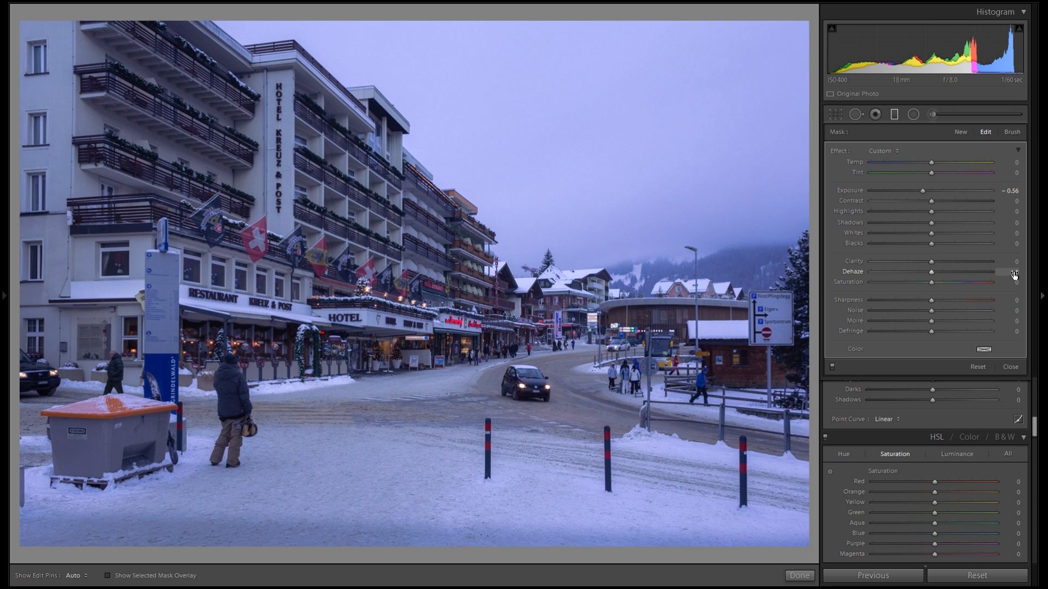
left_click_drag(402, 510, 464, 385)
left_click_drag(350, 456, 351, 497)
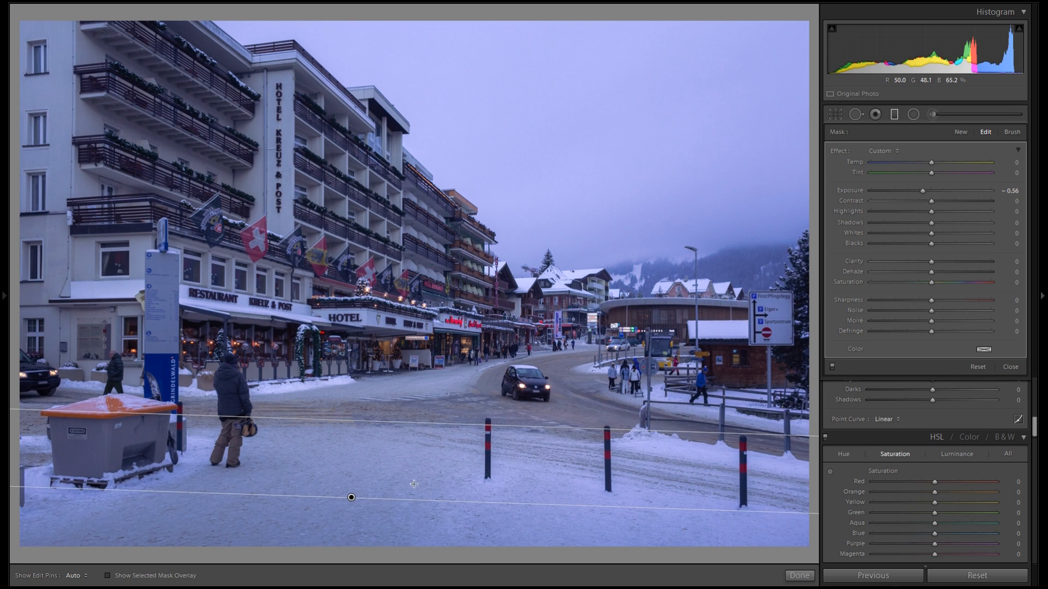
Add a second graduated filter across the top of the sky with Exposure -0.49, then nudge the foreground filter down
left_click(963, 132)
left_click_drag(429, 48, 416, 49)
left_click_drag(929, 191, 921, 188)
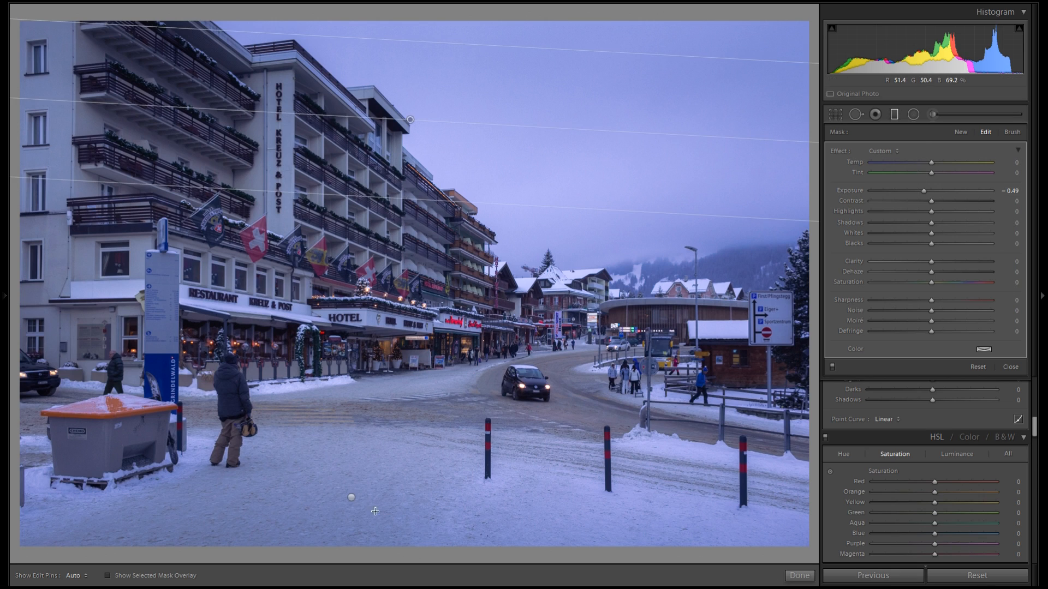
left_click_drag(350, 497, 351, 512)
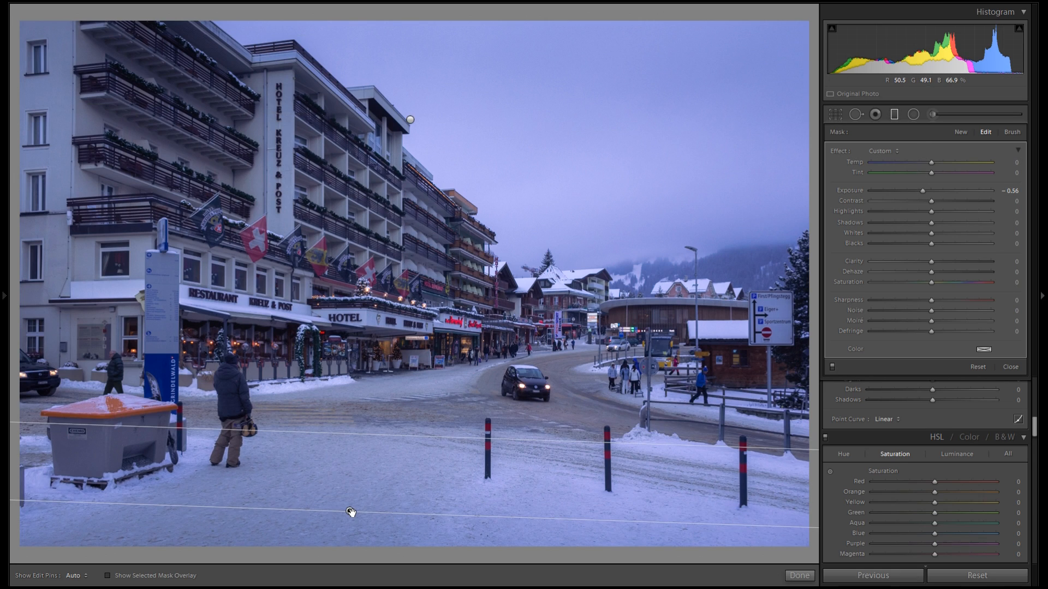
Draw a third diagonal graduated filter from the sky toward the street with Exposure 0.27
left_click(956, 131)
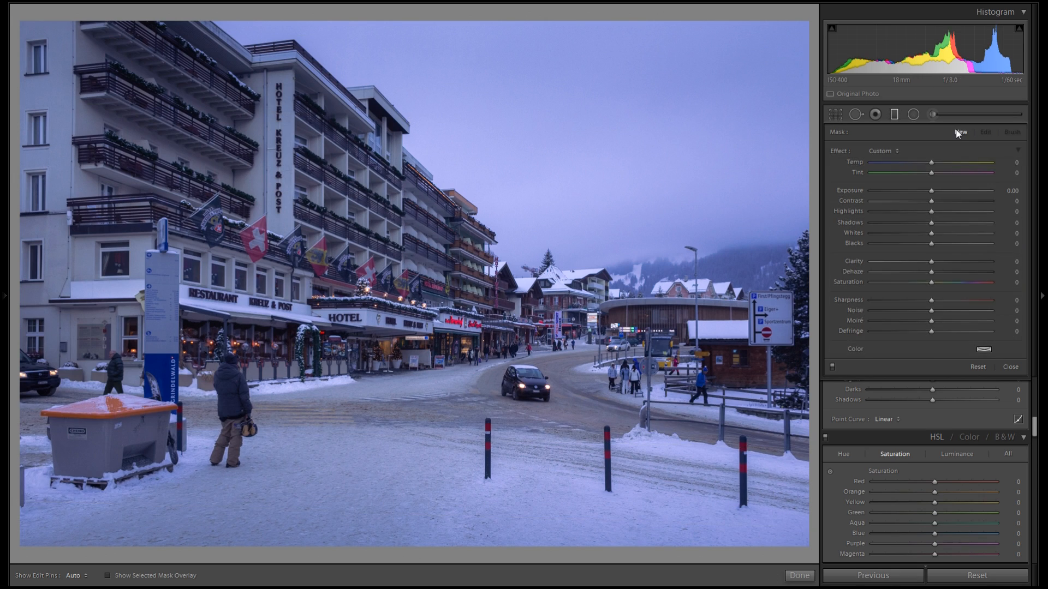
left_click_drag(530, 127, 403, 460)
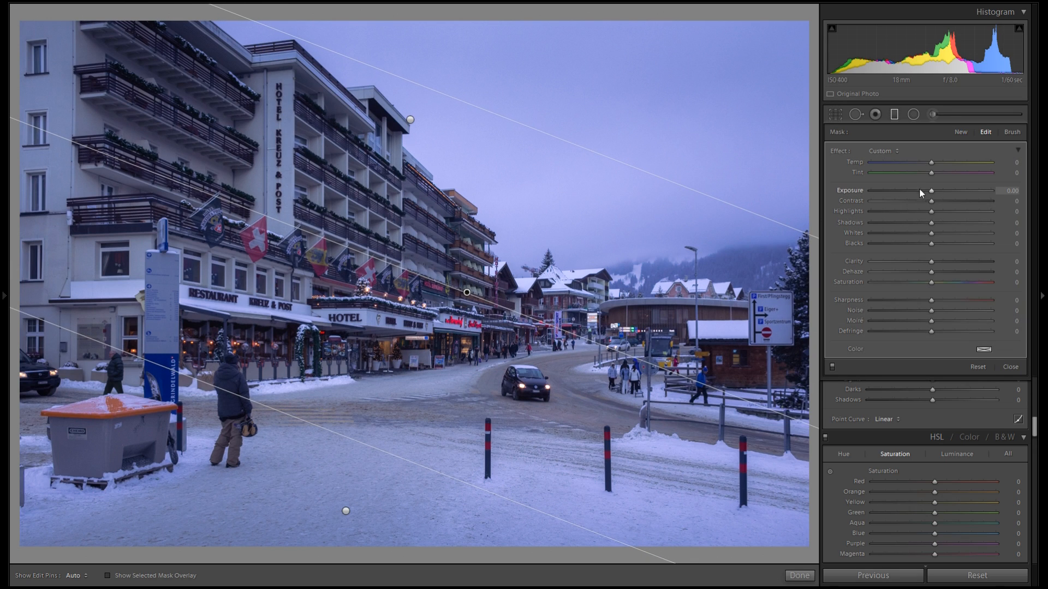
left_click_drag(932, 191, 938, 190)
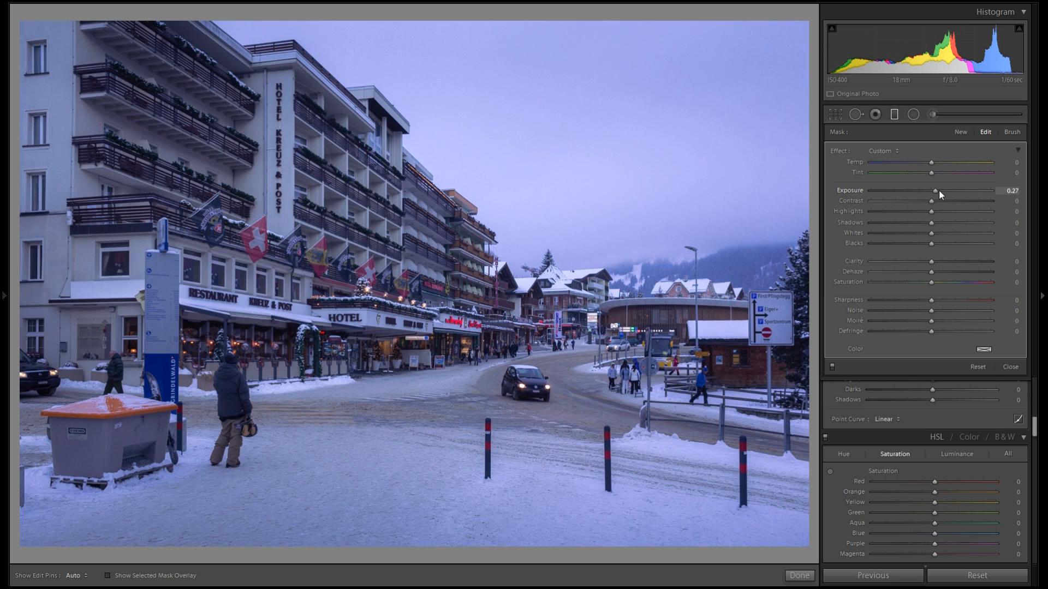
Raise the diagonal filter's Exposure to 0.31, tint it pink at saturation 21, and shift it slightly toward the street
left_click_drag(938, 191, 938, 191)
left_click(985, 350)
mouse_move(901, 378)
left_mouse_down()
mouse_move(927, 365)
mouse_move(764, 366)
mouse_move(912, 364)
mouse_move(939, 374)
left_mouse_up()
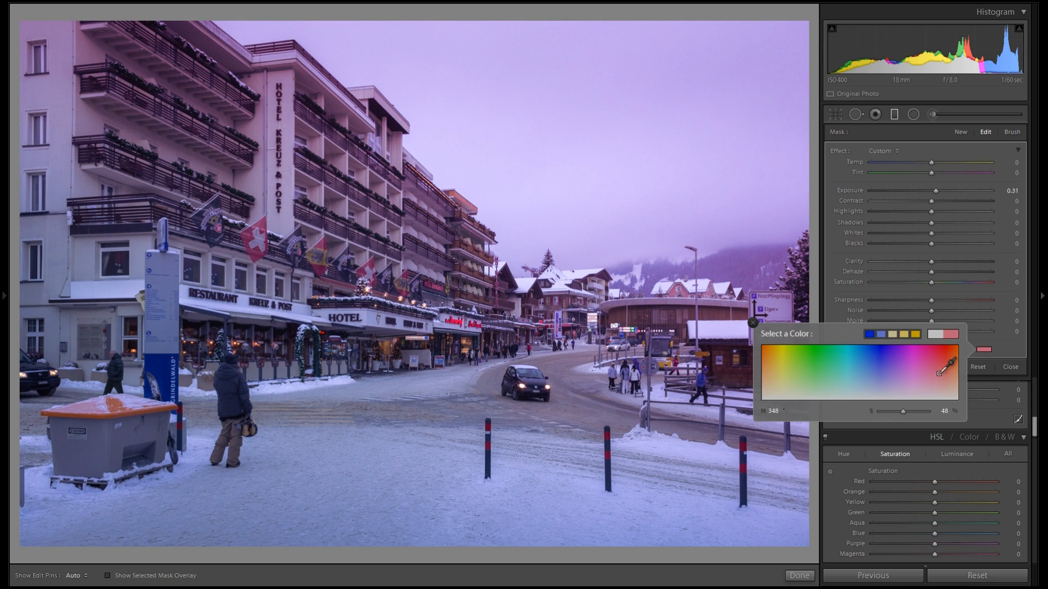
mouse_move(902, 413)
left_mouse_down()
mouse_move(873, 411)
mouse_move(891, 414)
left_mouse_up()
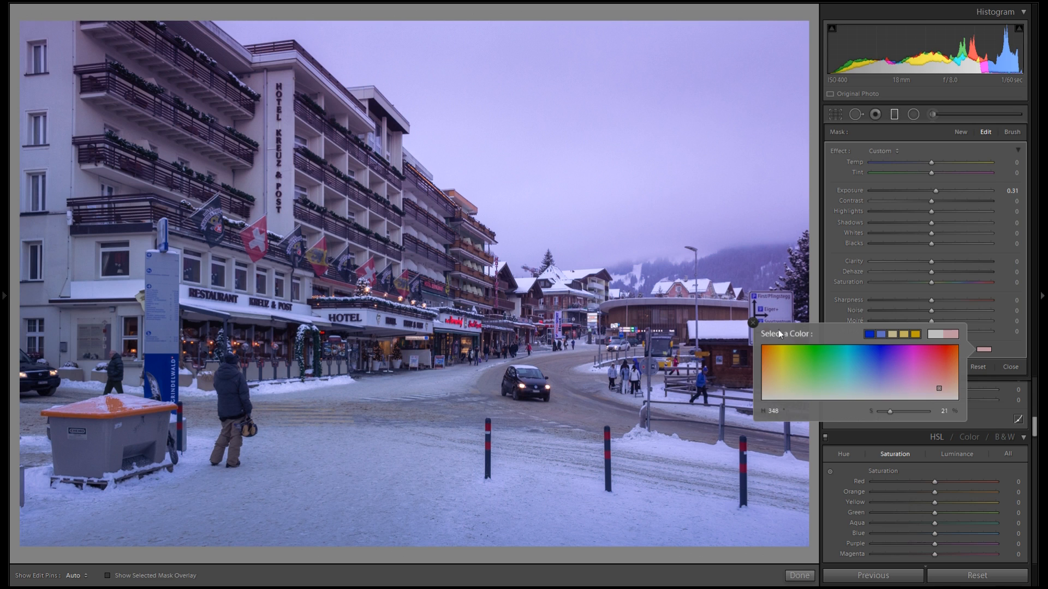
left_click(754, 322)
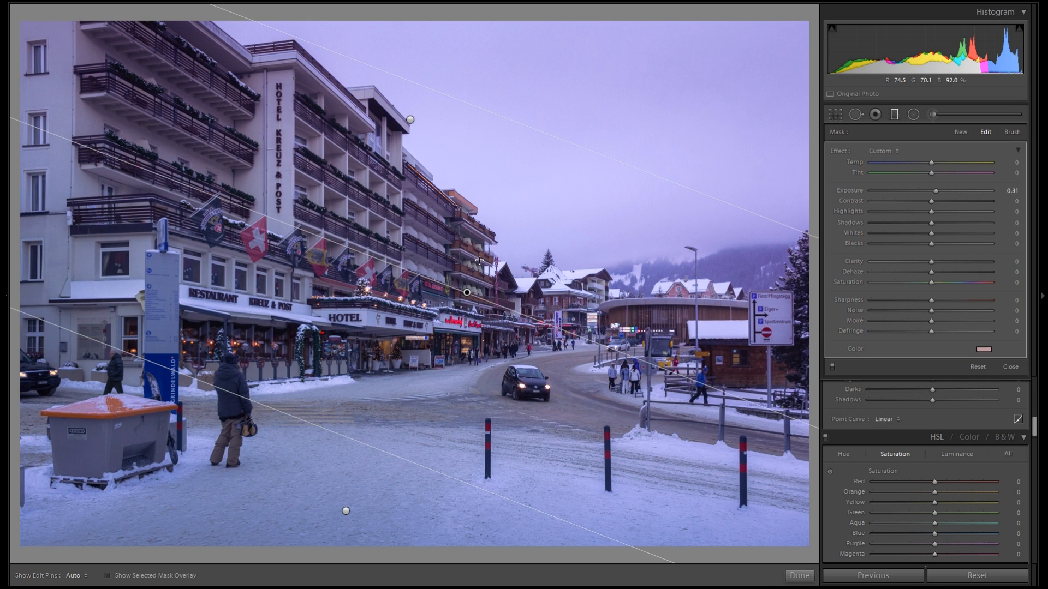
left_click_drag(467, 292, 500, 266)
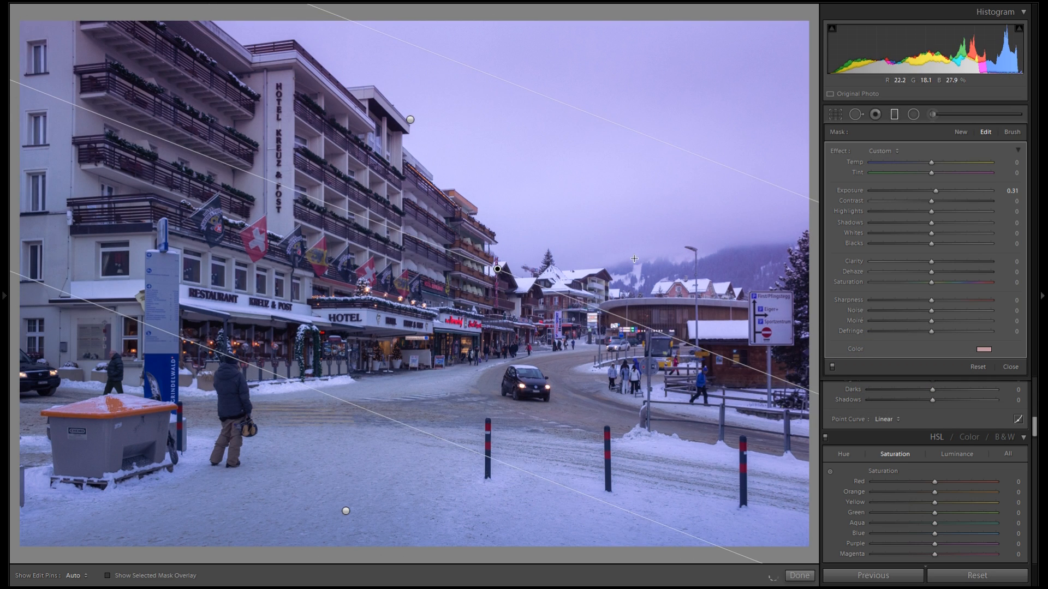
Add a fourth diagonal graduated filter from the foreground over the buildings with Exposure -0.34 and a blue color at saturation 5
left_click(962, 132)
left_click_drag(346, 511, 485, 175)
left_click_drag(414, 307, 440, 278)
left_click(496, 269)
left_click(441, 277)
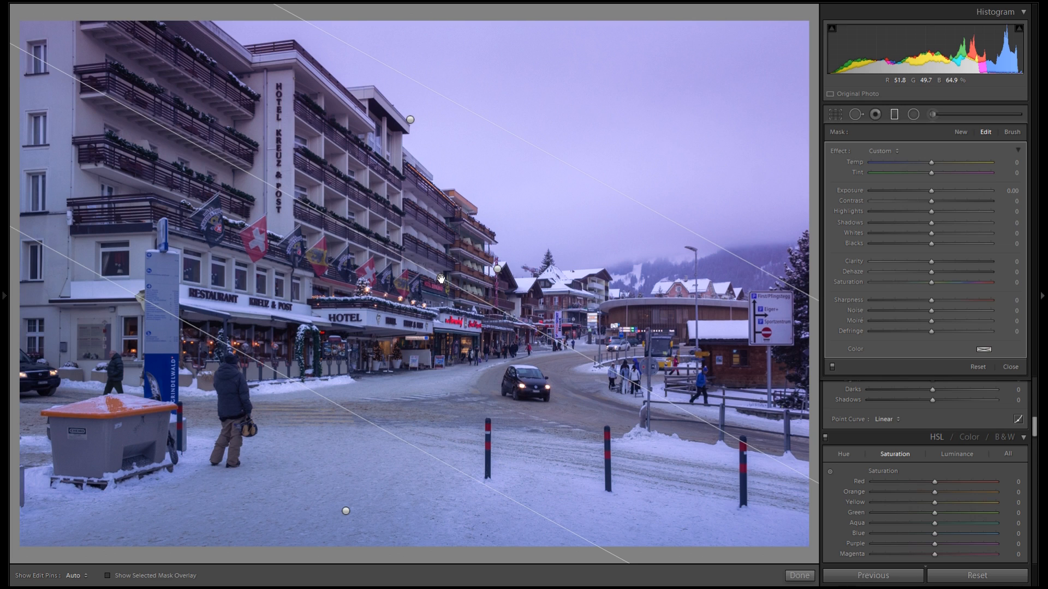
left_click_drag(931, 190, 928, 194)
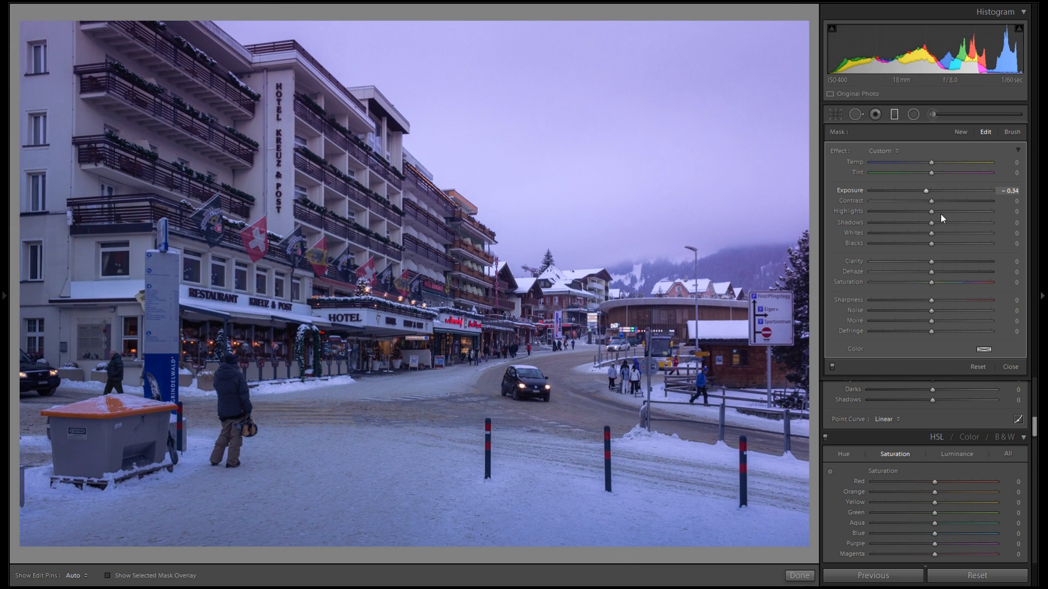
left_click(984, 349)
left_click(880, 369)
left_click_drag(880, 369, 887, 368)
left_click_drag(906, 412, 882, 411)
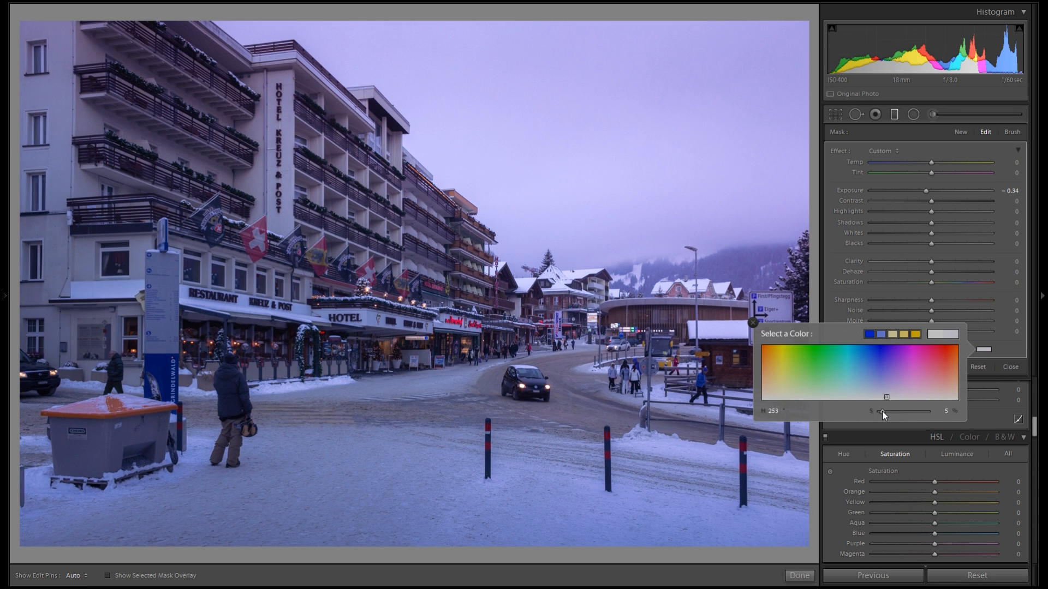
left_click(753, 323)
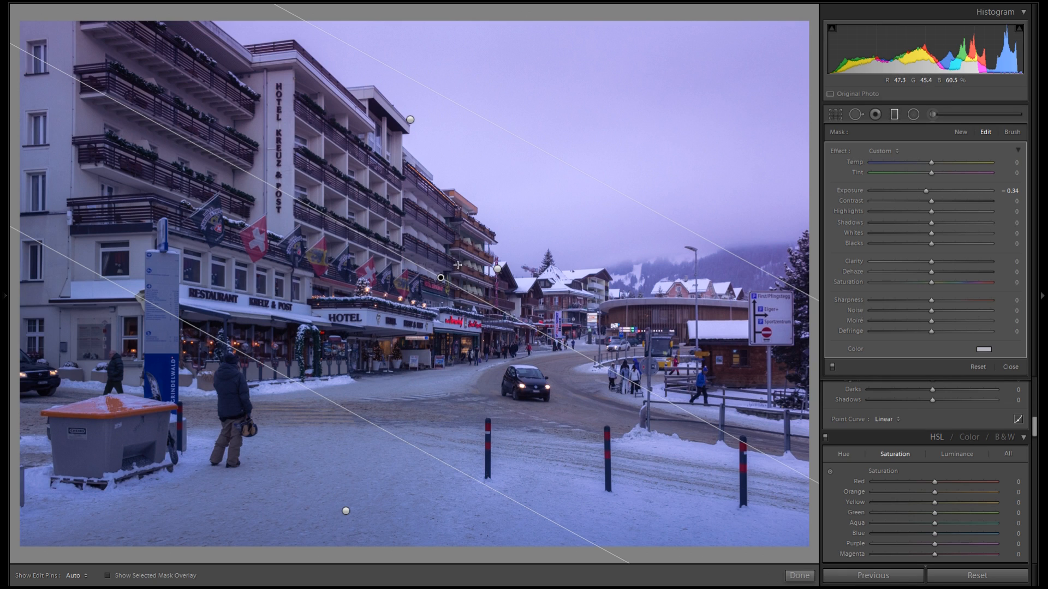
Toggle the graduated filters off and on to compare the image with and without them
left_click(495, 271)
left_click(832, 367)
left_click(833, 367)
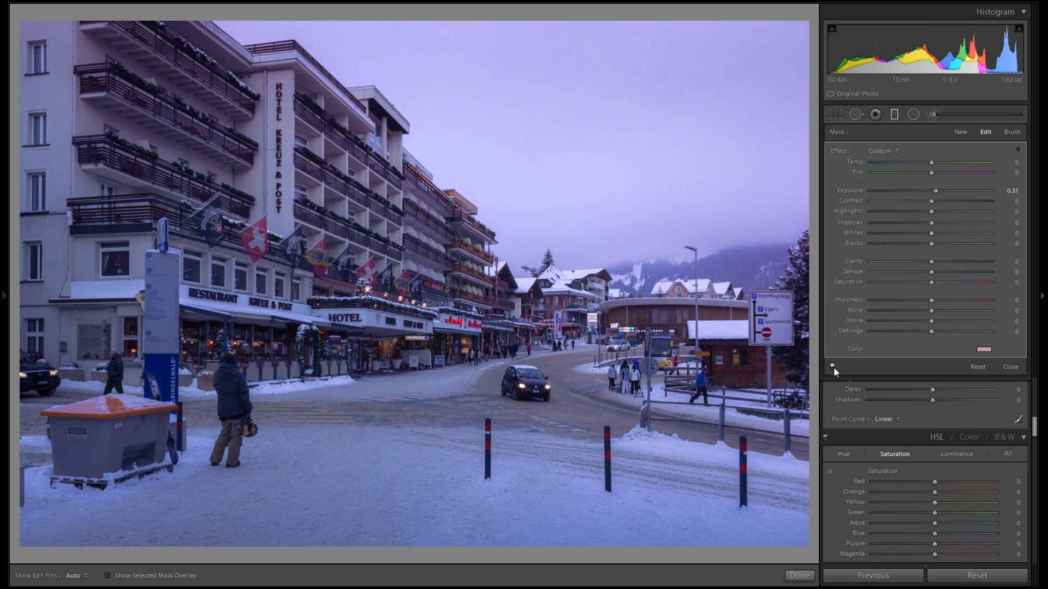
left_click(833, 367)
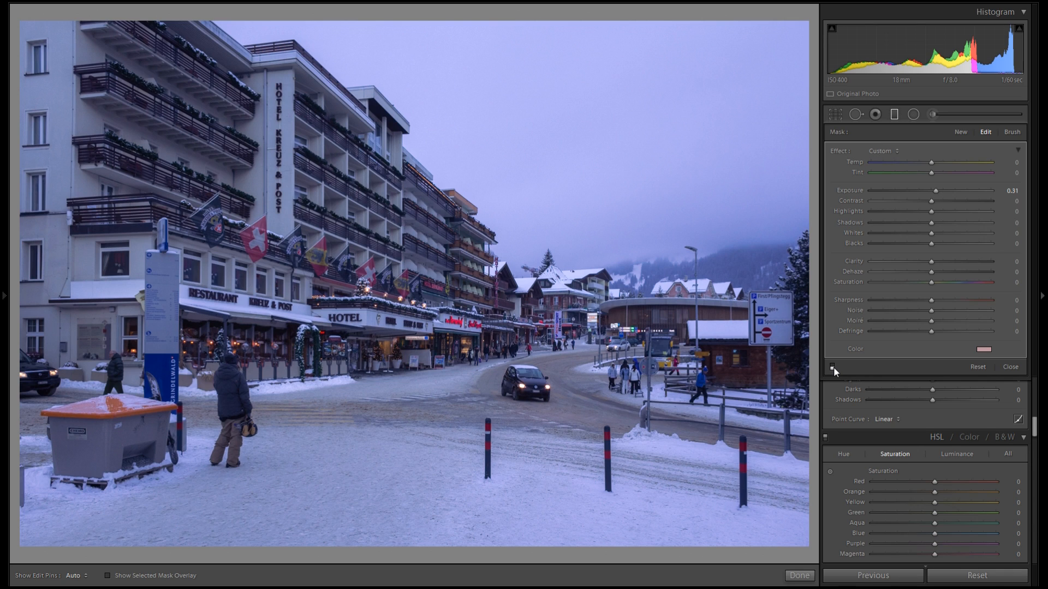
left_click(832, 366)
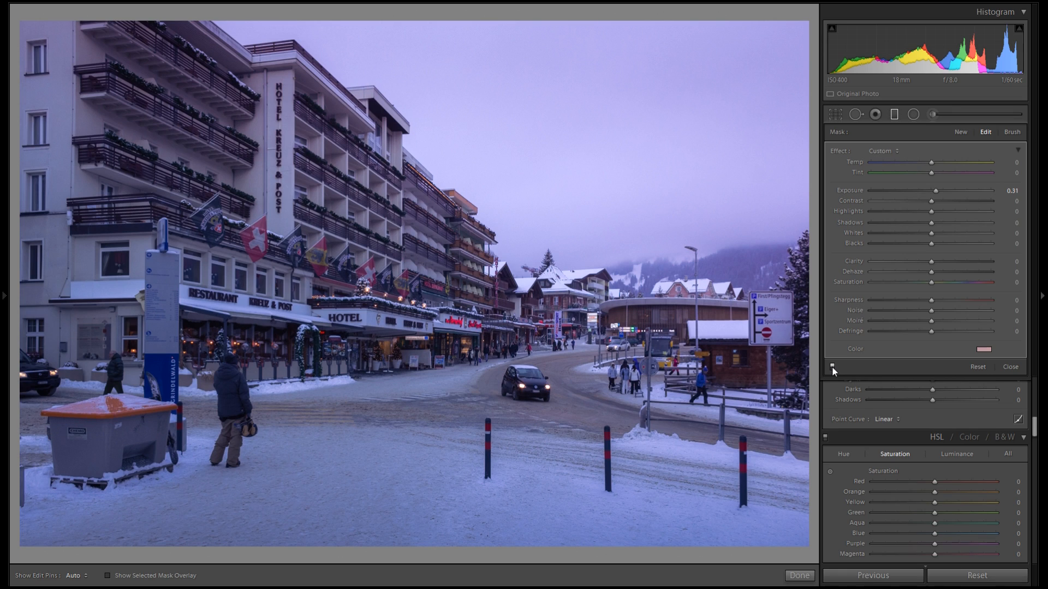
left_click(832, 366)
Add a graduated filter in the sky tinted pink at saturation 25, move it toward the upper right, and compare it on and off
mouse_move(603, 163)
left_mouse_down()
mouse_move(558, 254)
mouse_move(602, 168)
left_mouse_up()
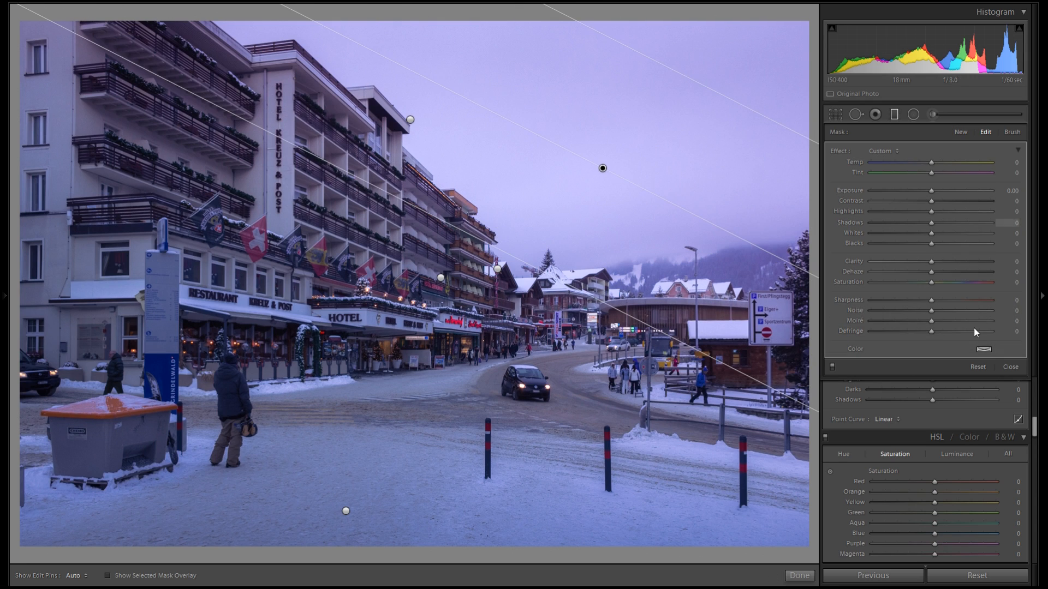
left_click(983, 349)
left_click(879, 370)
left_click_drag(878, 370, 943, 358)
left_click_drag(915, 412, 893, 415)
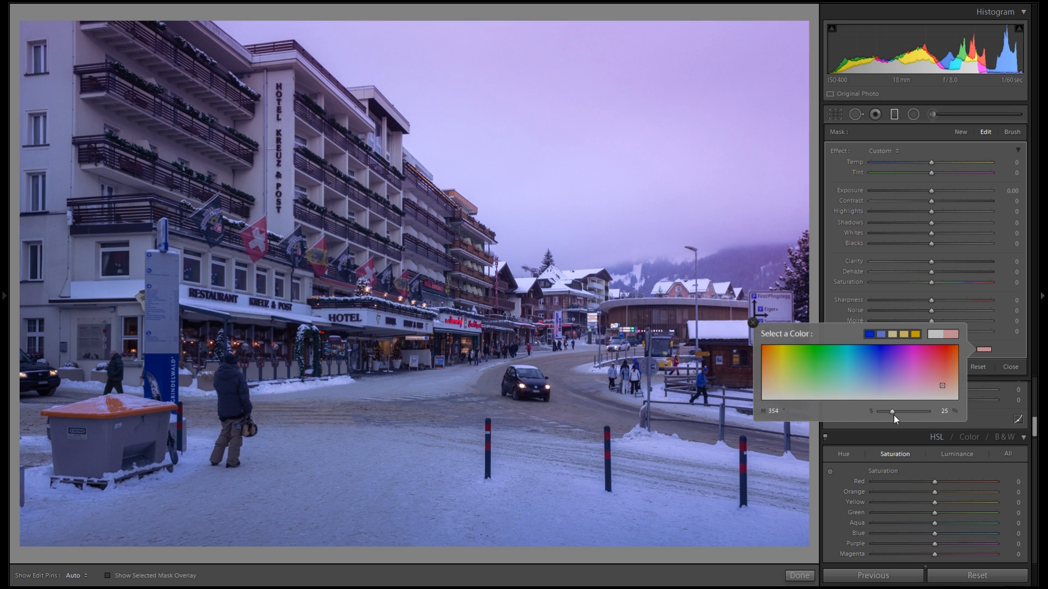
left_click(753, 323)
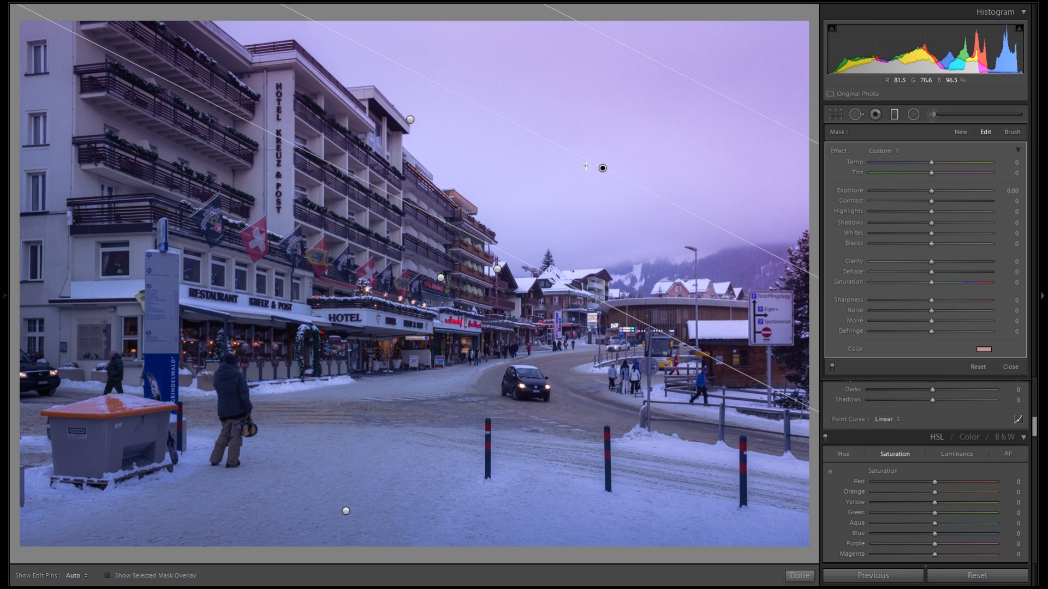
left_click_drag(607, 165, 727, 84)
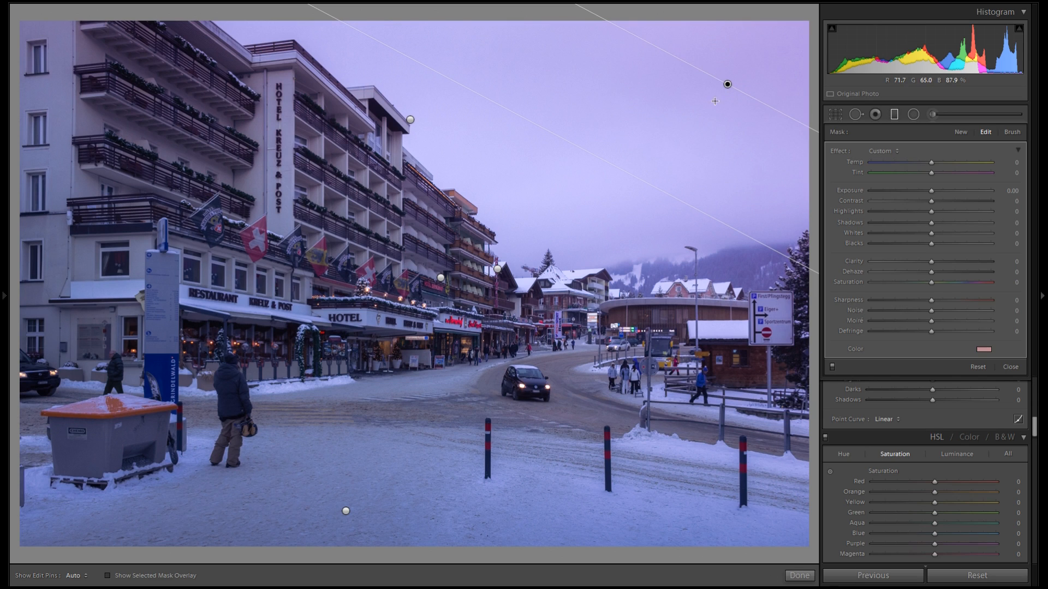
left_click(832, 366)
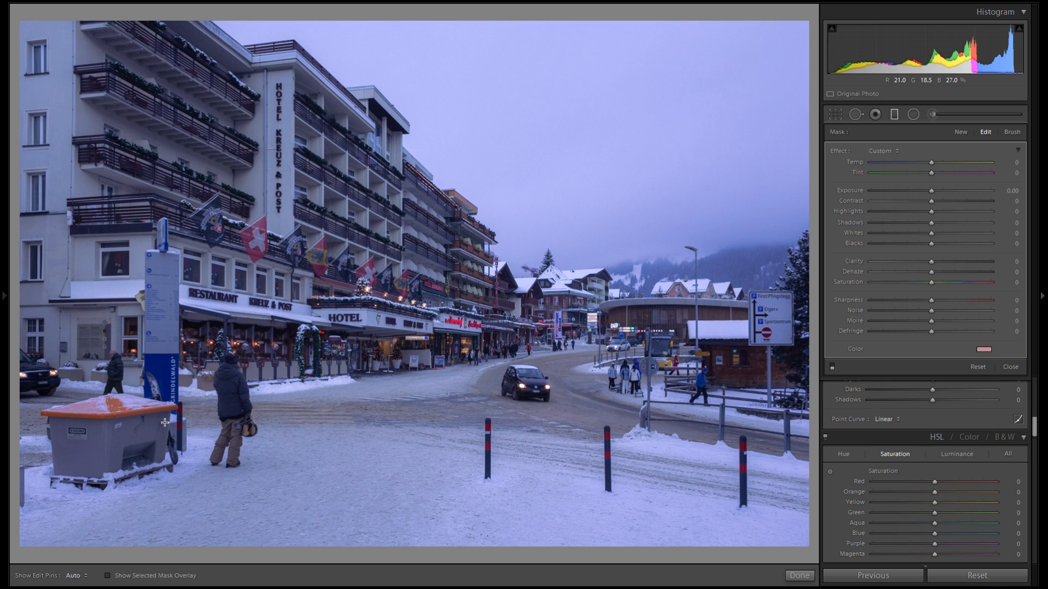
left_click(832, 366)
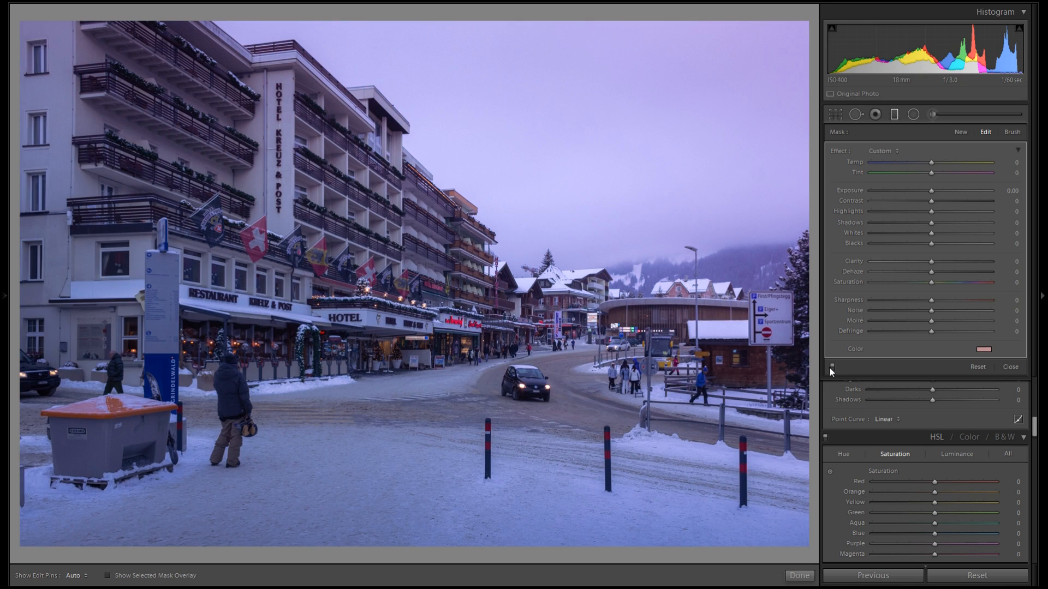
Close the filter tool and set the white balance Temp to 5122 and Tint to +1
left_click(894, 114)
scroll(945, 264, "up", 5)
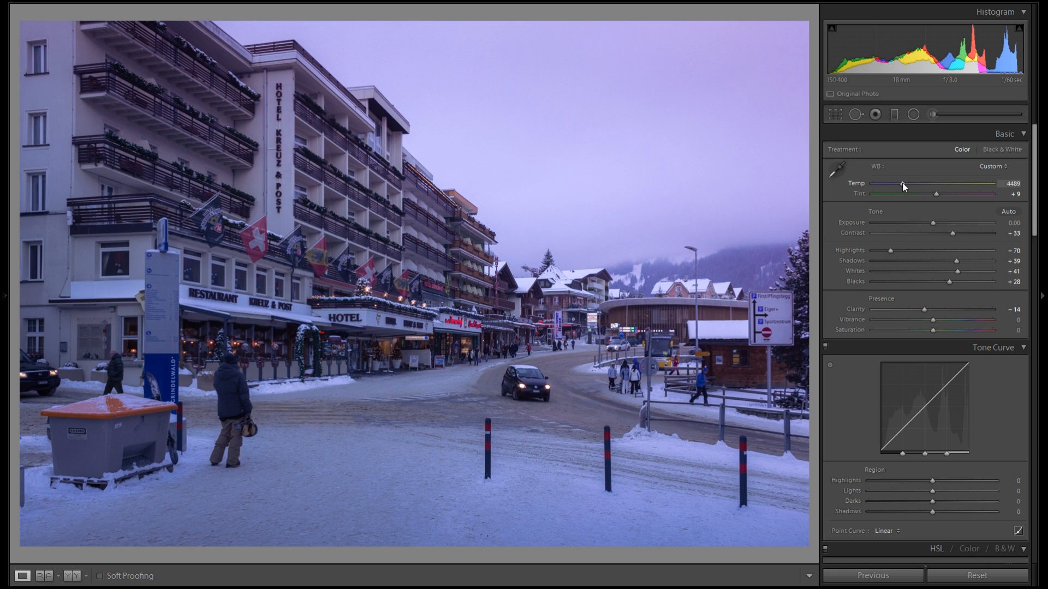
left_click_drag(902, 186, 908, 184)
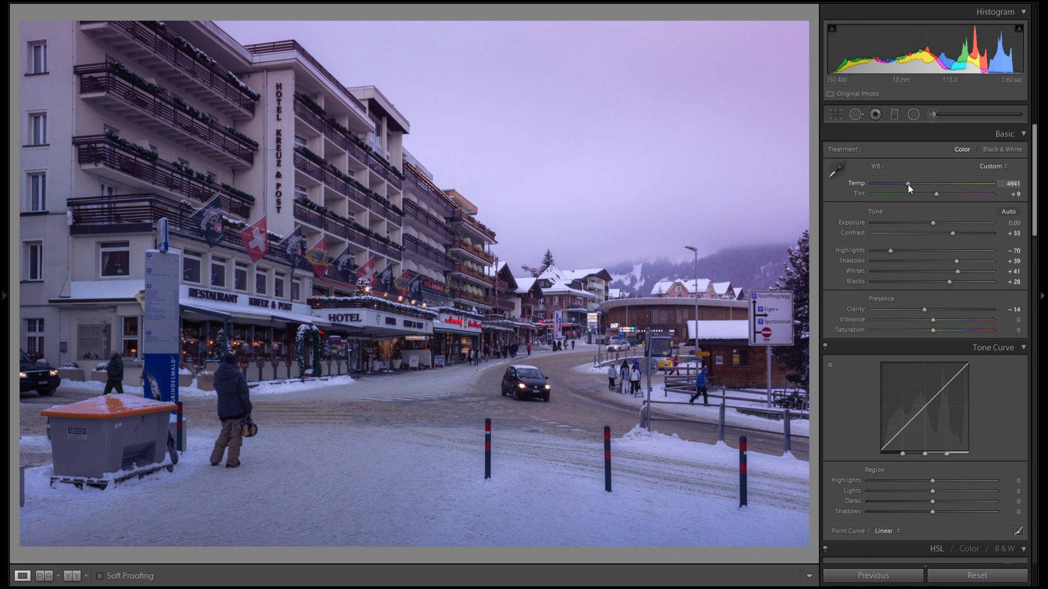
left_click_drag(908, 185, 932, 192)
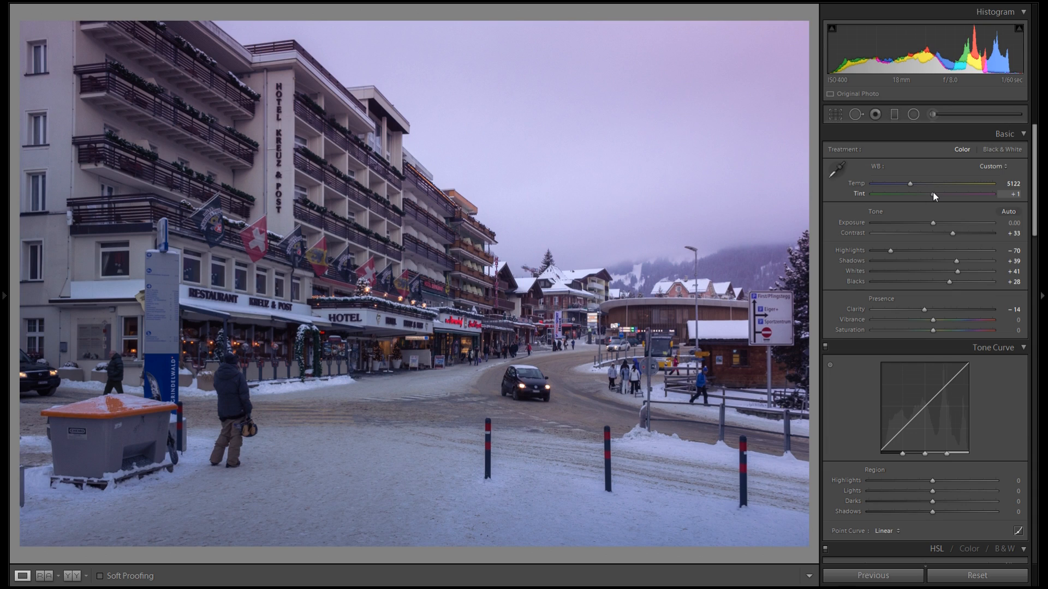
Switch to the Radial Filter and set Exposure 0.34 with a warm yellow color at saturation 12
left_click(894, 114)
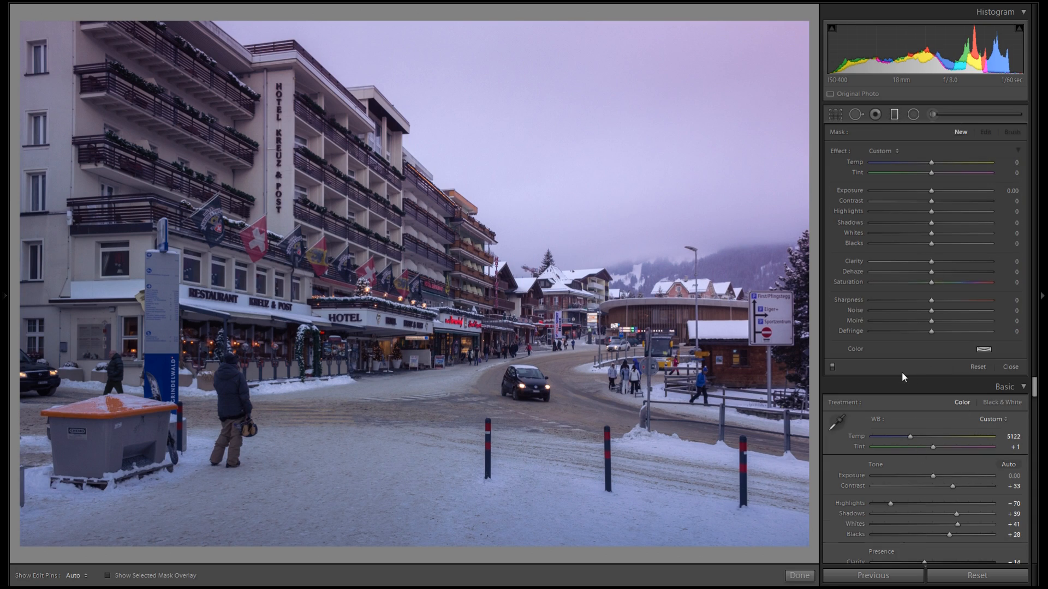
left_click(915, 116)
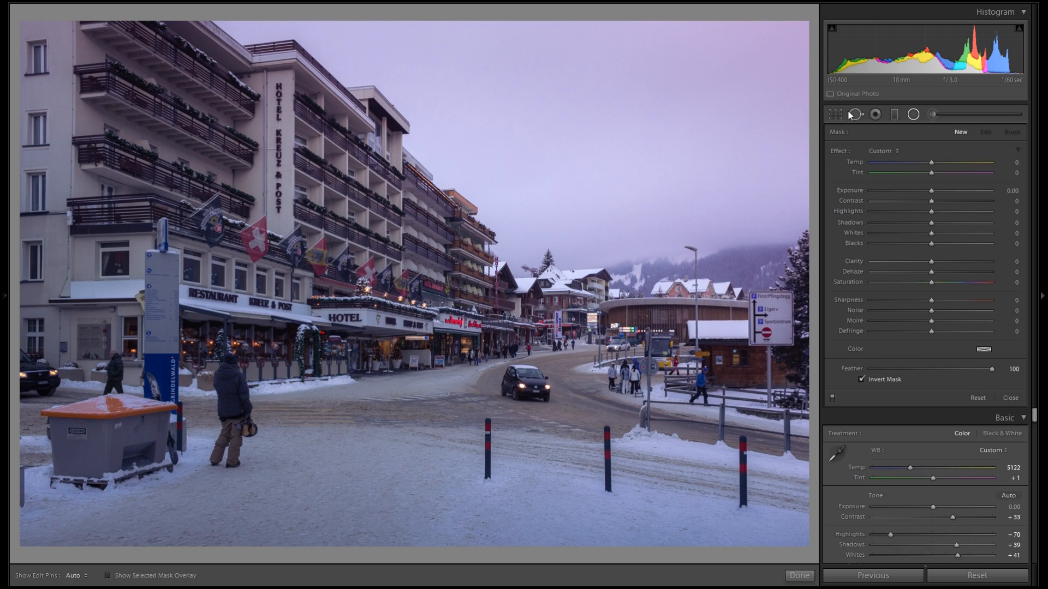
left_click(914, 115)
scroll(941, 225, "down", 3)
scroll(939, 238, "up", 3)
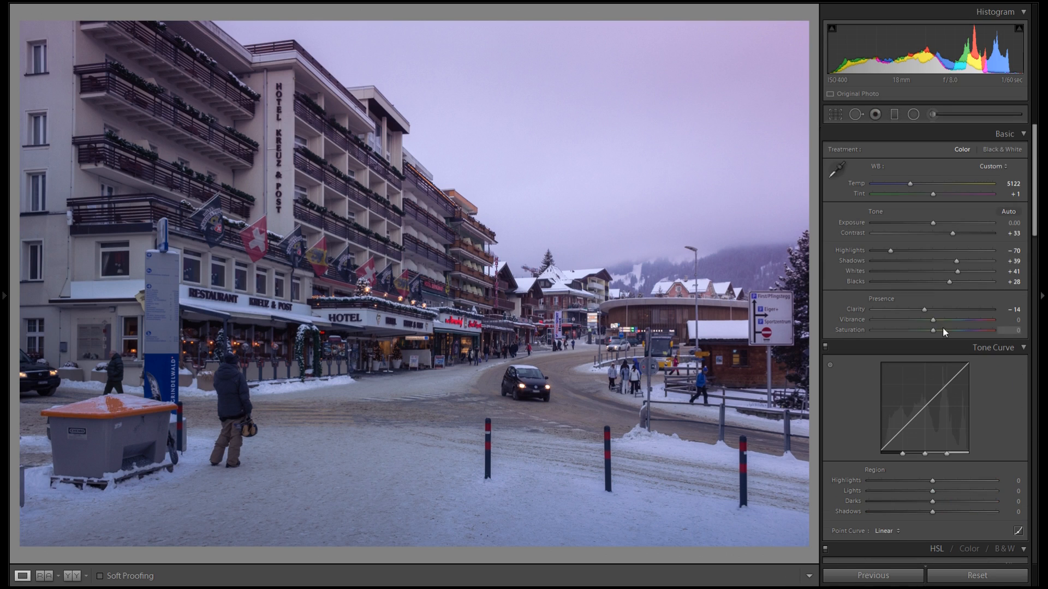
left_click(915, 116)
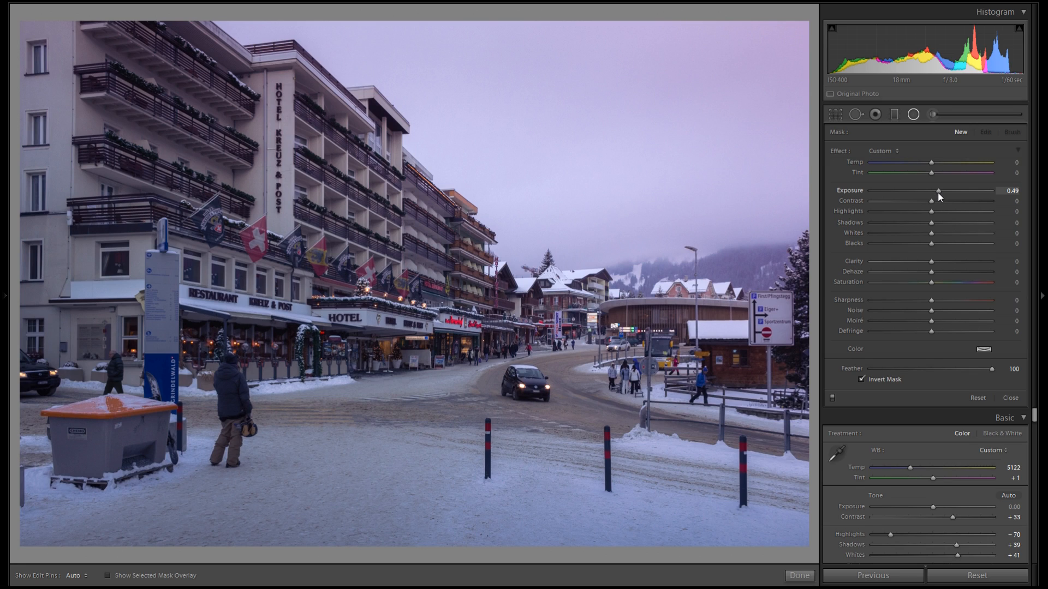
left_click_drag(940, 194, 937, 192)
left_click(984, 349)
left_click_drag(781, 382, 775, 393)
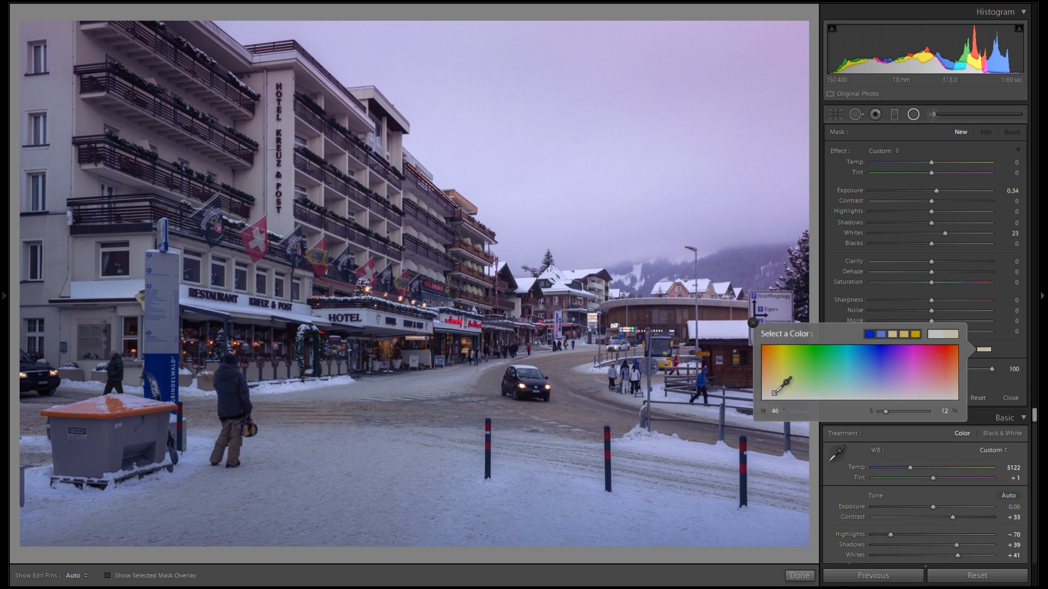
left_click(752, 322)
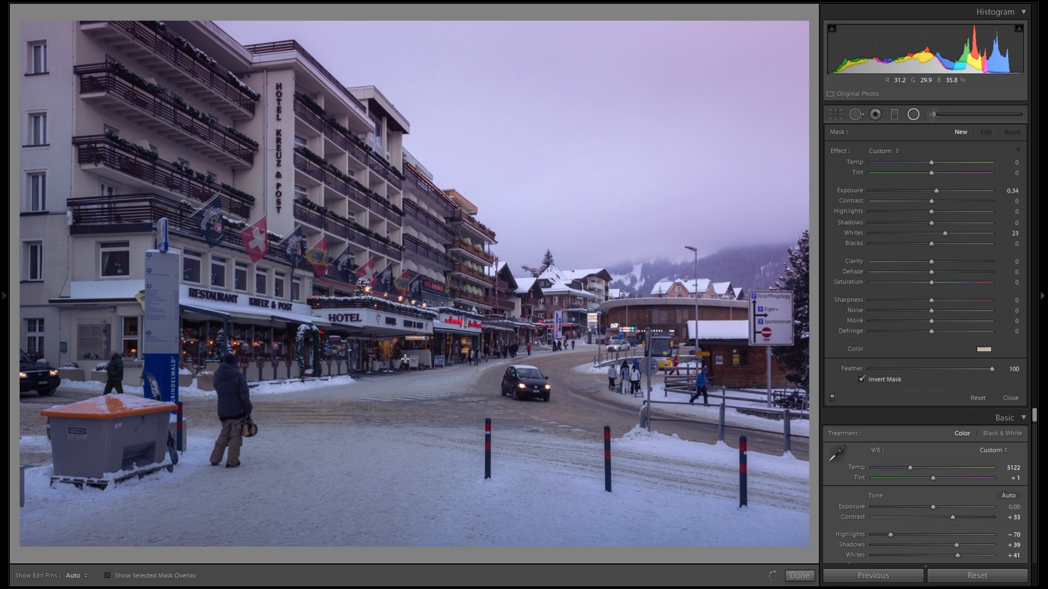
Draw an elliptical radial filter over the street and move it onto the hotel's lit storefronts
left_click_drag(551, 430, 554, 431)
left_click_drag(405, 359, 636, 358)
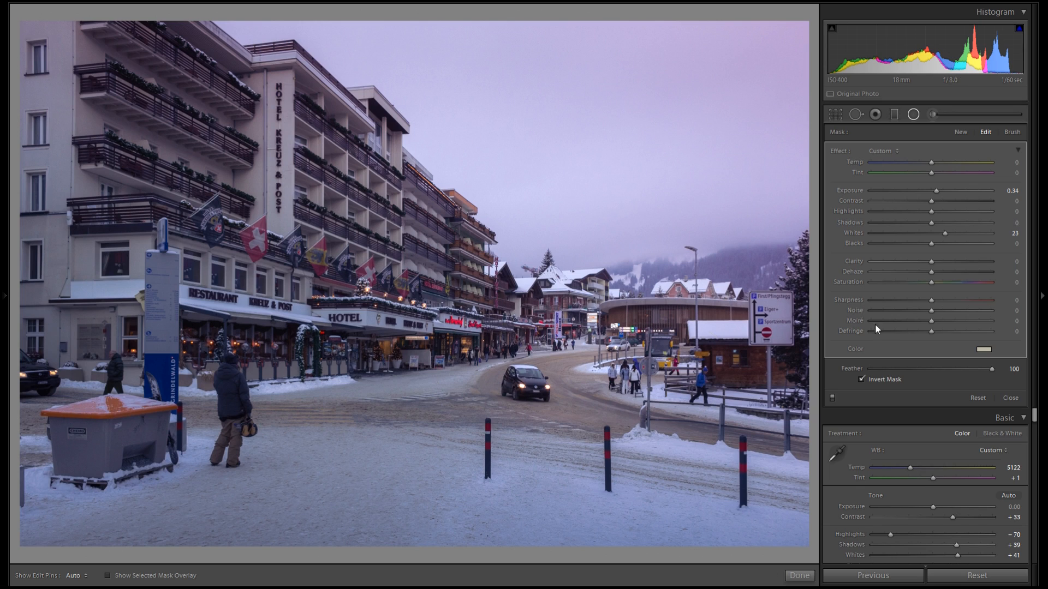
left_click_drag(608, 373, 597, 402)
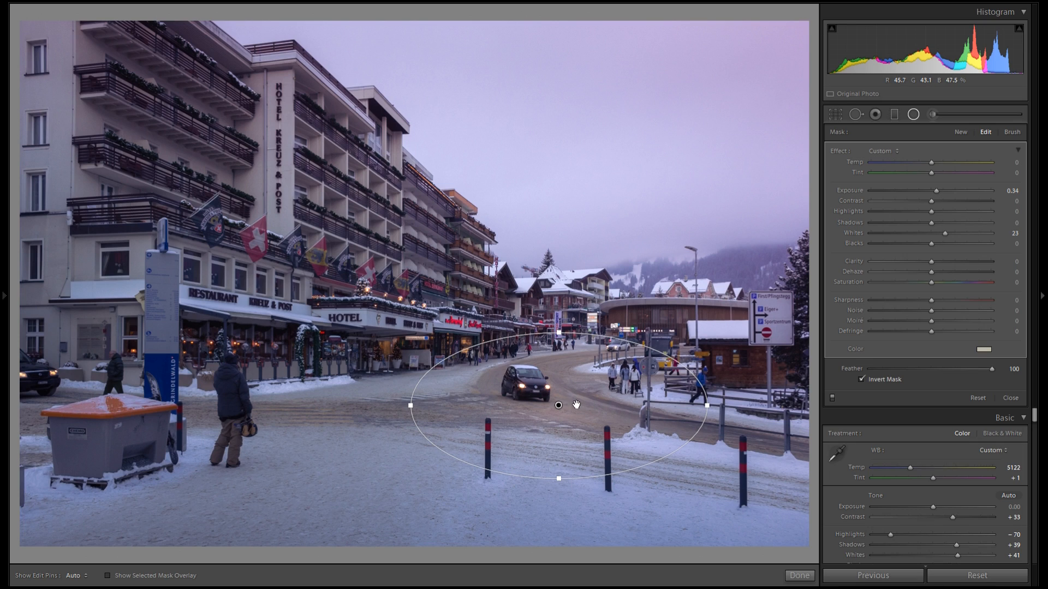
left_click_drag(542, 403, 579, 403)
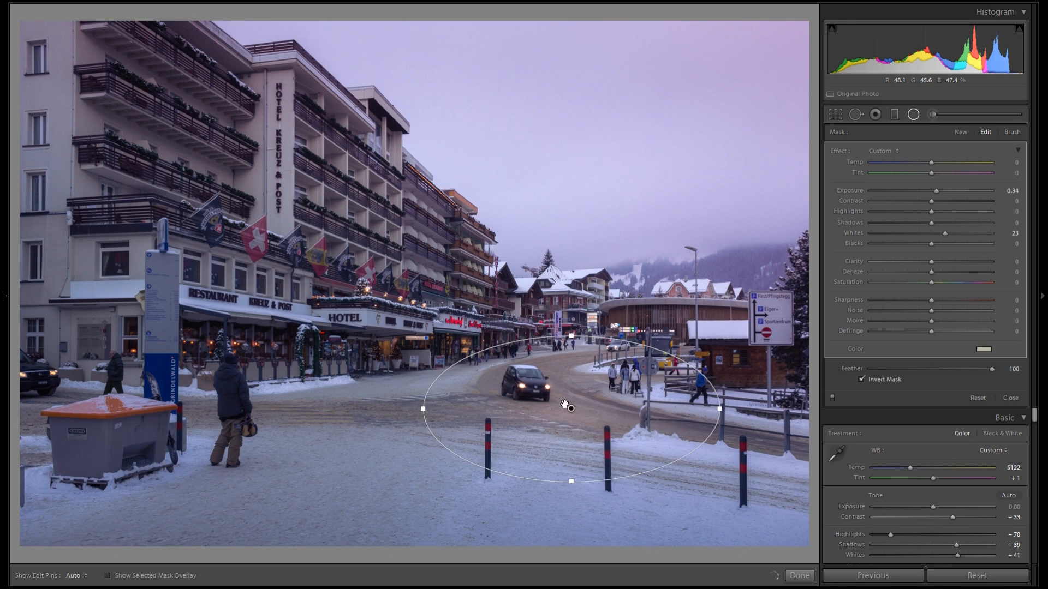
right_click(599, 414)
left_click(620, 422)
left_click_drag(520, 403, 312, 322)
left_click_drag(446, 346, 447, 348)
left_click(344, 379)
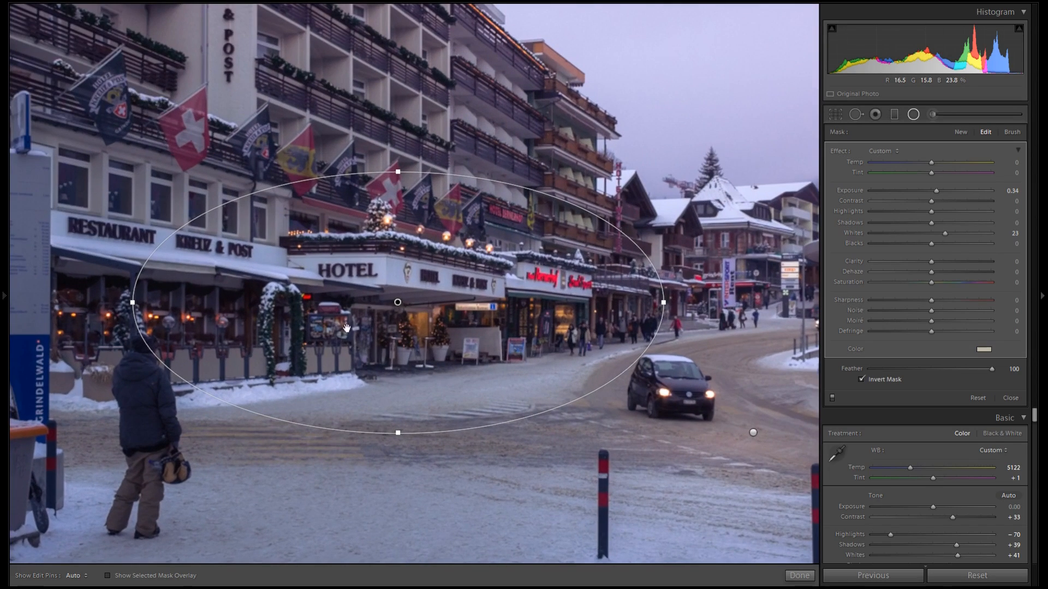
left_click(481, 266)
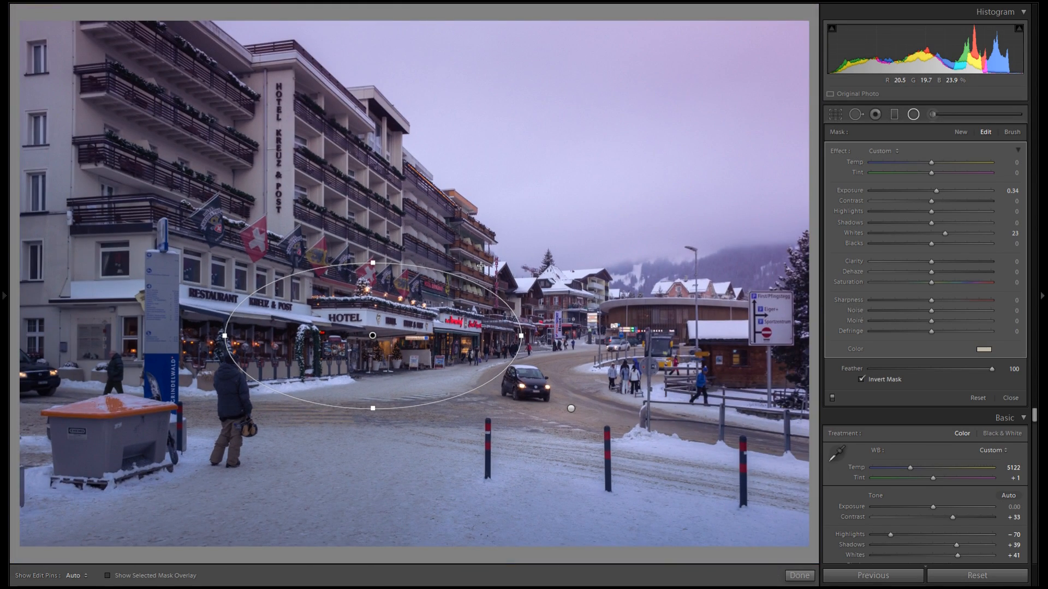
Duplicate the radial filter and position the copies along the hotel's illuminated ground-floor shops
right_click(376, 317)
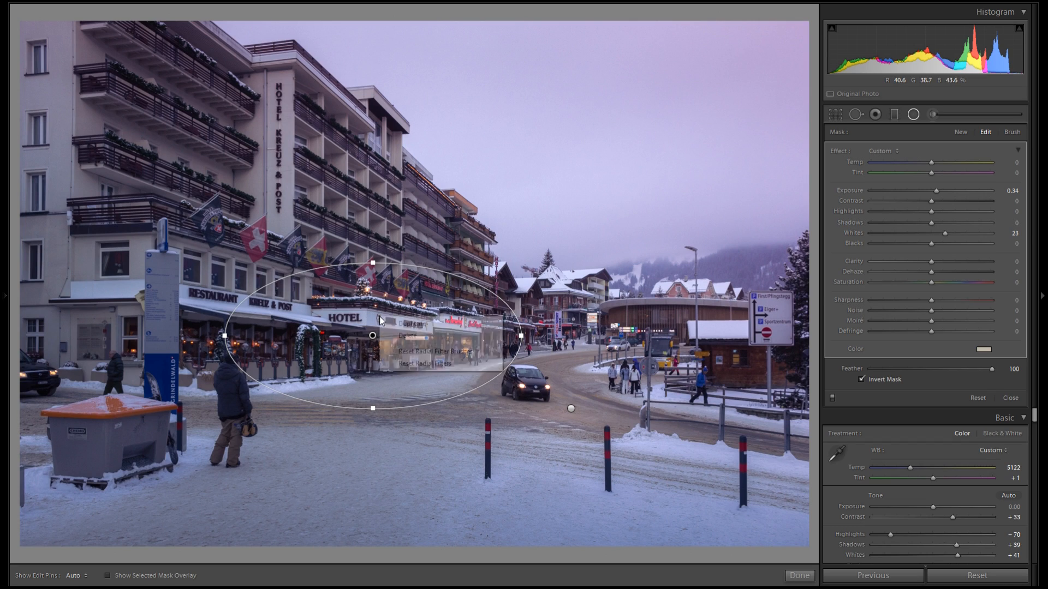
left_click(396, 324)
left_click_drag(372, 335, 246, 333)
right_click(467, 312)
left_click(491, 320)
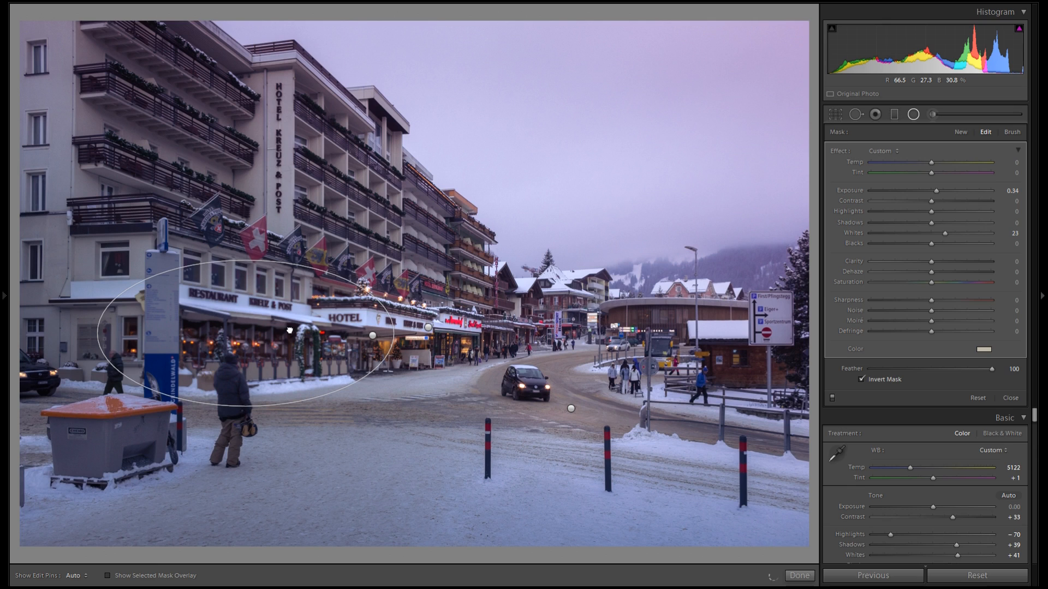
right_click(309, 341)
left_click(353, 346)
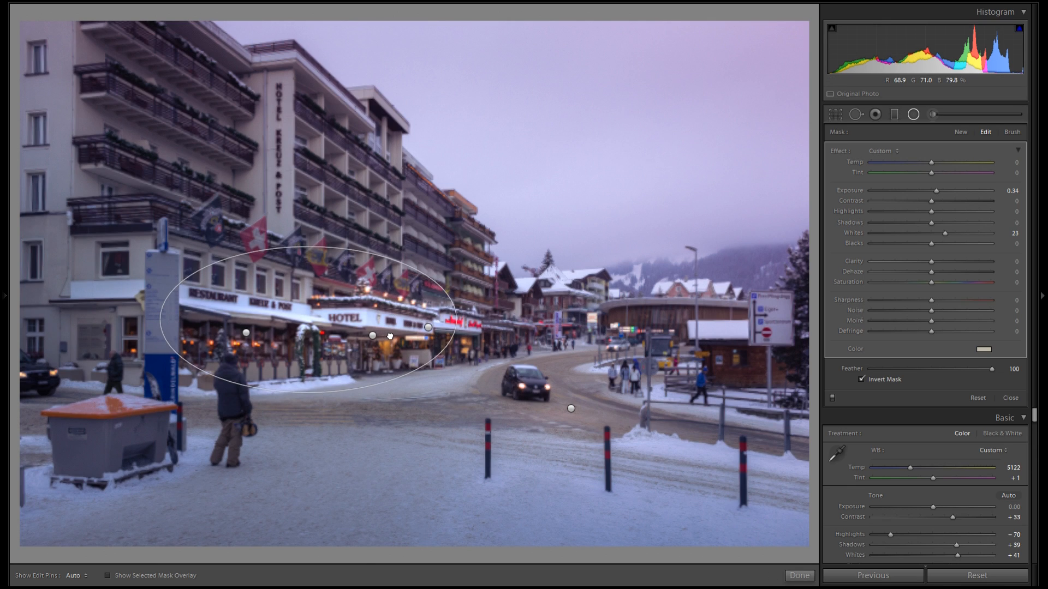
left_click_drag(324, 360, 404, 381)
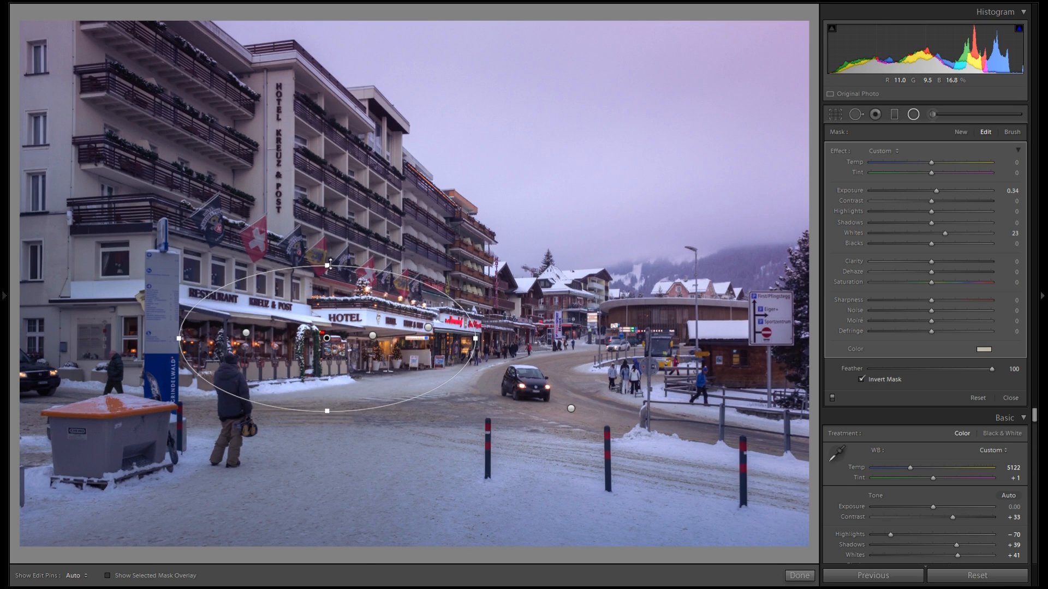
left_click_drag(344, 227, 449, 199)
right_click(427, 217)
left_click(450, 237)
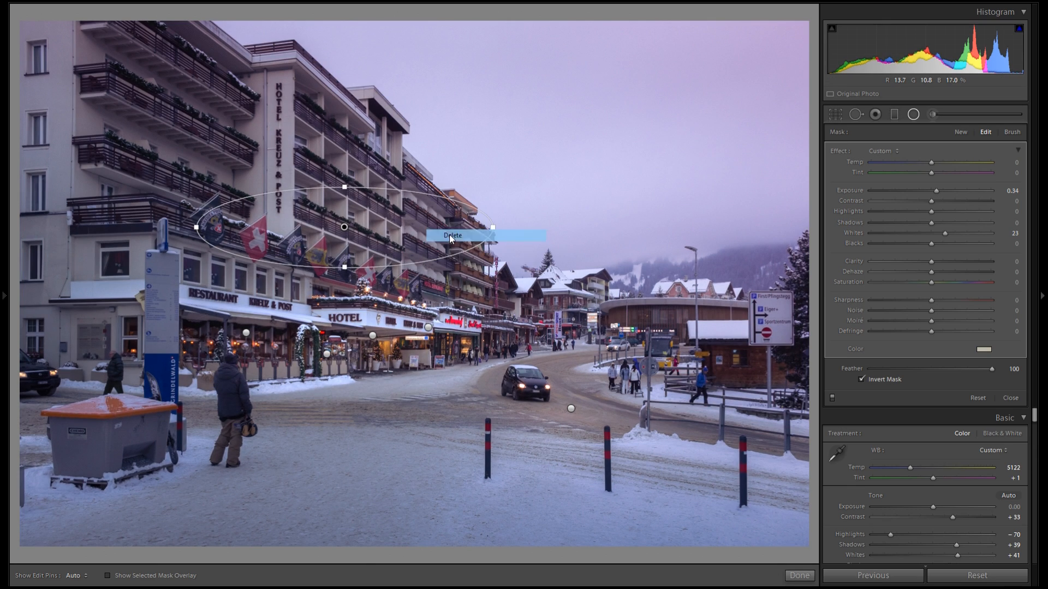
Duplicate the storefront radial filter and move the enlarged copy up over the hotel's upper balconies
left_click(832, 397)
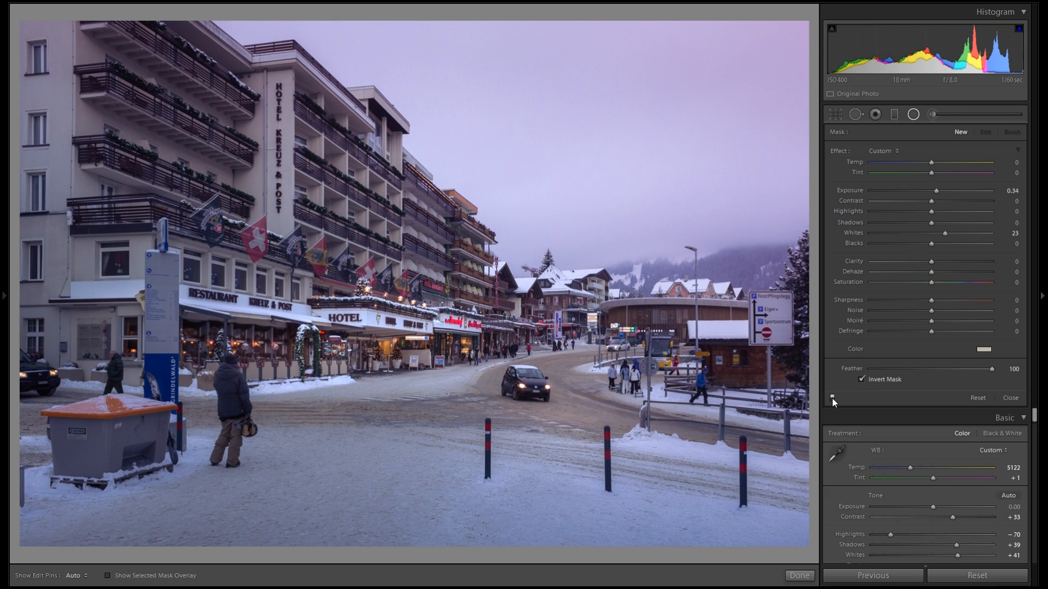
left_click(373, 335)
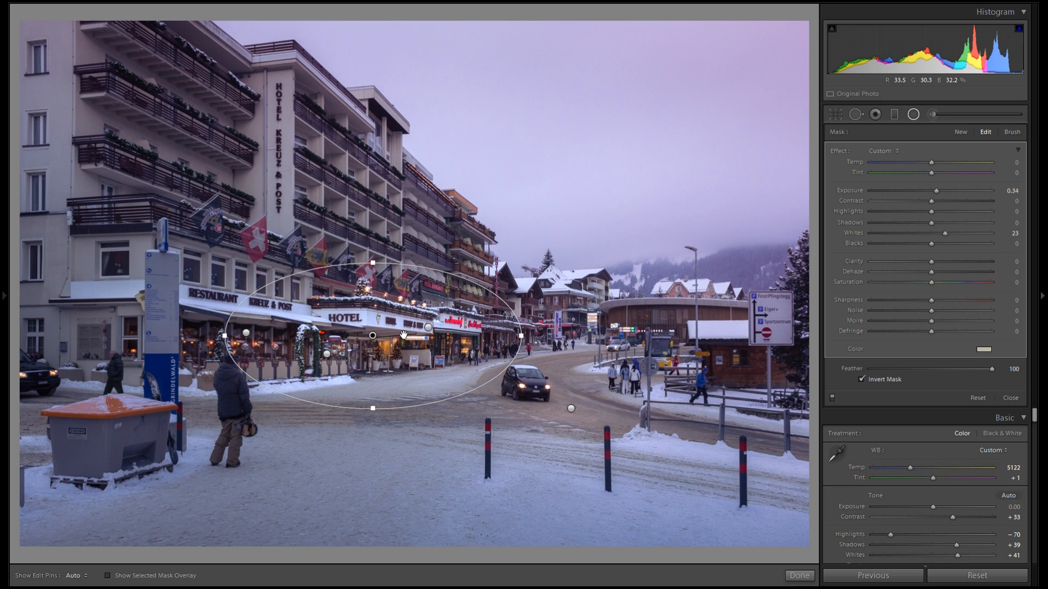
right_click(407, 339)
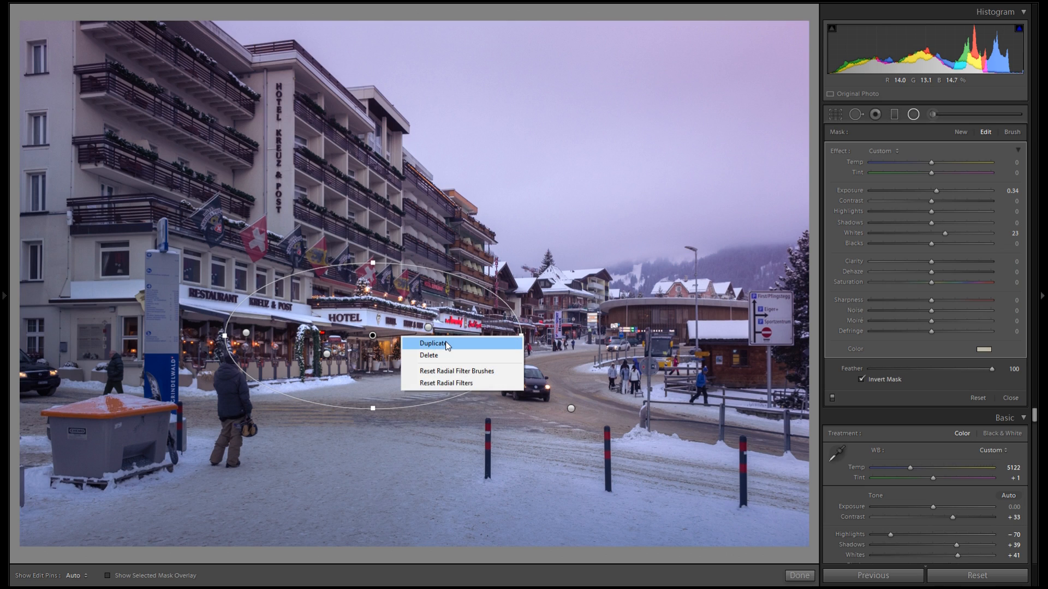
left_click(425, 339)
key("alt")
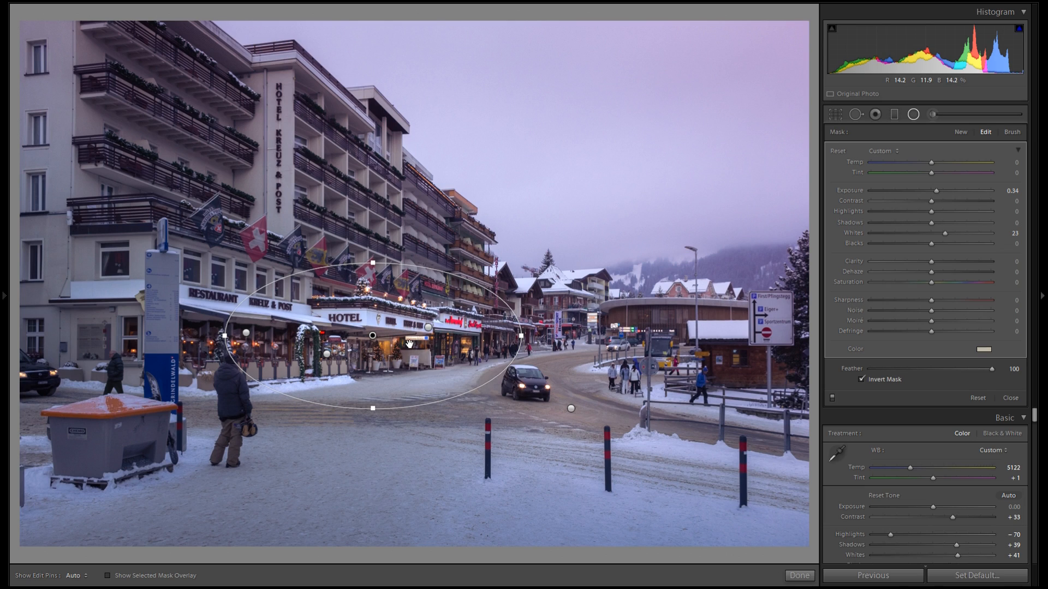
left_click_drag(402, 344, 385, 215)
left_click_drag(449, 177, 454, 223)
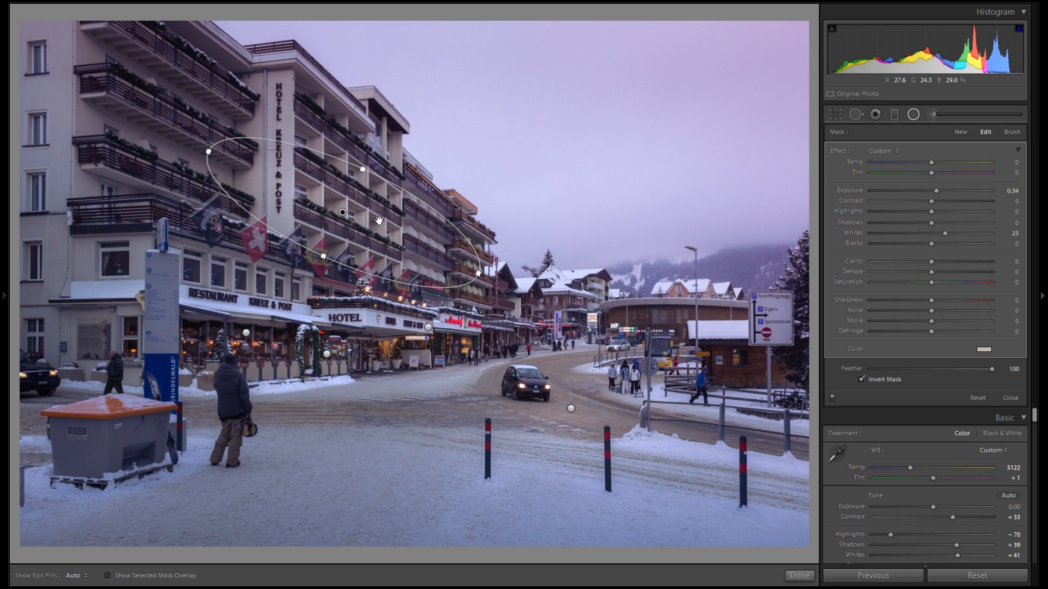
left_click_drag(381, 228, 381, 223)
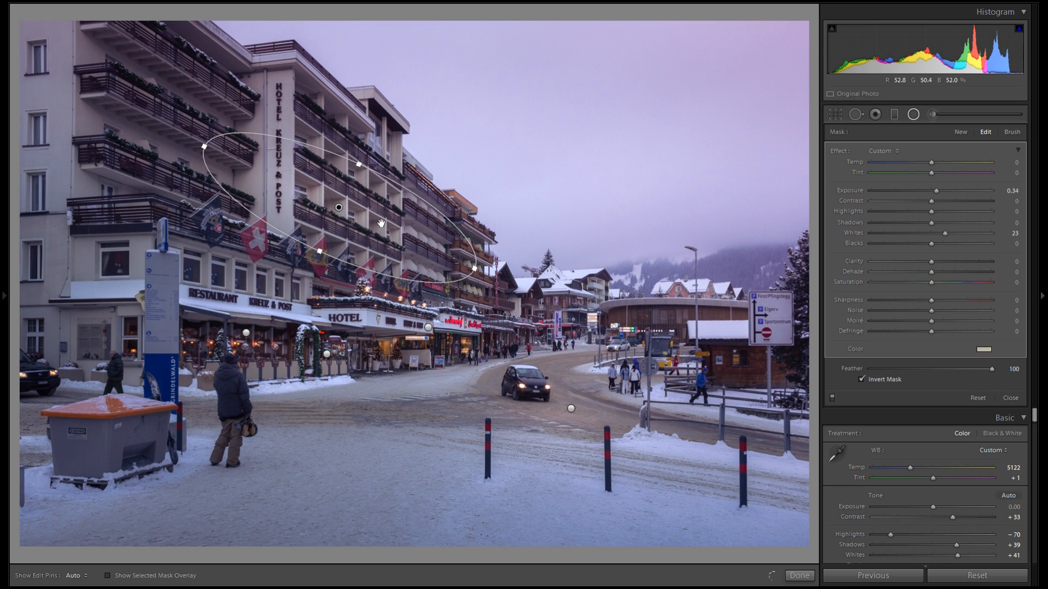
Duplicate the radial filter several times, placing copies across the hotel's upper floors and the buildings down the street
right_click(381, 214)
left_click(396, 217)
left_click_drag(395, 217, 584, 343)
right_click(227, 167)
left_click(240, 170)
right_click(286, 96)
left_click(300, 100)
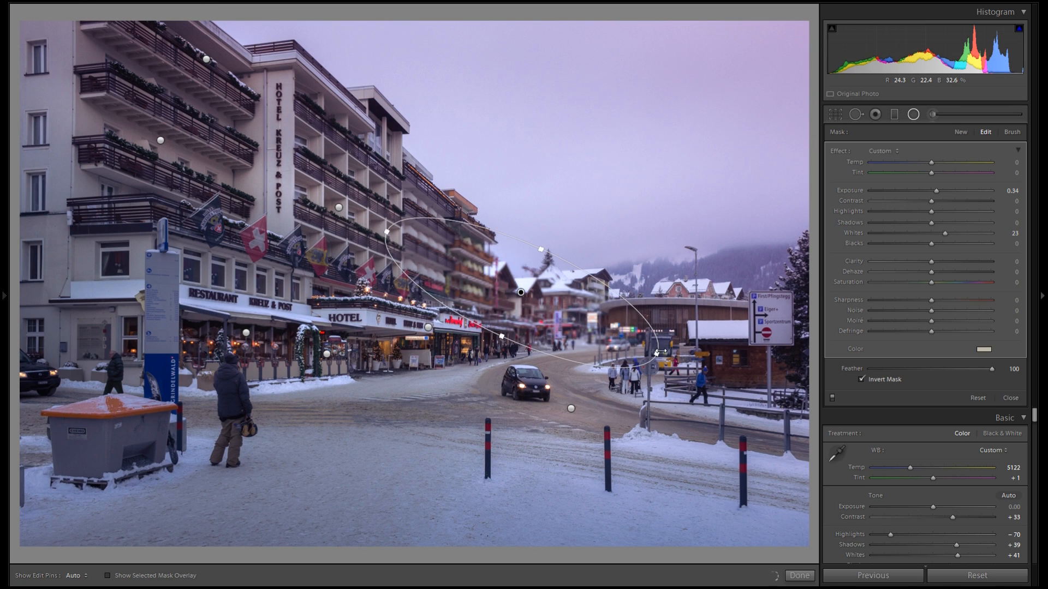
left_click_drag(658, 352, 597, 326)
left_click_drag(537, 287, 792, 503)
Duplicate radial filters onto the snowy foreground street and enlarge them
right_click(576, 321)
left_click(579, 326)
left_click_drag(682, 445, 578, 517)
left_click_drag(583, 465, 610, 403)
right_click(578, 474)
left_click(598, 479)
mouse_move(451, 467)
left_mouse_down()
mouse_move(384, 458)
mouse_move(466, 457)
left_mouse_up()
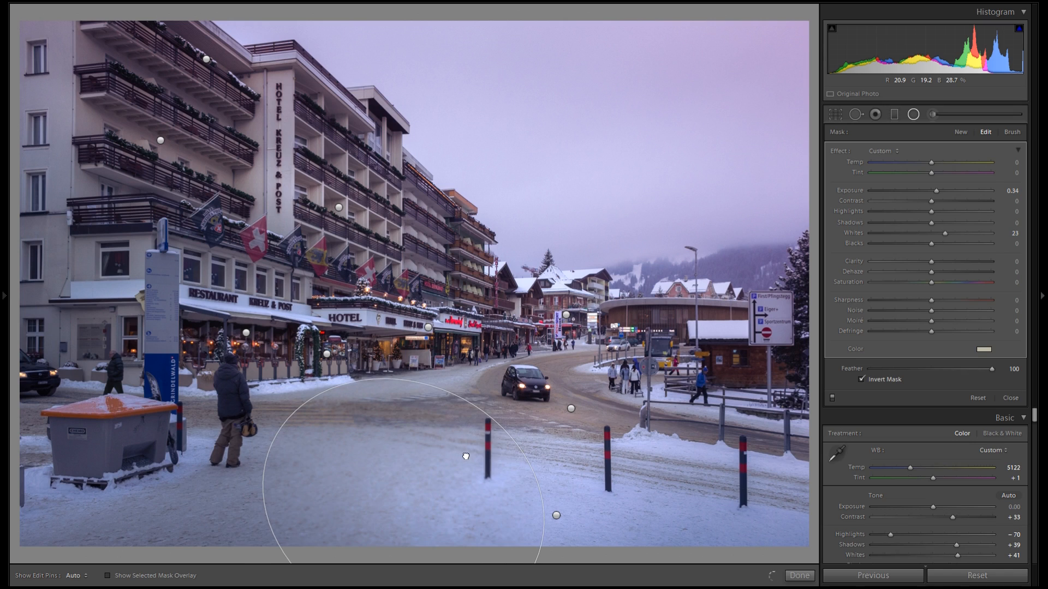
Duplicate a radial filter and move the copy over the hotel's top floors and the sky
right_click(461, 458)
left_click(487, 466)
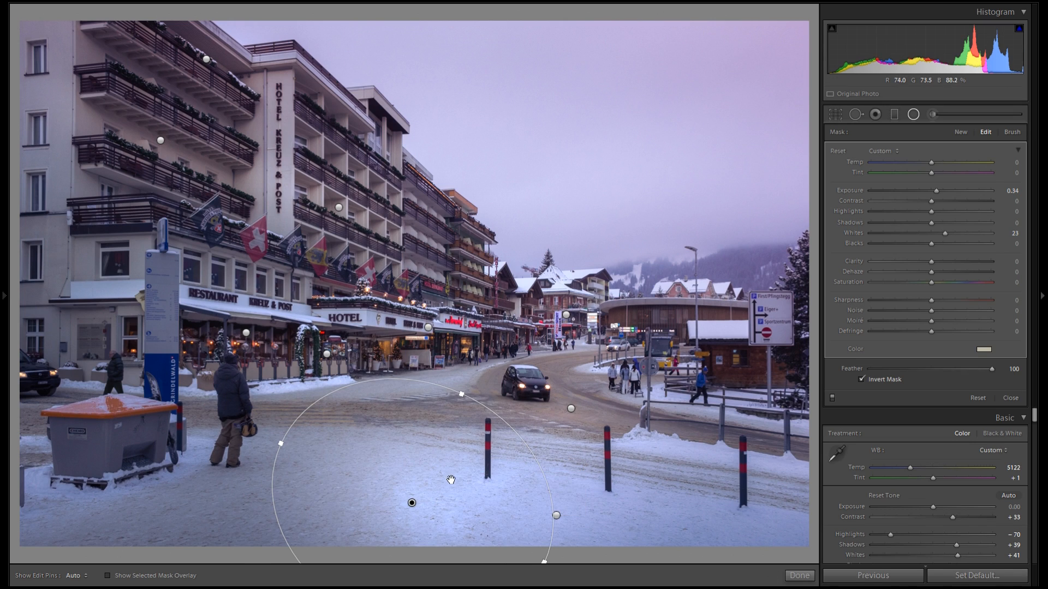
left_click_drag(446, 375, 779, 329)
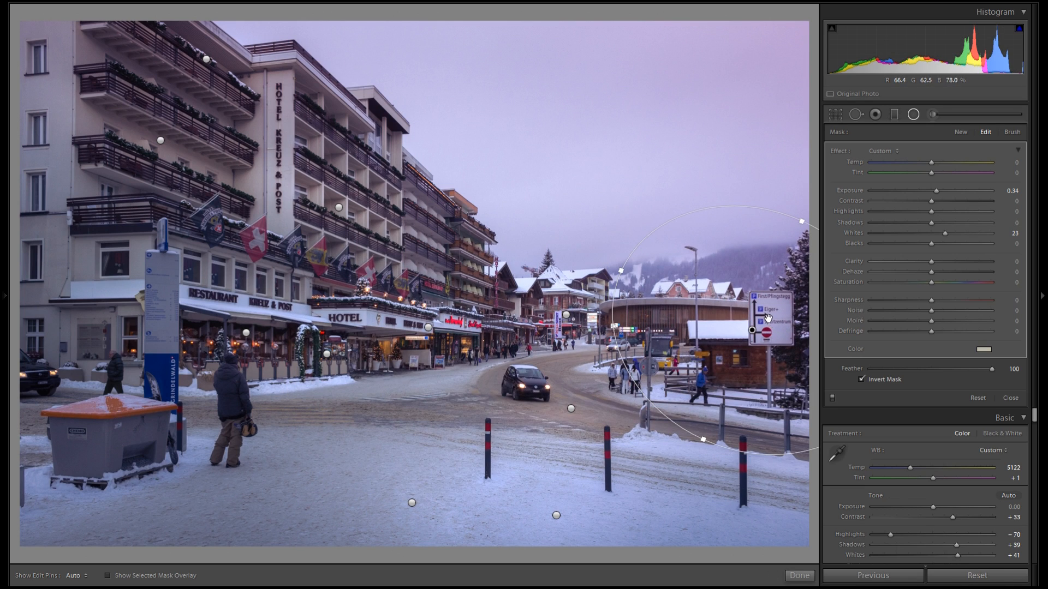
left_click_drag(642, 386, 650, 379)
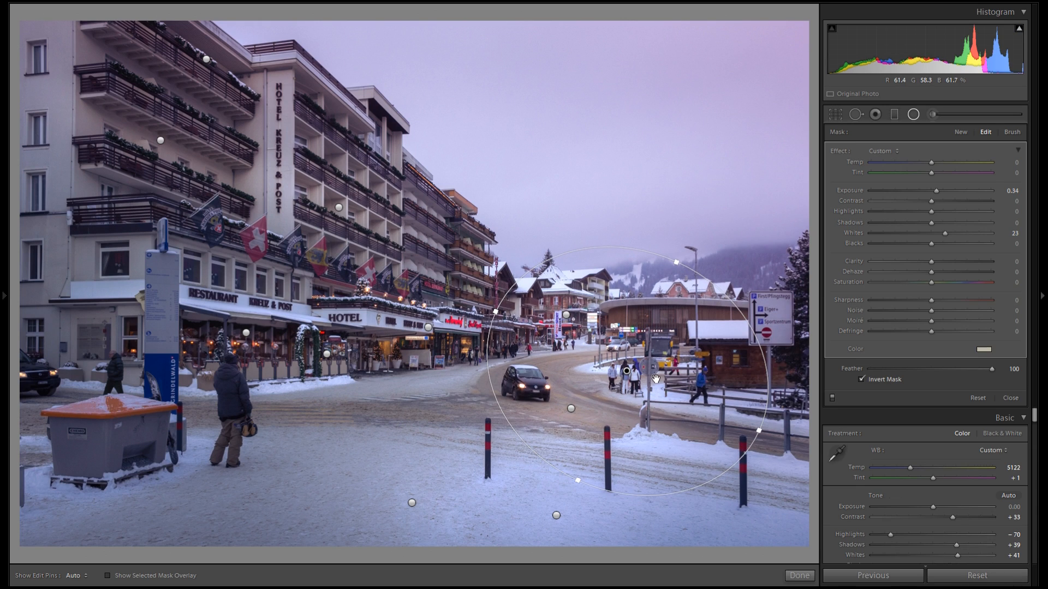
left_click_drag(588, 382, 391, 218)
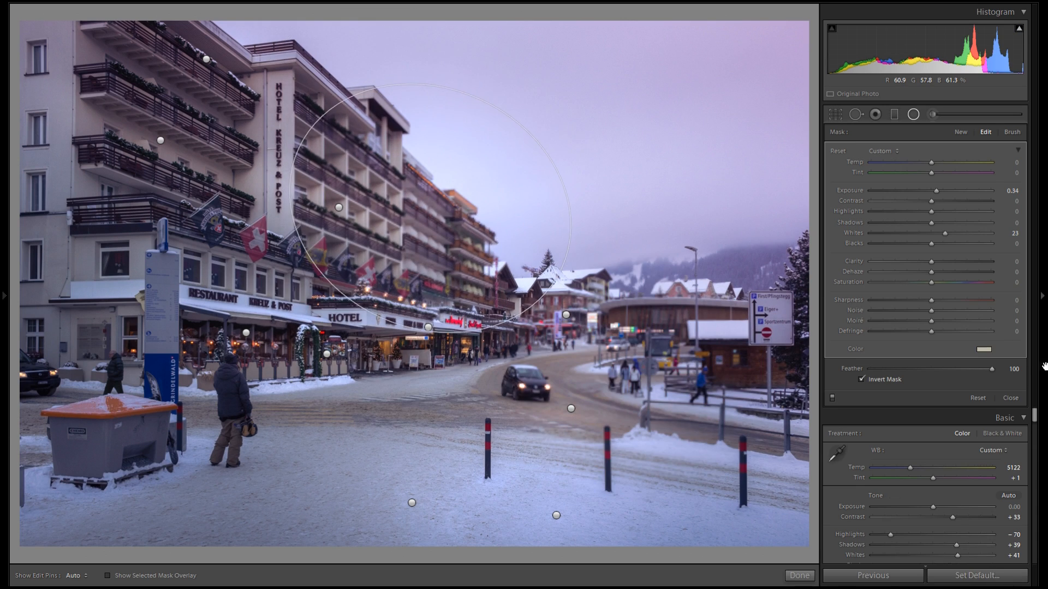
Set the selected radial filter's Exposure to 0.20 and Whites to 18
left_click(984, 350)
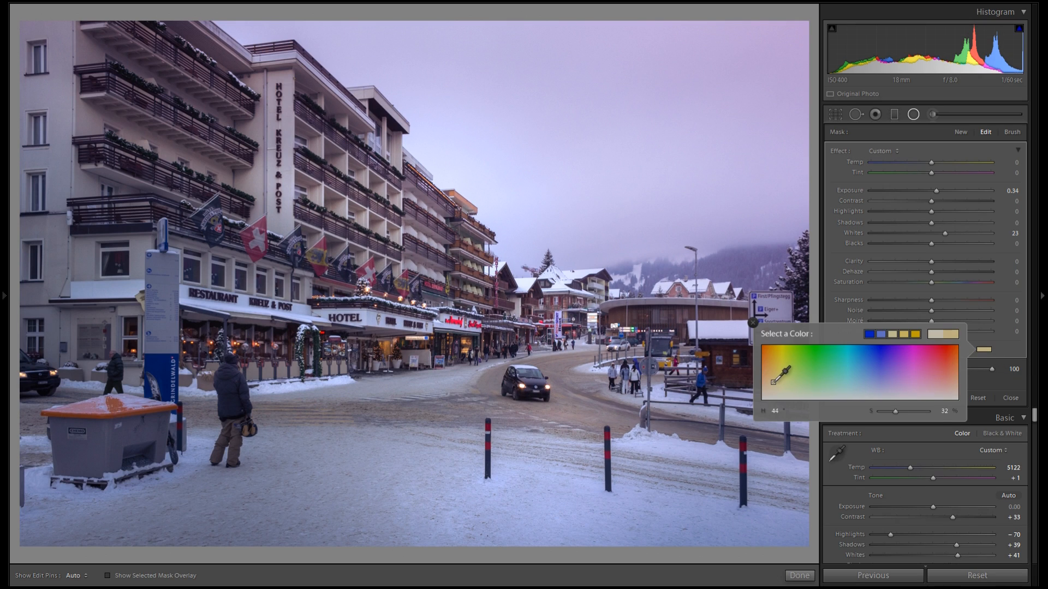
left_click_drag(945, 235, 942, 234)
left_click_drag(938, 191, 935, 191)
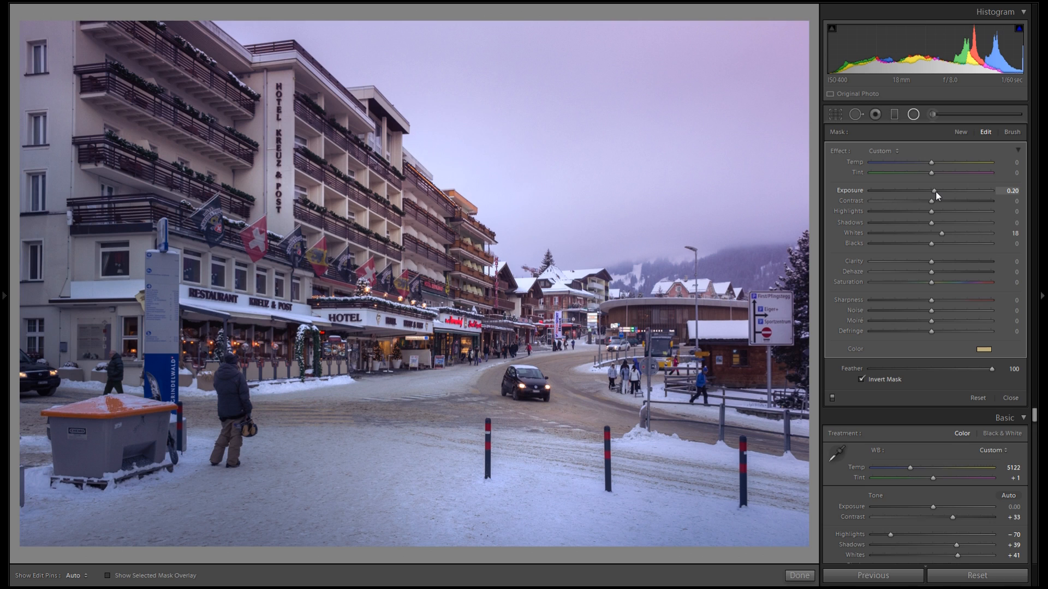
Move and resize the filter over the street foreground and lower its color saturation to 18
left_click_drag(486, 239, 375, 425)
left_click_drag(521, 410, 640, 434)
left_click(984, 349)
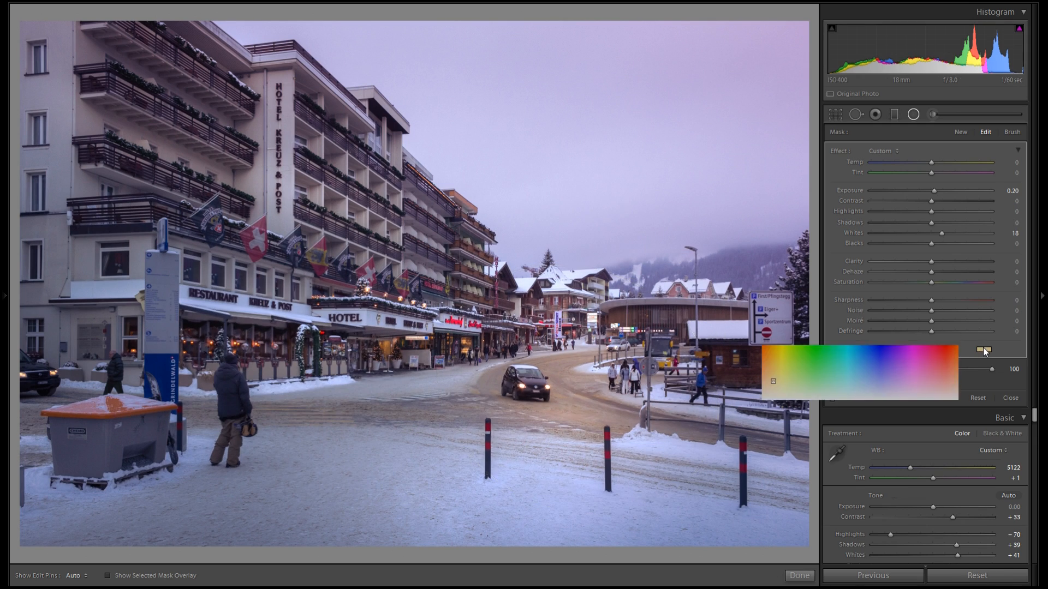
left_click_drag(885, 411, 888, 411)
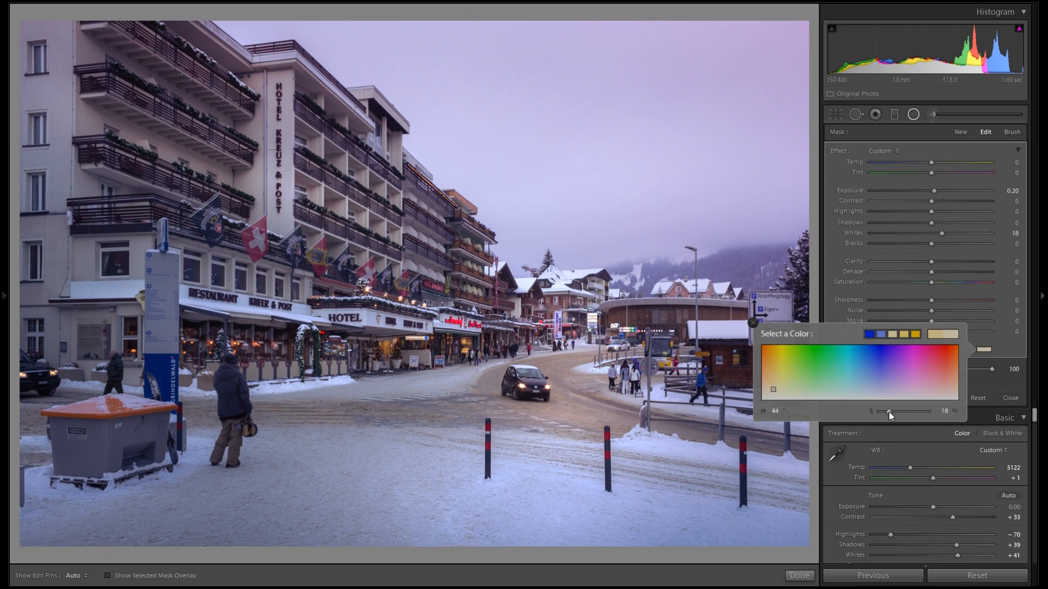
left_click(754, 323)
Duplicate the filter onto the right-side chalet and signs, setting Exposure 1.86 and Whites 51
right_click(568, 383)
left_click(595, 389)
left_click_drag(603, 369, 803, 322)
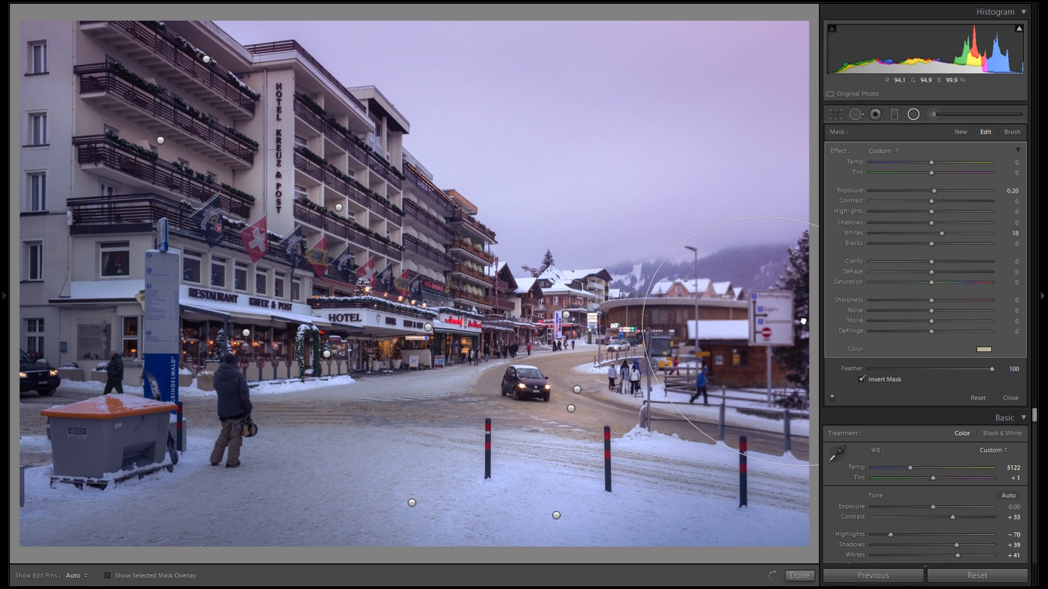
left_click(959, 191)
left_click(962, 233)
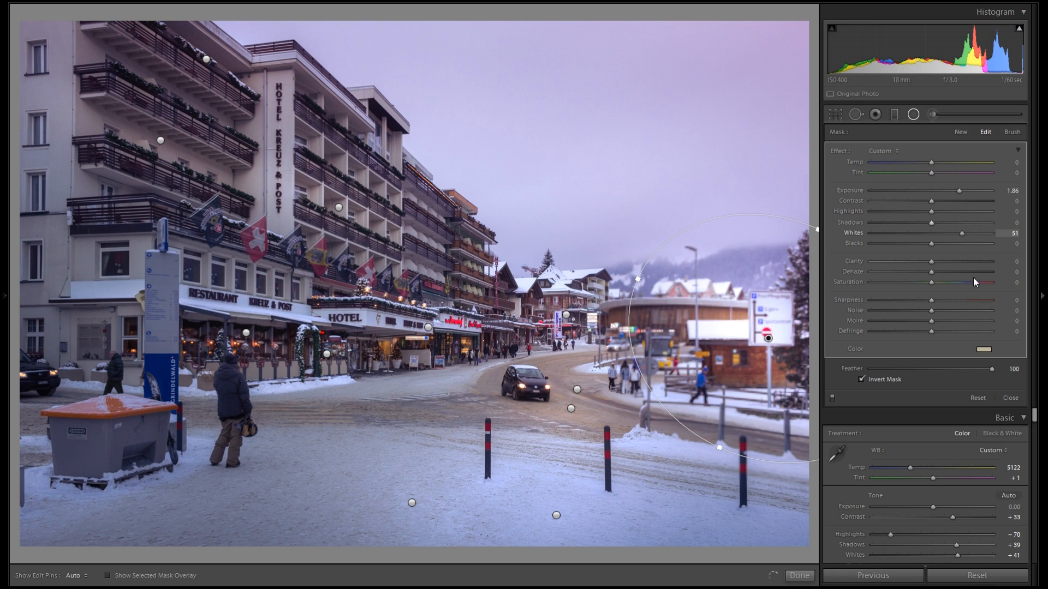
Set that filter's color to orange with hue 38 and saturation 13
left_click(985, 349)
left_click(770, 358)
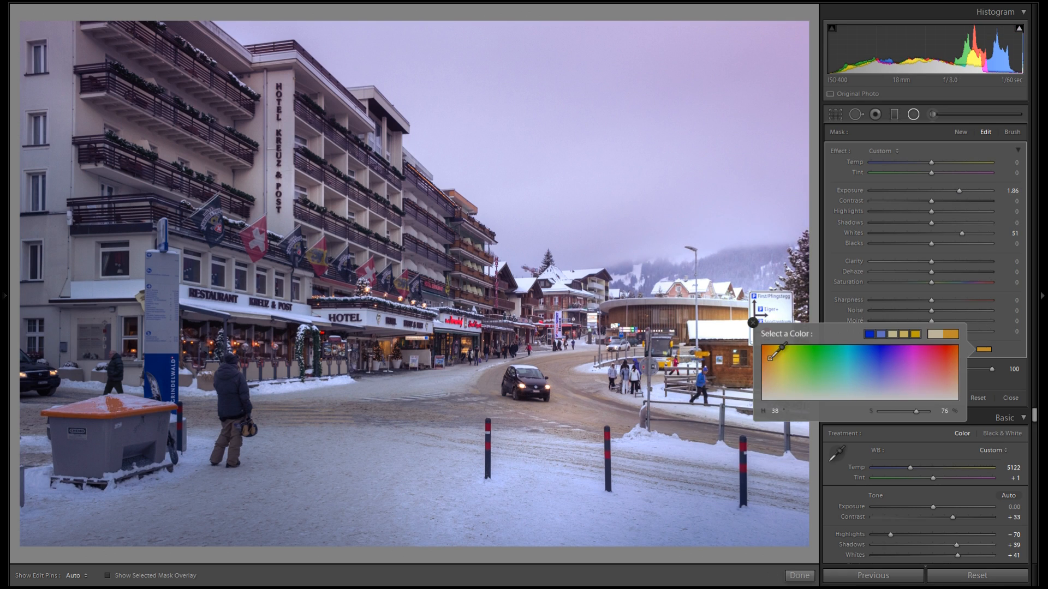
left_click(753, 324)
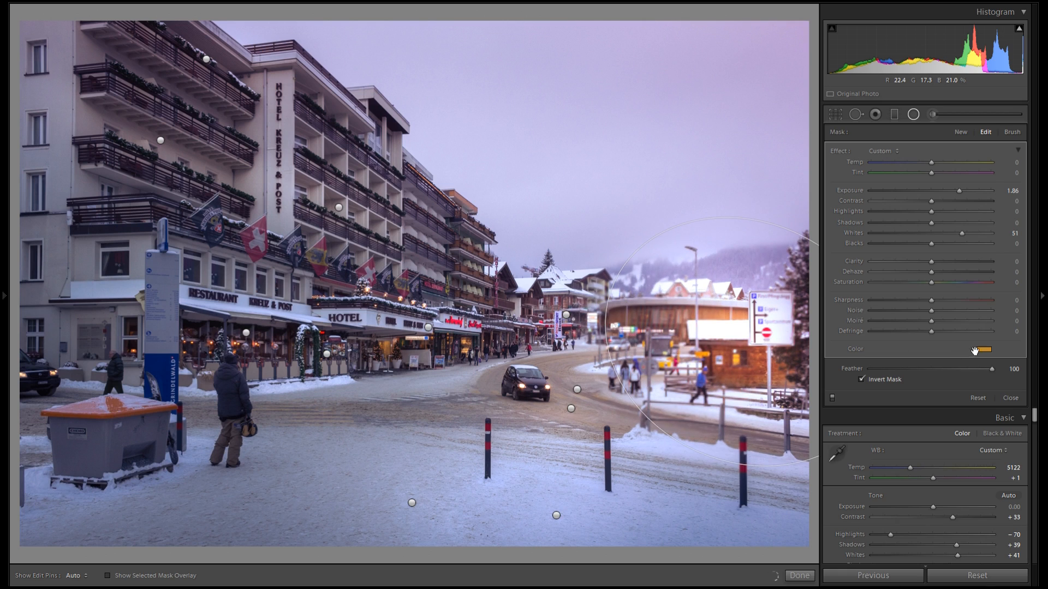
left_click(984, 350)
left_click_drag(890, 411, 886, 413)
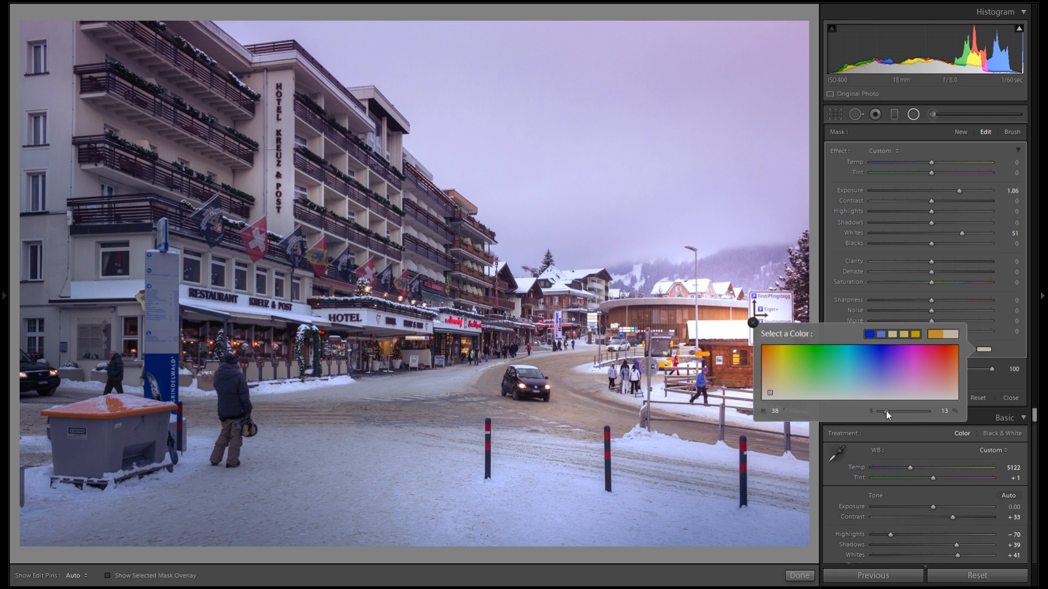
left_click(754, 324)
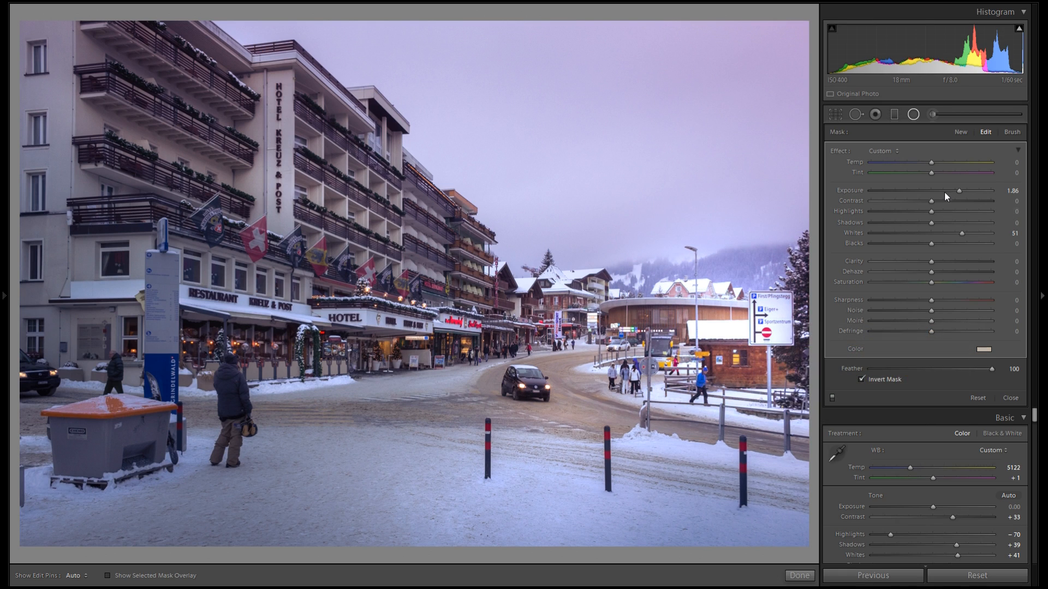
Set the filter's Exposure to 0.38 and Whites to 20
left_click(937, 190)
left_click(948, 233)
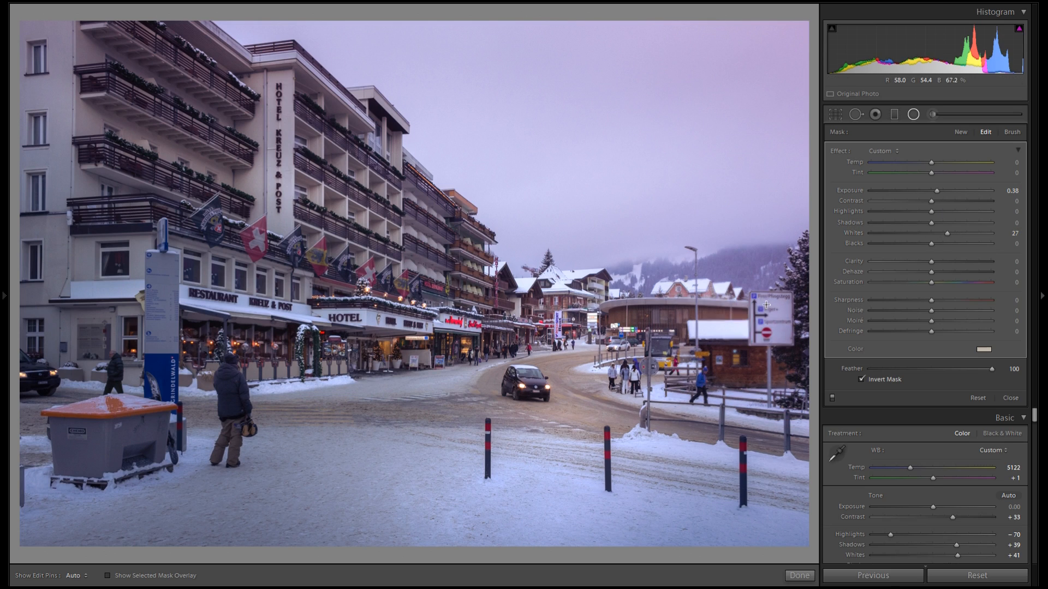
left_click_drag(947, 233, 943, 233)
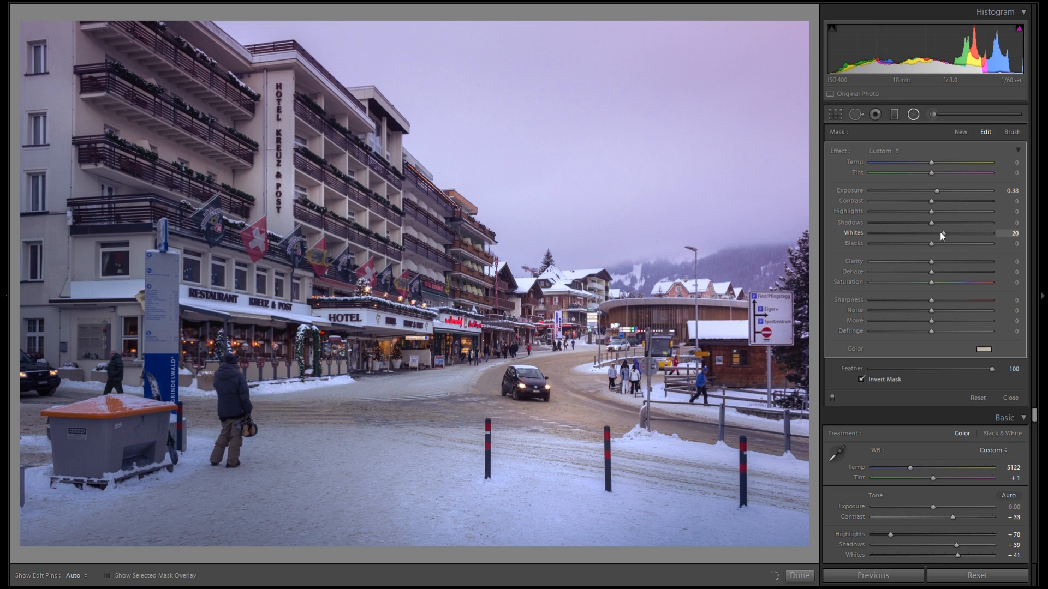
Duplicate the filter twice, placing copies on the left foreground snow and the hotel's upper floors
right_click(743, 336)
left_click(759, 340)
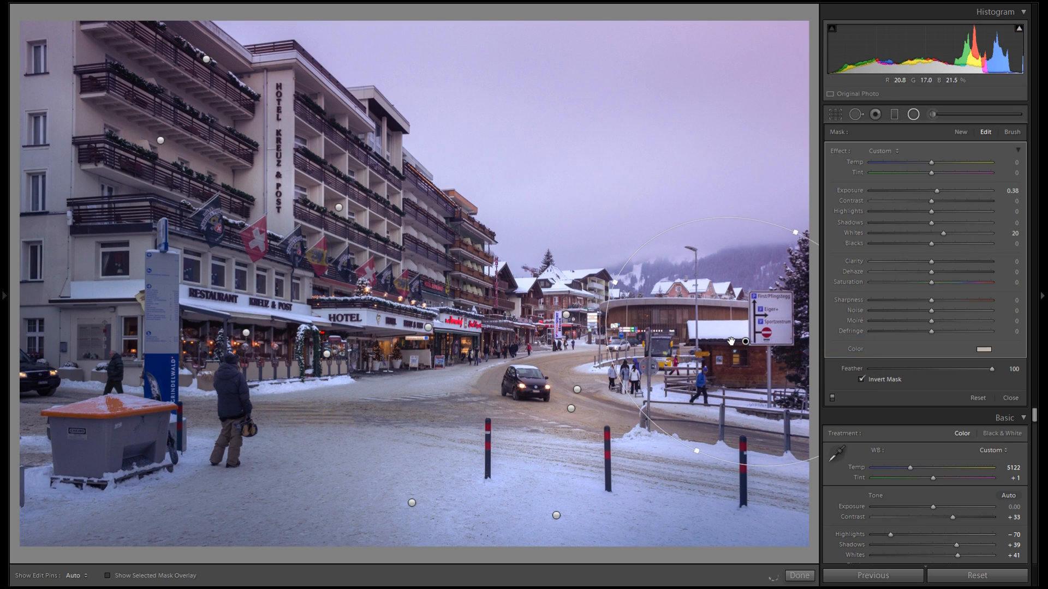
left_click_drag(734, 332, 299, 458)
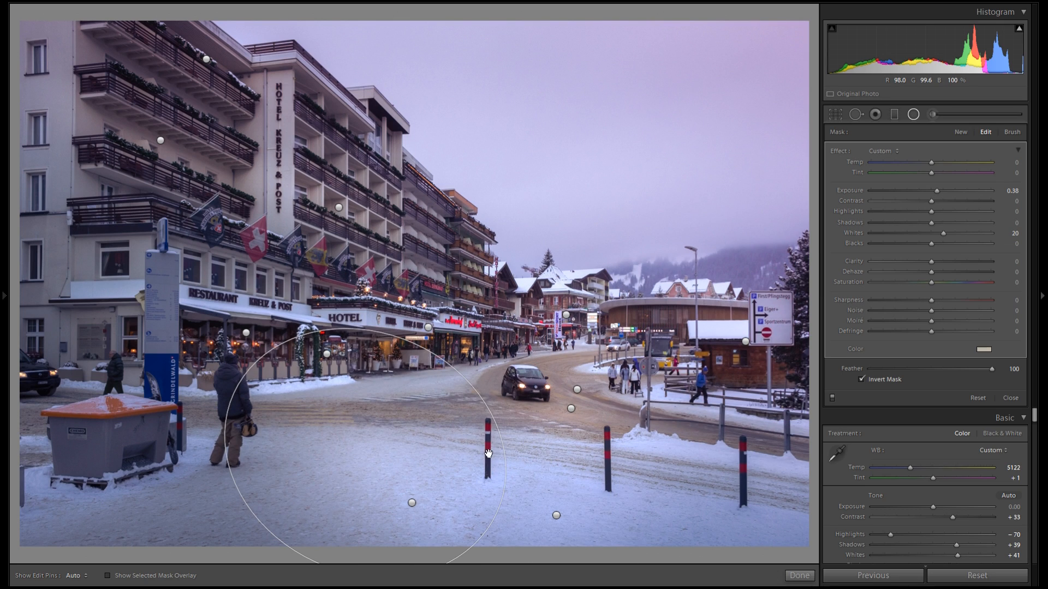
right_click(364, 452)
left_click(401, 451)
left_click_drag(365, 453, 338, 156)
left_click_drag(408, 62, 411, 55)
Add two more radial filter copies over the hotel's upper facade, enlarging one toward the sky
right_click(377, 173)
left_click(397, 180)
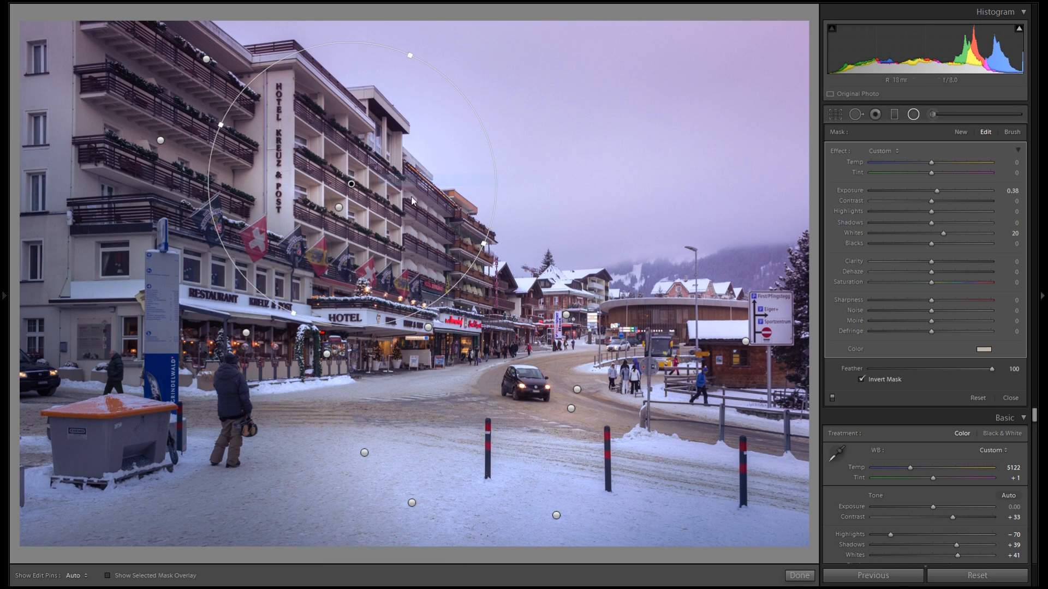
left_click_drag(423, 206, 251, 162)
right_click(252, 162)
left_click(261, 172)
left_click_drag(239, 70, 520, 167)
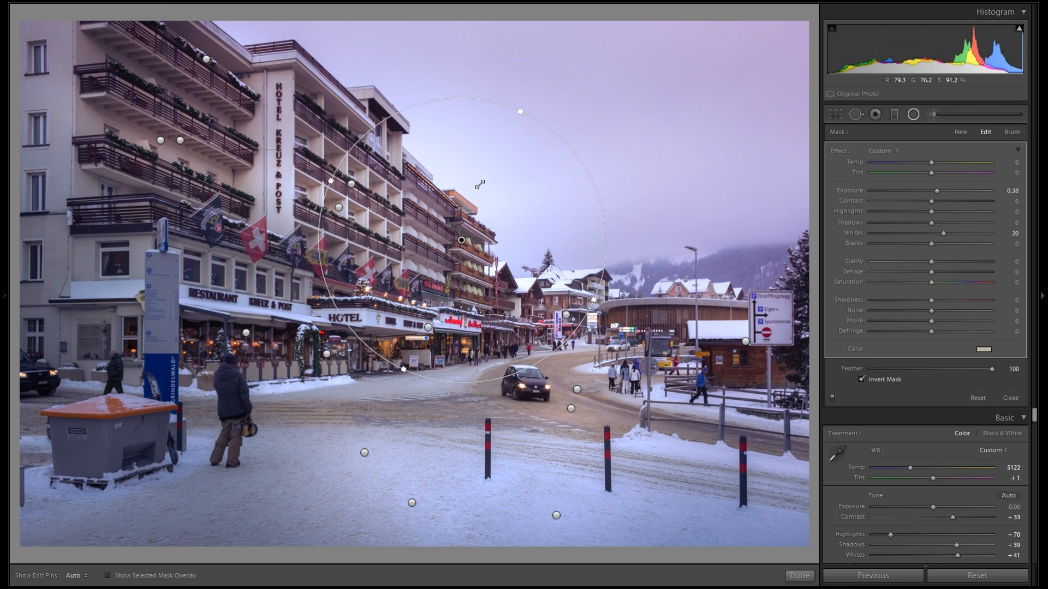
left_click_drag(479, 185, 476, 191)
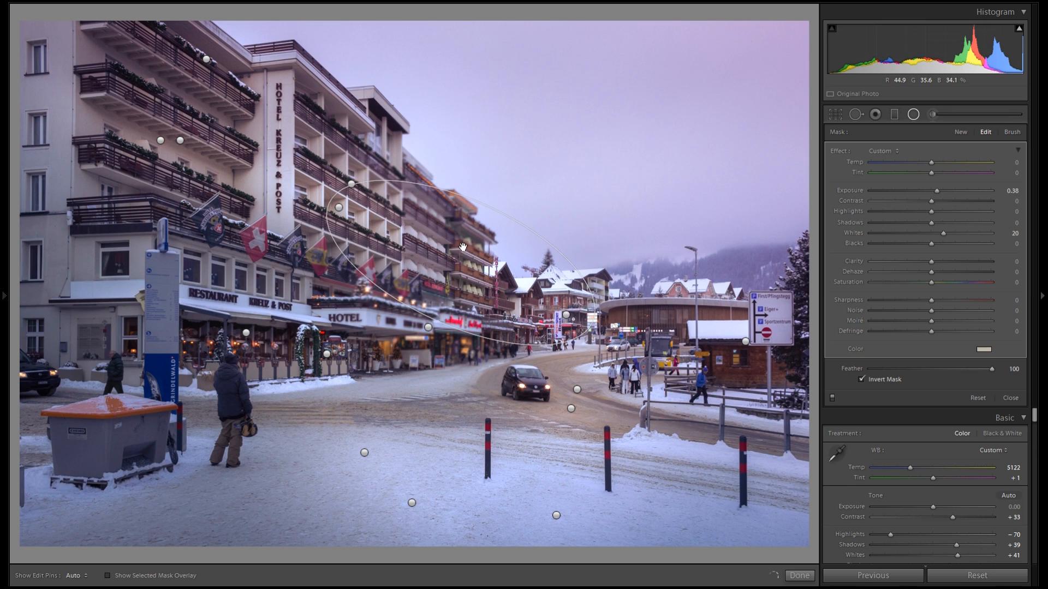
Zoom in and draw a new small radial filter between the hotel flags with Exposure 0.81
left_click_drag(336, 270, 446, 278)
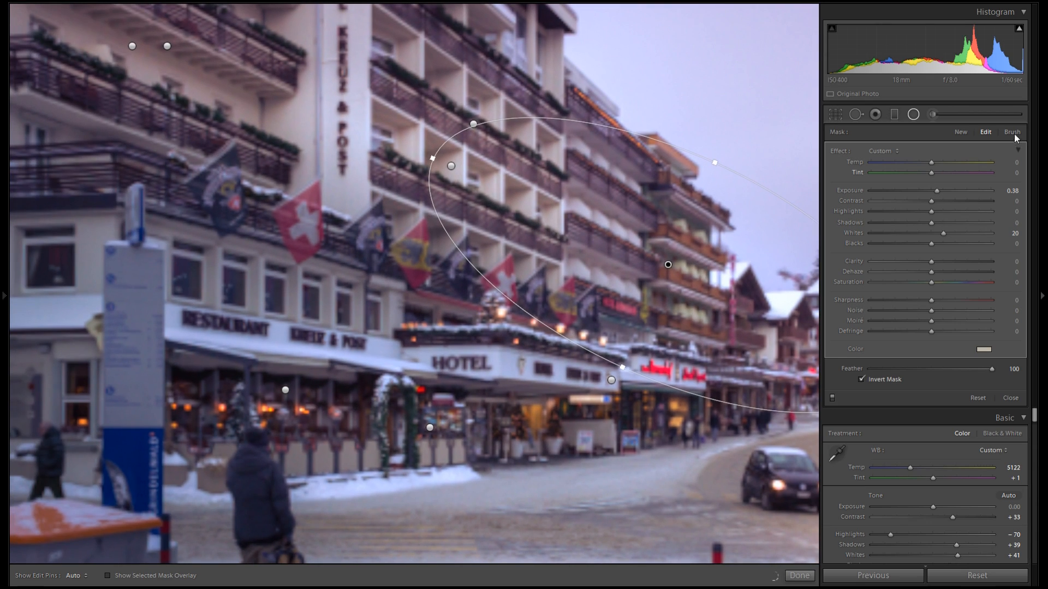
left_click(964, 134)
left_click_drag(328, 281, 338, 330)
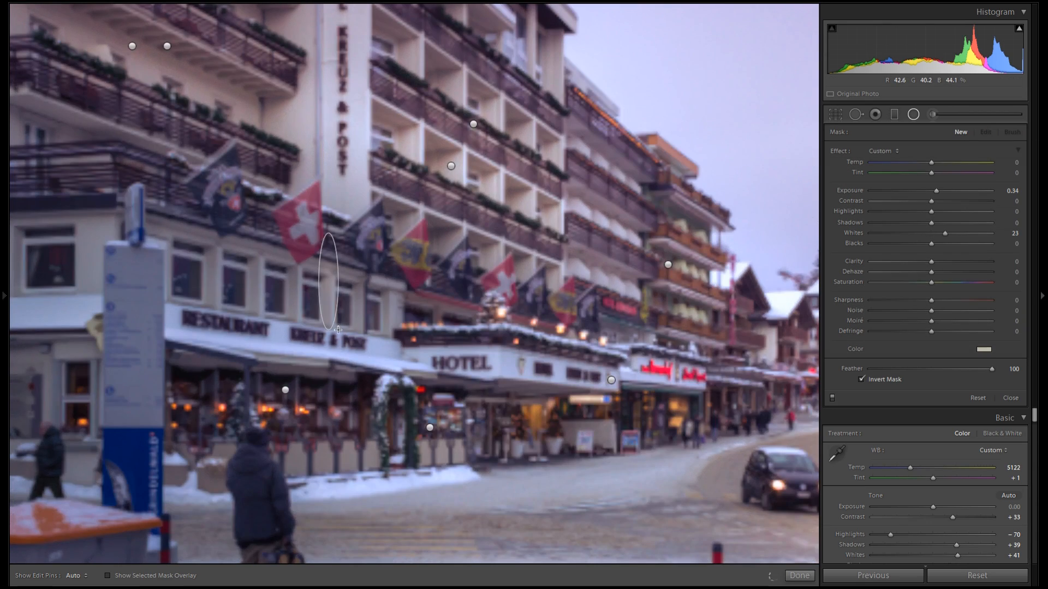
left_click(943, 191)
left_click_drag(329, 273, 327, 288)
Duplicate the small filter repeatedly along the hotel's lit windows and balconies
right_click(330, 291)
left_click(347, 298)
left_click_drag(329, 286, 256, 275)
right_click(294, 279)
left_click(314, 288)
right_click(274, 280)
left_click(291, 288)
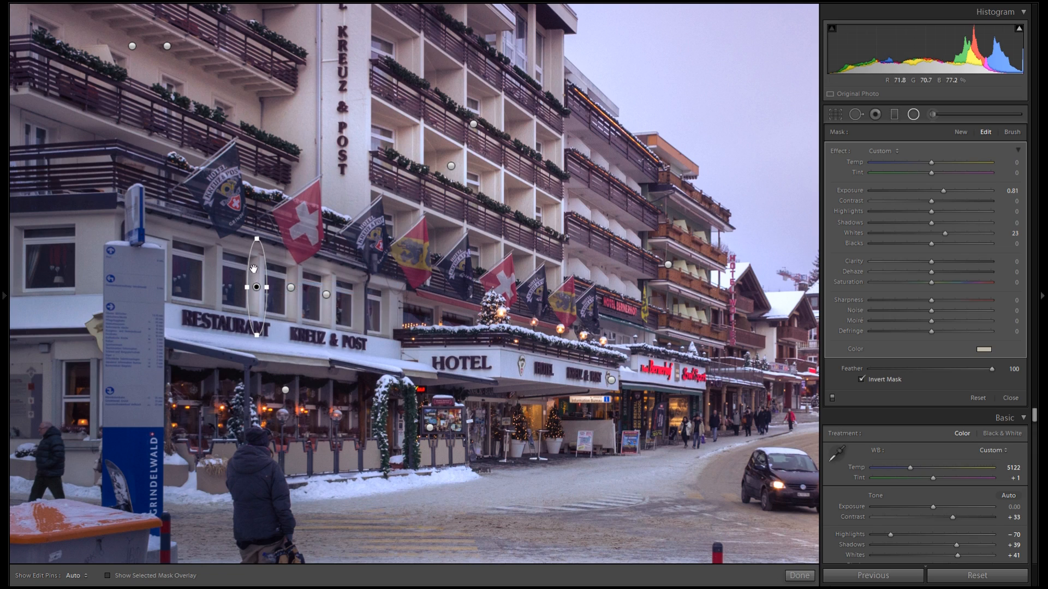
left_click_drag(368, 292, 390, 292)
right_click(395, 296)
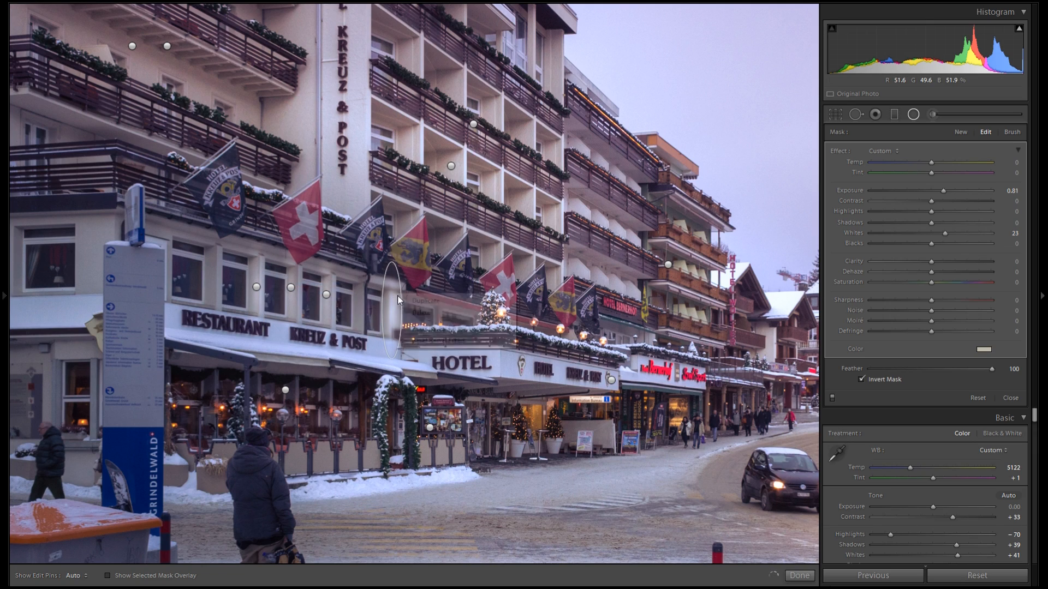
left_click(402, 304)
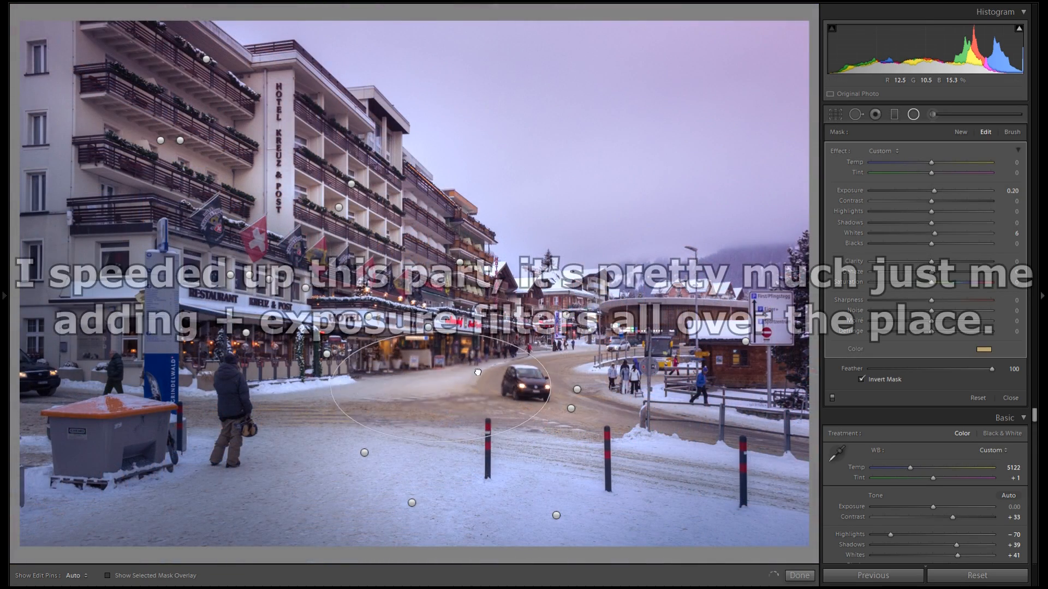
right_click(530, 358)
left_click(539, 365)
left_click_drag(539, 365, 464, 243)
Set the selected radial filter's Tint to -9, duplicate it and move the copy onto the left building's balconies
left_click_drag(931, 173, 926, 173)
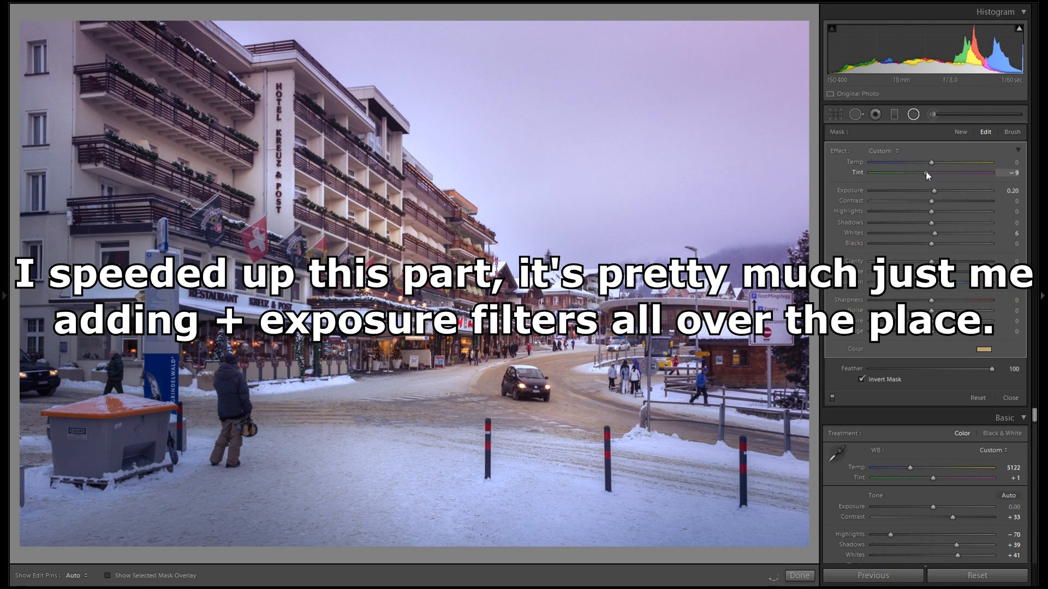
right_click(438, 226)
left_click(470, 234)
left_click_drag(471, 236, 191, 230)
Duplicate the filter again and place the copy across the left foreground road, widening it
right_click(209, 237)
left_click(246, 246)
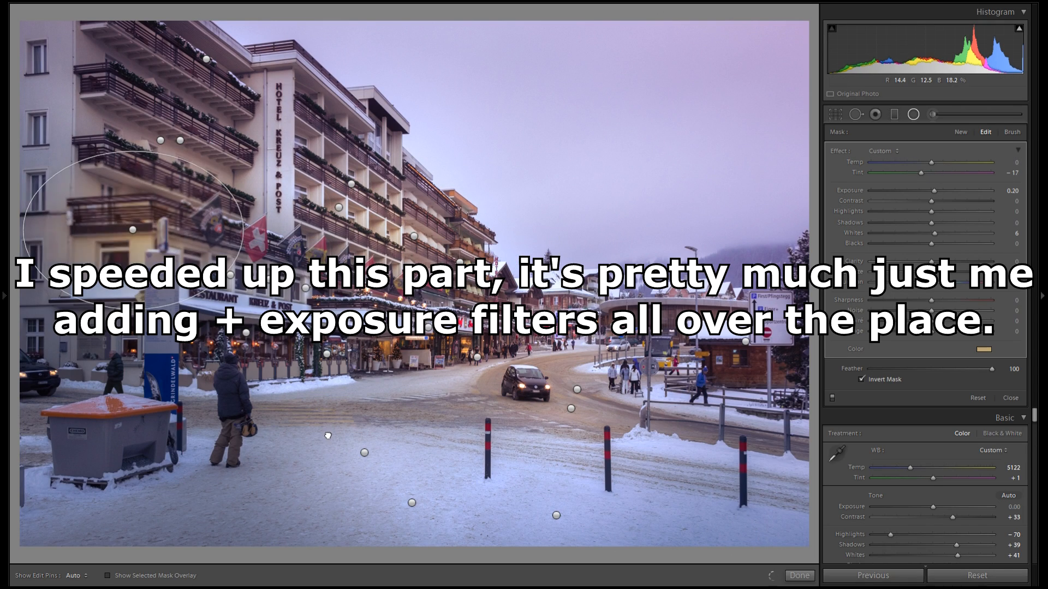
left_click_drag(247, 248, 576, 412)
left_click_drag(390, 391, 460, 388)
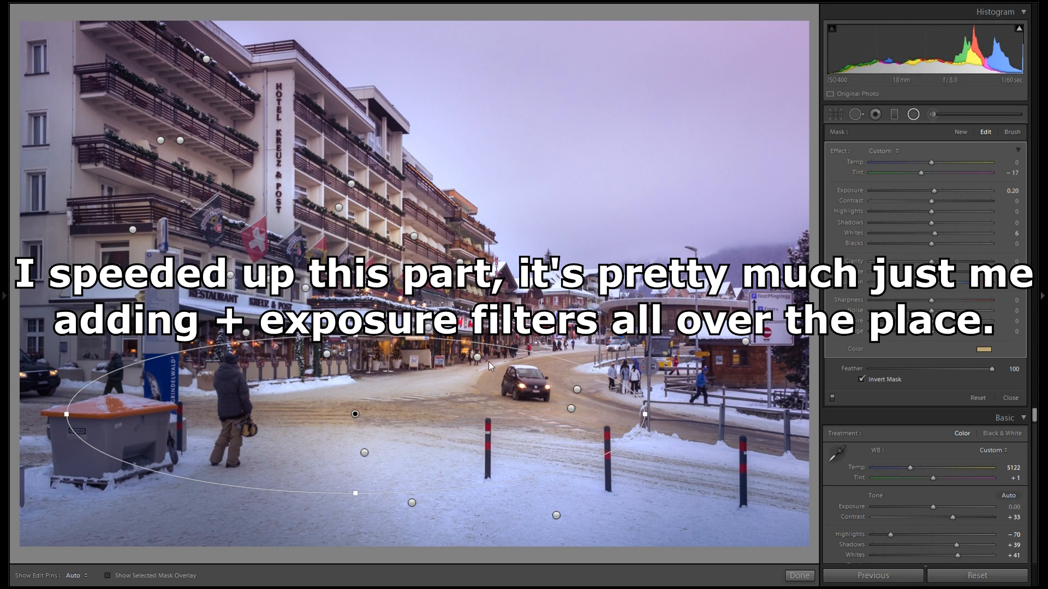
Duplicate the filter once more and reposition copies into the sky and onto the road's right side
right_click(349, 322)
left_click(382, 330)
left_click_drag(382, 330, 596, 63)
left_click_drag(577, 229, 580, 393)
left_click_drag(658, 181, 694, 85)
Start a new radial mask, resetting its effect sliders and clearing the color overlay
right_click(694, 85)
left_click(707, 118)
left_click(913, 114)
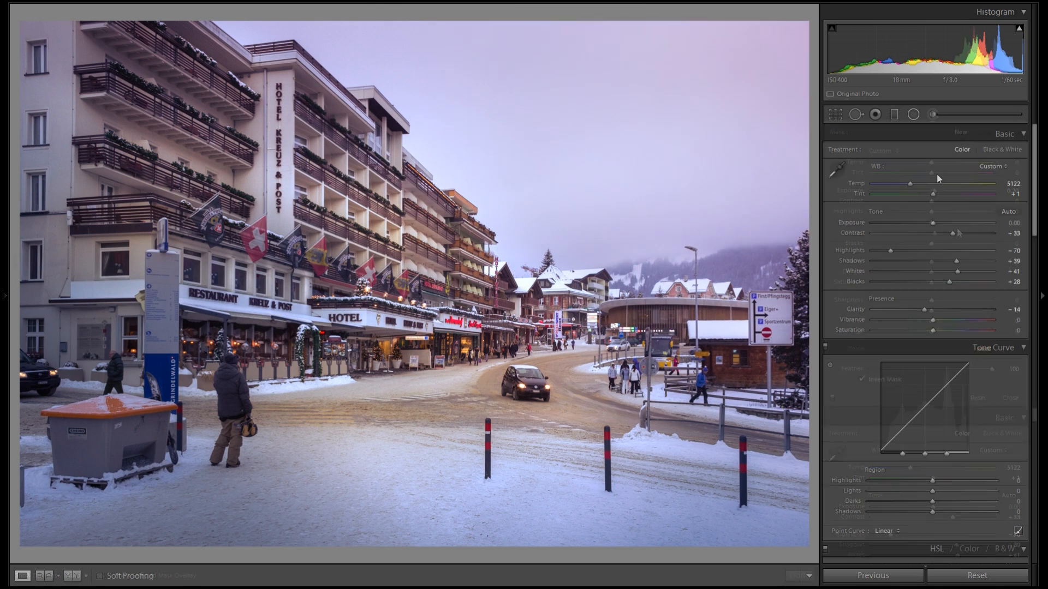
left_click(916, 113)
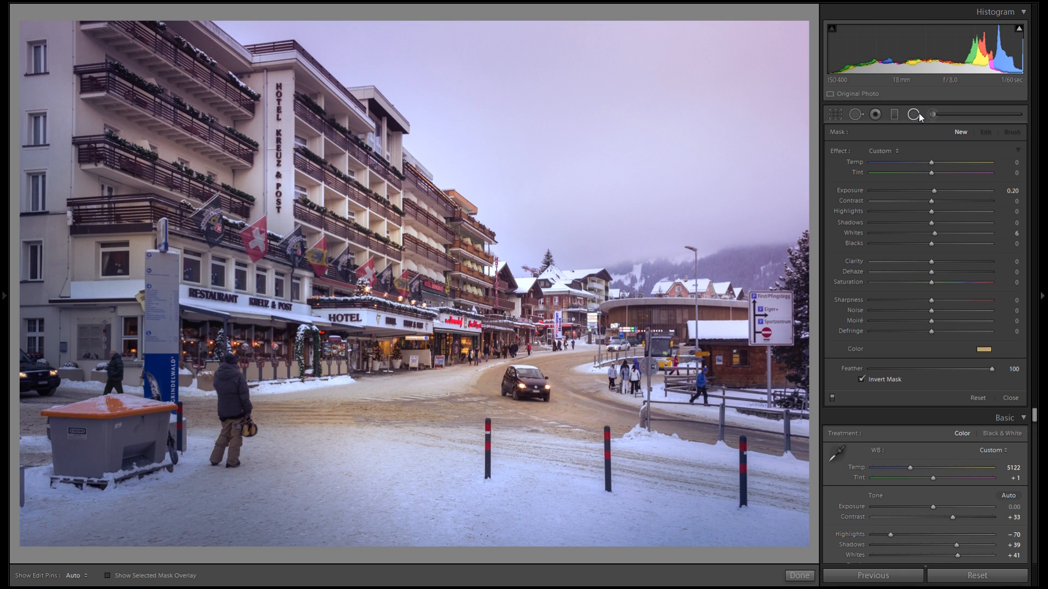
double_click(854, 233)
left_click(984, 349)
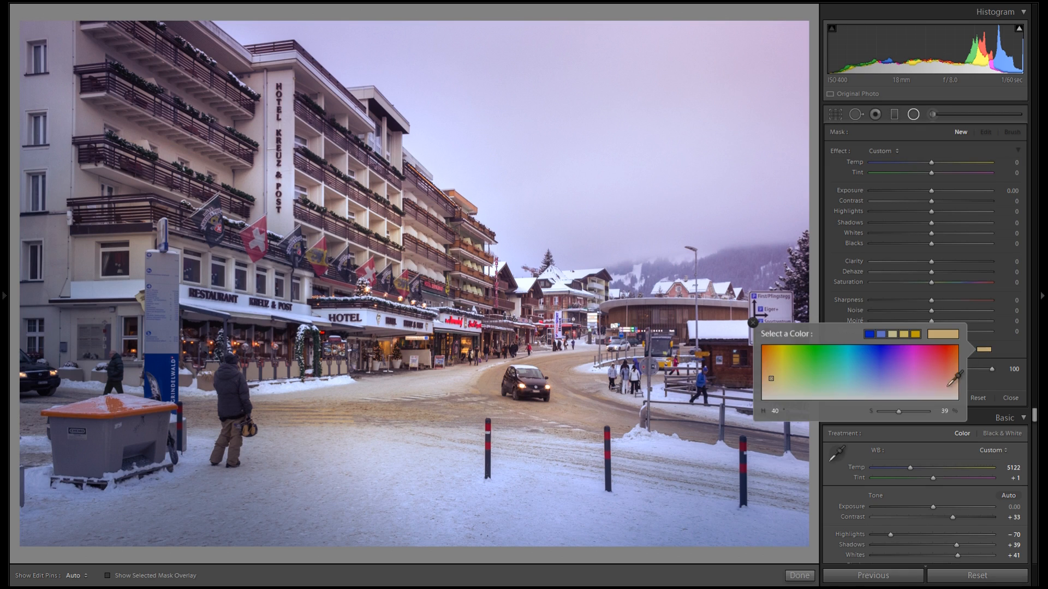
left_click(753, 322)
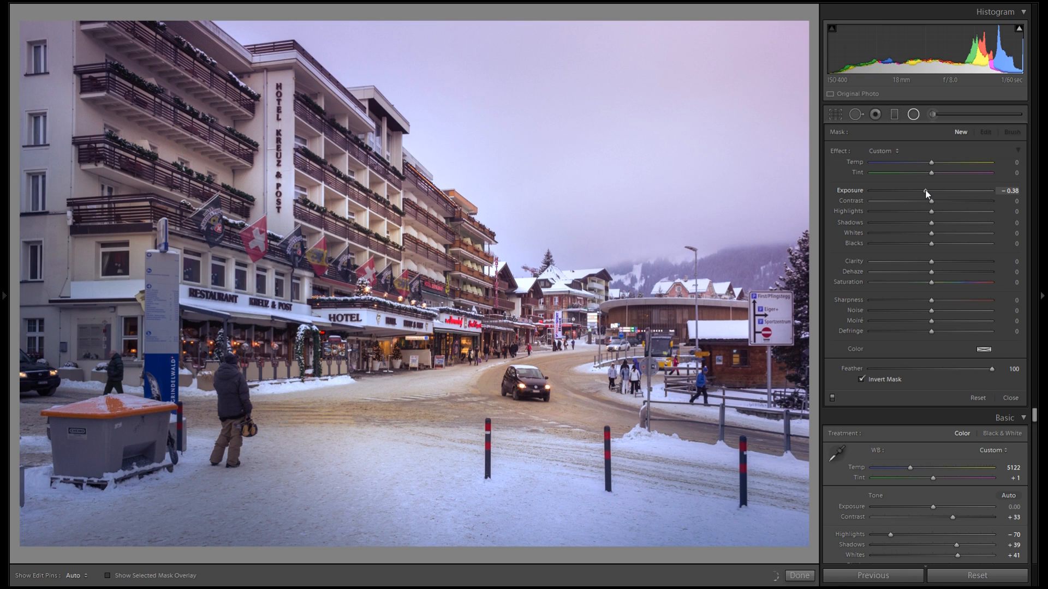
Set Blacks to -10 and draw a darkening radial filter (Exposure -0.38) over the hotel flags, then reshape it
left_click_drag(930, 243, 925, 243)
mouse_move(363, 297)
left_mouse_down()
mouse_move(398, 300)
mouse_move(430, 285)
mouse_move(385, 199)
left_mouse_up()
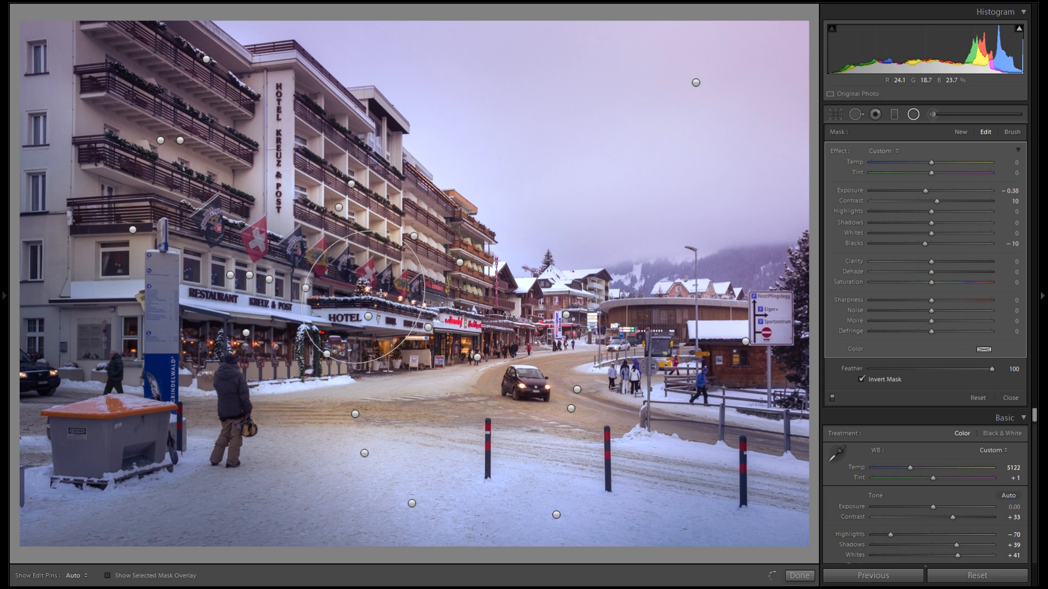
left_click_drag(447, 271, 461, 232)
Duplicate the darkening filter, move the copy up the hotel facade, and nudge its exposure
right_click(460, 234)
left_click(481, 241)
left_click_drag(418, 217, 400, 203)
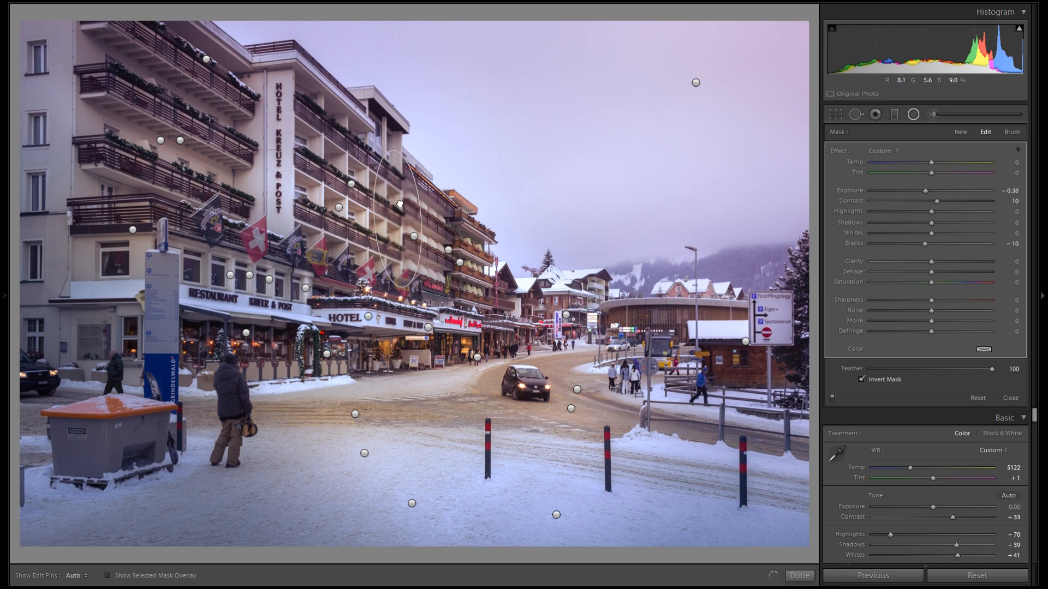
left_click_drag(919, 190, 922, 190)
Duplicate the darkening filter twice, moving a copy higher along the hotel's upper floors
right_click(409, 189)
left_click(387, 197)
right_click(413, 203)
left_click(428, 211)
left_click_drag(398, 198, 346, 174)
Duplicate it onto the vertical Hotel Kreuz & Post sign, set Exposure to -1.00 and reshape the ellipse
right_click(365, 176)
left_click(348, 175)
left_click_drag(297, 154, 220, 145)
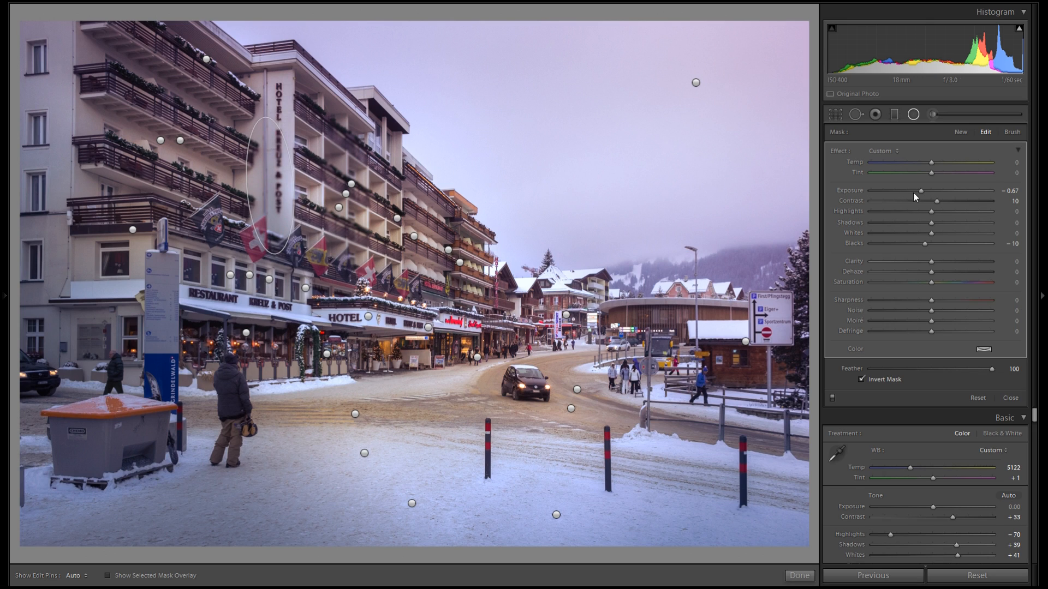
left_click_drag(922, 191, 916, 191)
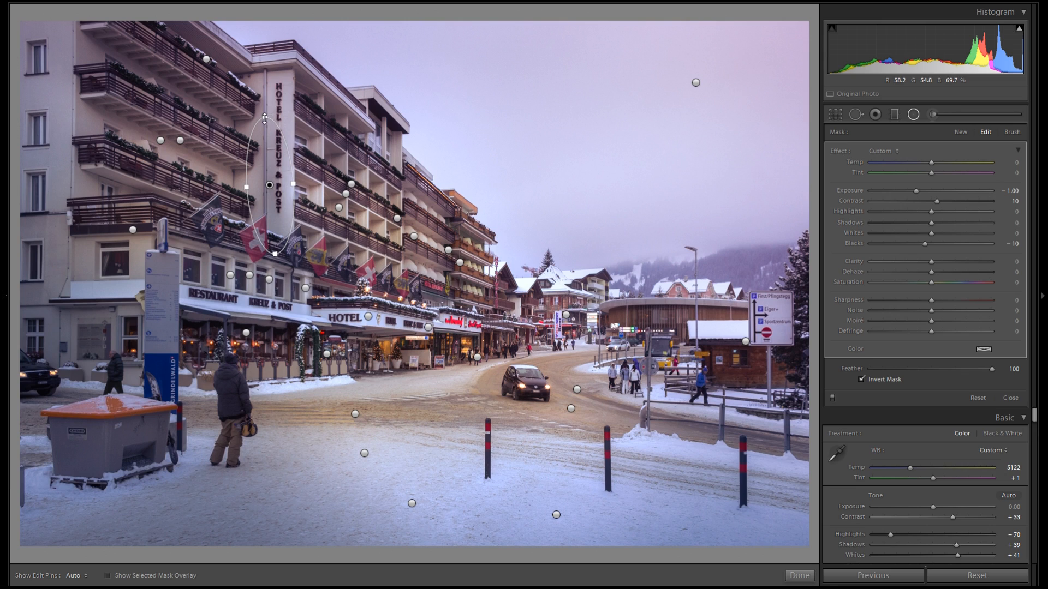
mouse_move(267, 91)
left_mouse_down()
mouse_move(266, 118)
mouse_move(269, 103)
left_mouse_up()
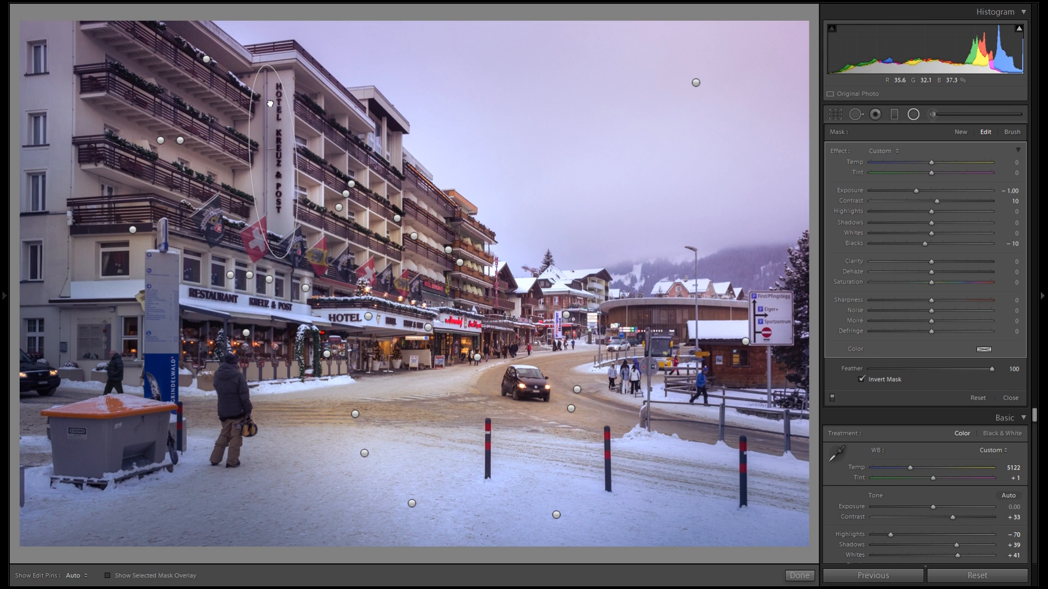
Duplicate the filter and move the copy onto the left building's edge
right_click(292, 114)
left_click(305, 123)
left_click_drag(276, 124, 89, 123)
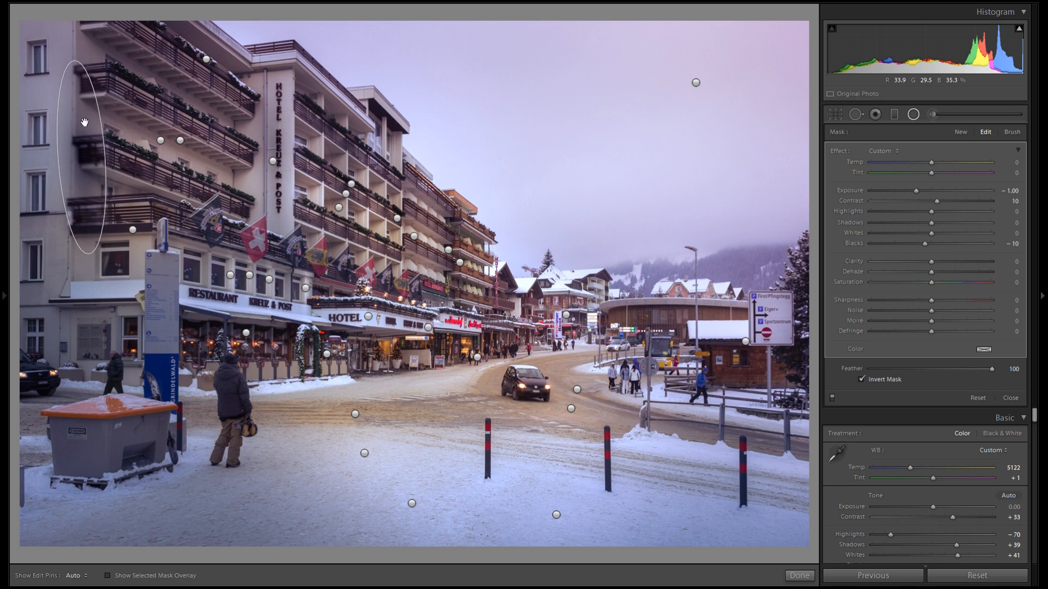
Duplicate the filter and place the copy at street level near the restaurant, resizing it
right_click(85, 122)
left_click(98, 129)
left_click_drag(99, 144, 311, 353)
left_click_drag(296, 287, 334, 383)
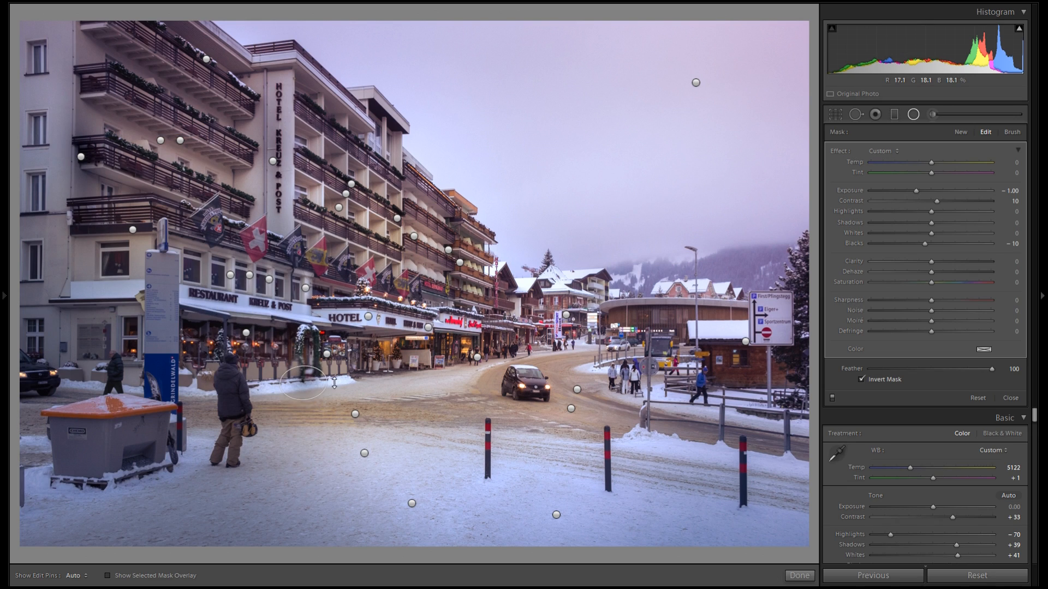
left_click_drag(399, 381, 307, 291)
Duplicate the filter twice, placing copies along the restaurant awning and the hotel entrance
right_click(378, 373)
left_click(394, 381)
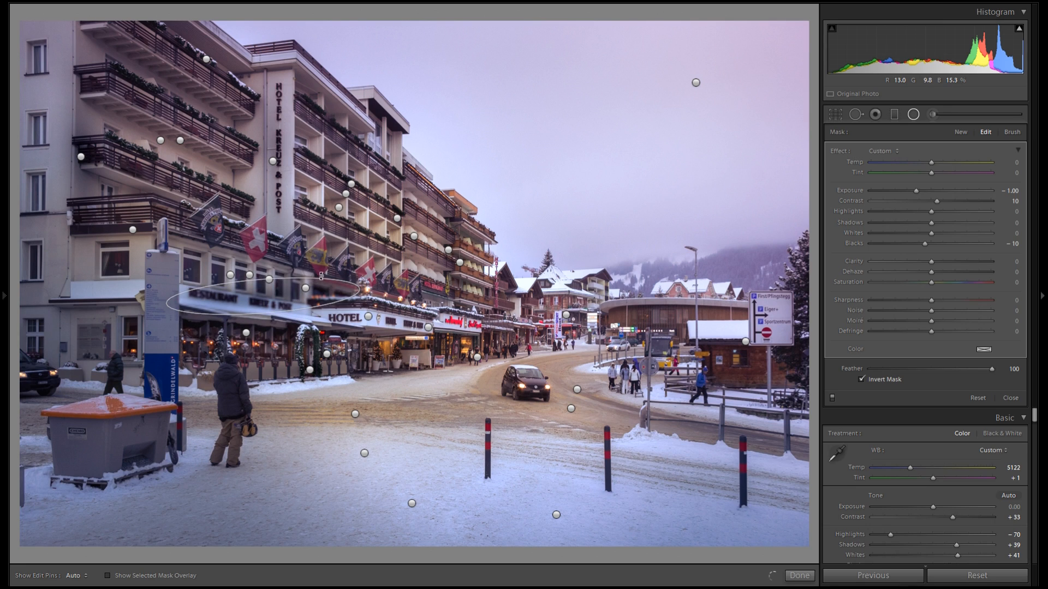
left_click_drag(364, 301, 461, 350)
right_click(338, 309)
left_click(355, 316)
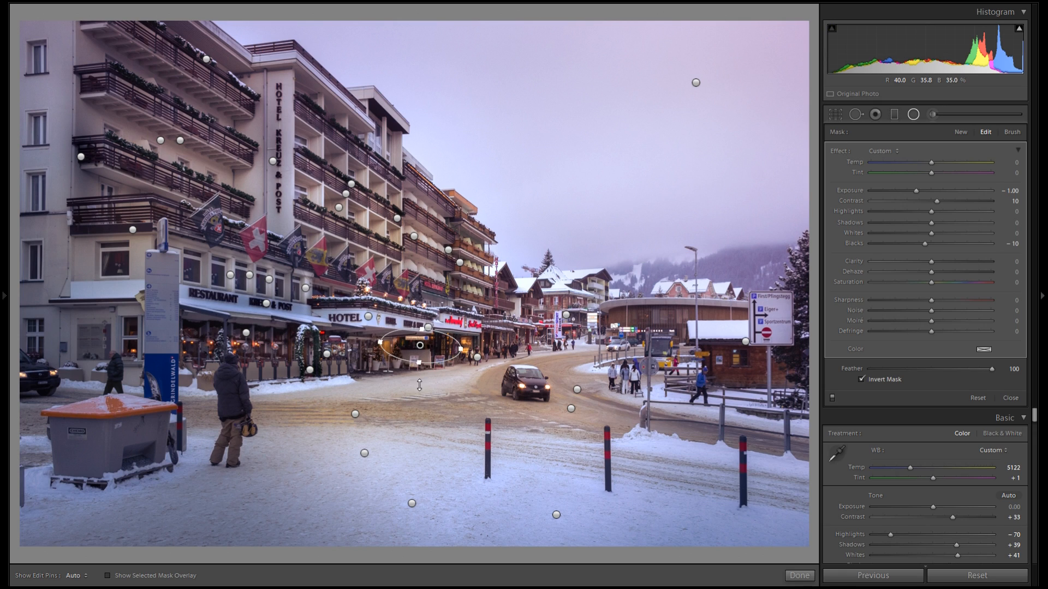
left_click_drag(418, 364, 421, 388)
Duplicate the filter, move the copy to the street's right side near the signpost, and duplicate again
right_click(424, 348)
left_click(437, 356)
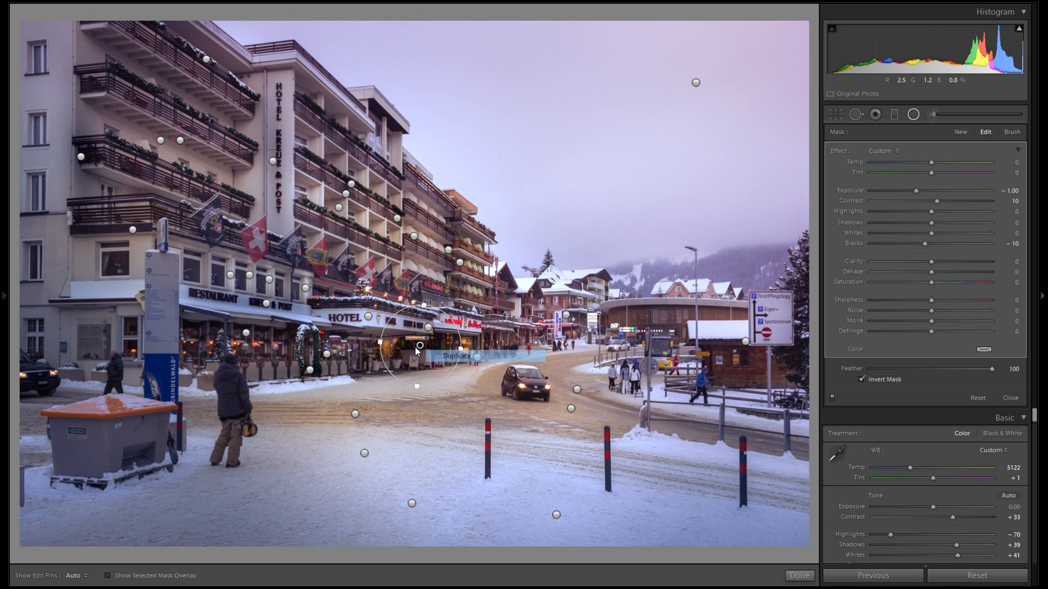
left_click_drag(431, 345, 631, 315)
right_click(652, 319)
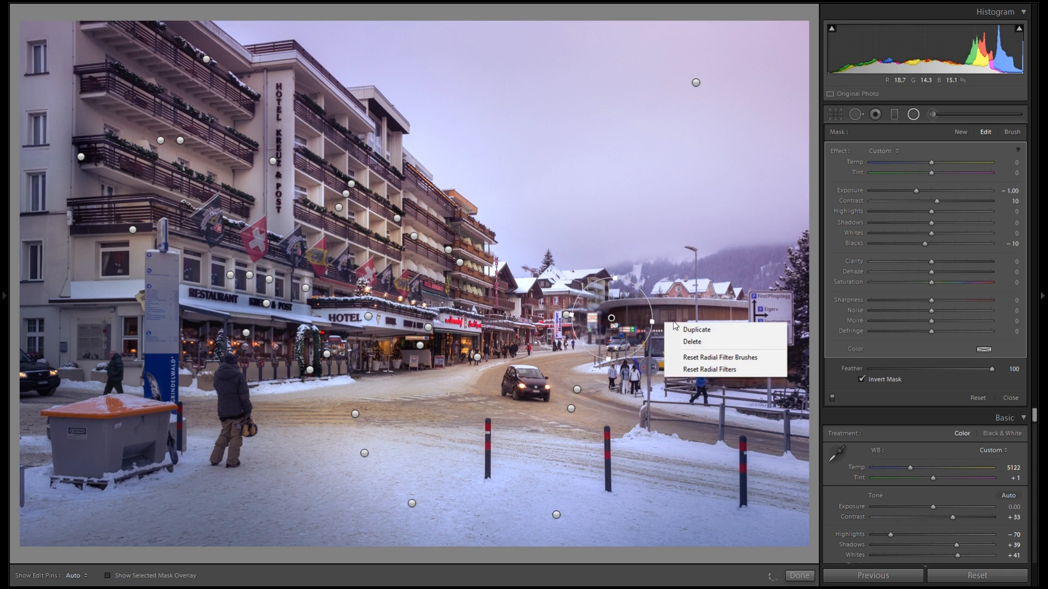
left_click(690, 330)
Position and resize the copies around the signpost and the right edge of the street
right_click(545, 331)
left_click_drag(621, 317, 718, 366)
left_click(592, 340)
left_click_drag(784, 371, 805, 375)
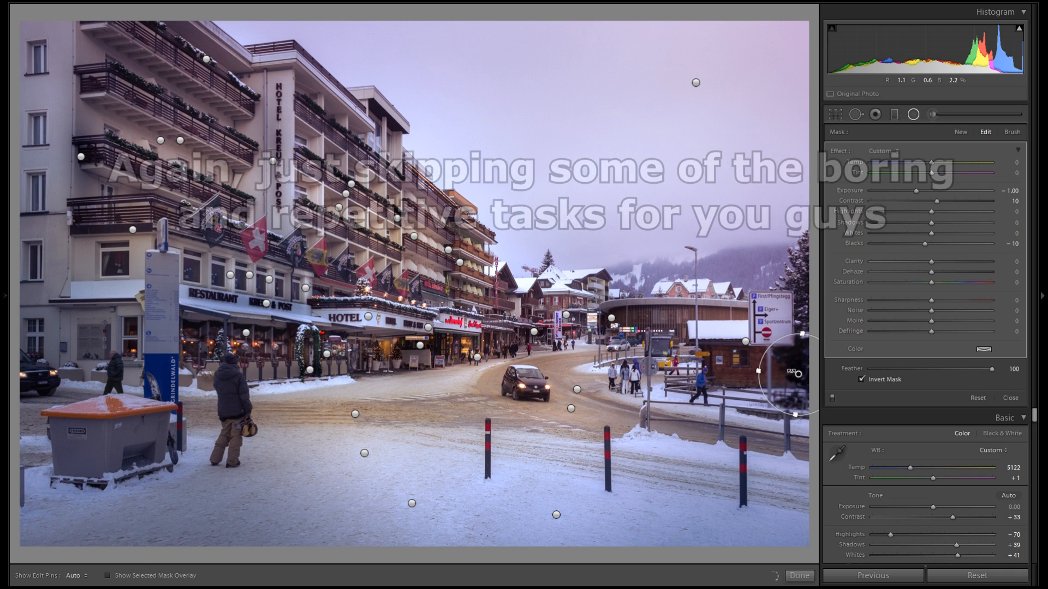
Move a darkening filter onto the foreground pedestrian and finish editing the radial filters
left_click_drag(509, 392, 249, 454)
left_click_drag(243, 387, 235, 396)
double_click(235, 396)
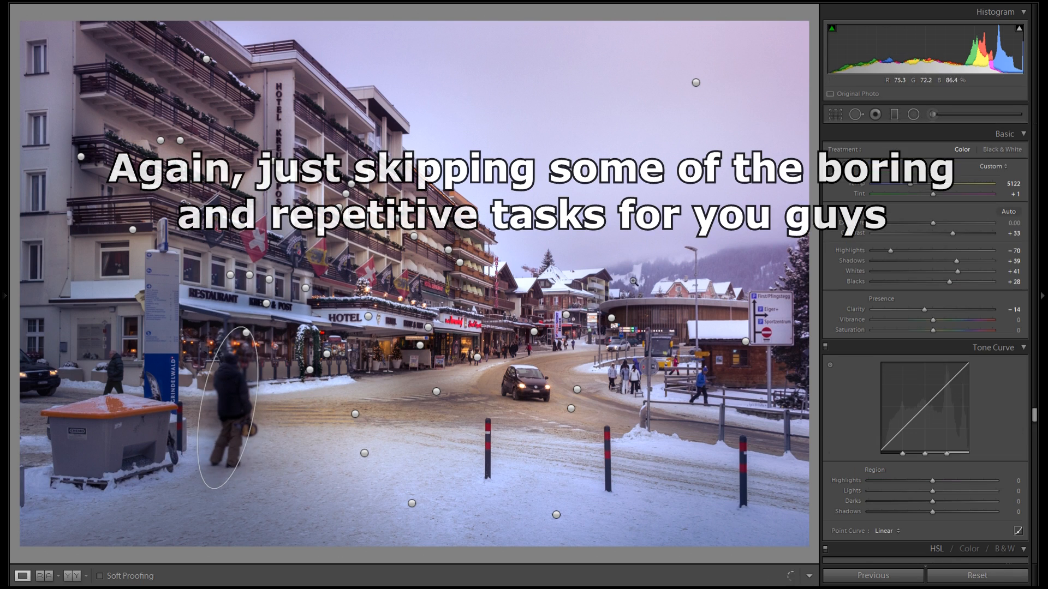
Reopen the radial filters and toggle them off and on to compare before and after
left_click(920, 116)
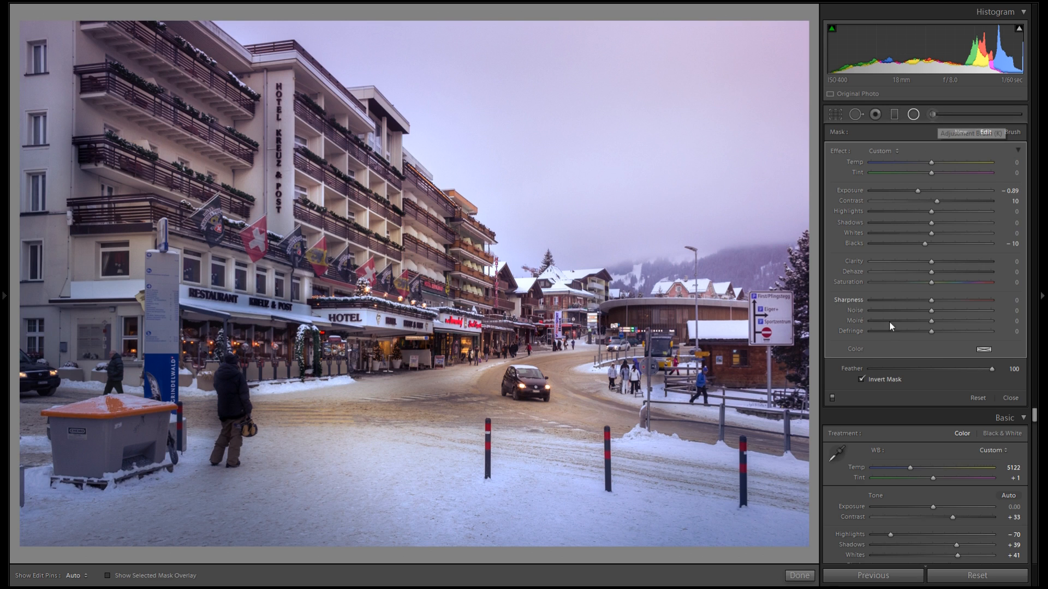
left_click(832, 396)
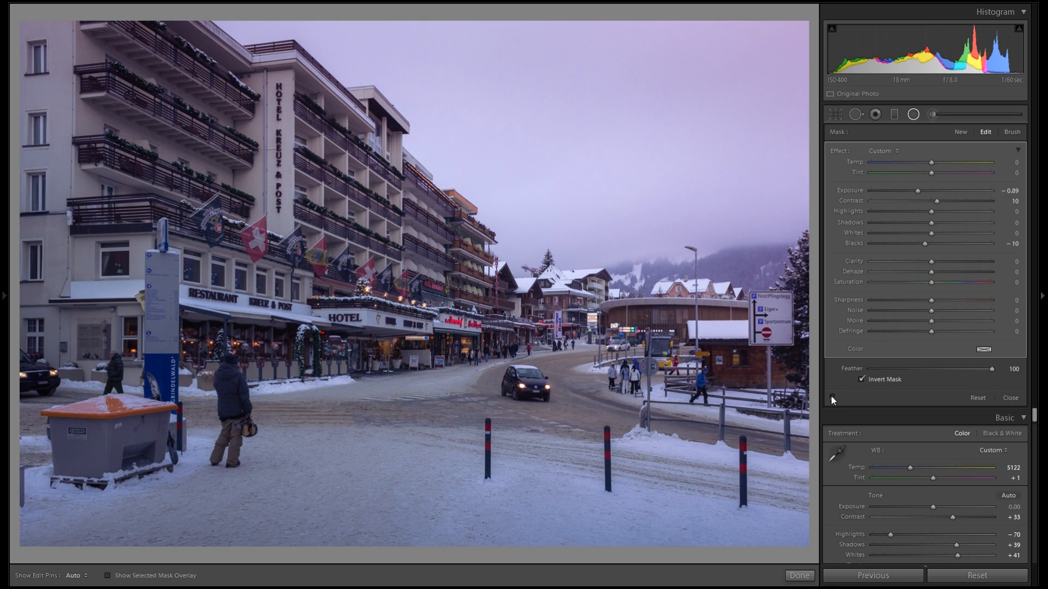
left_click(832, 397)
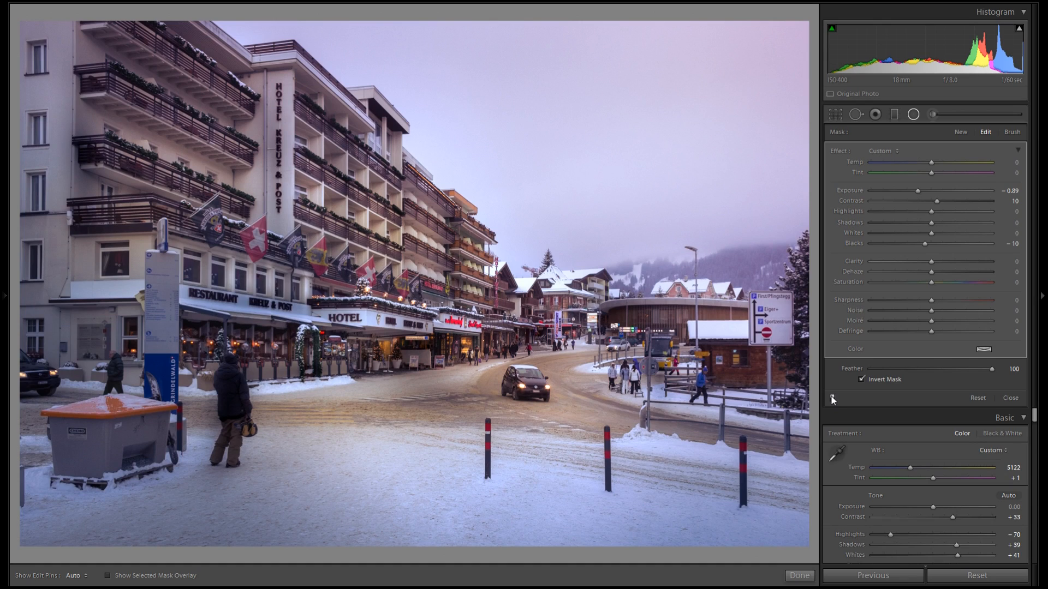
left_click(832, 396)
left_click(832, 397)
Select the foreground road filter and lower the saturation of its color overlay
mouse_move(353, 414)
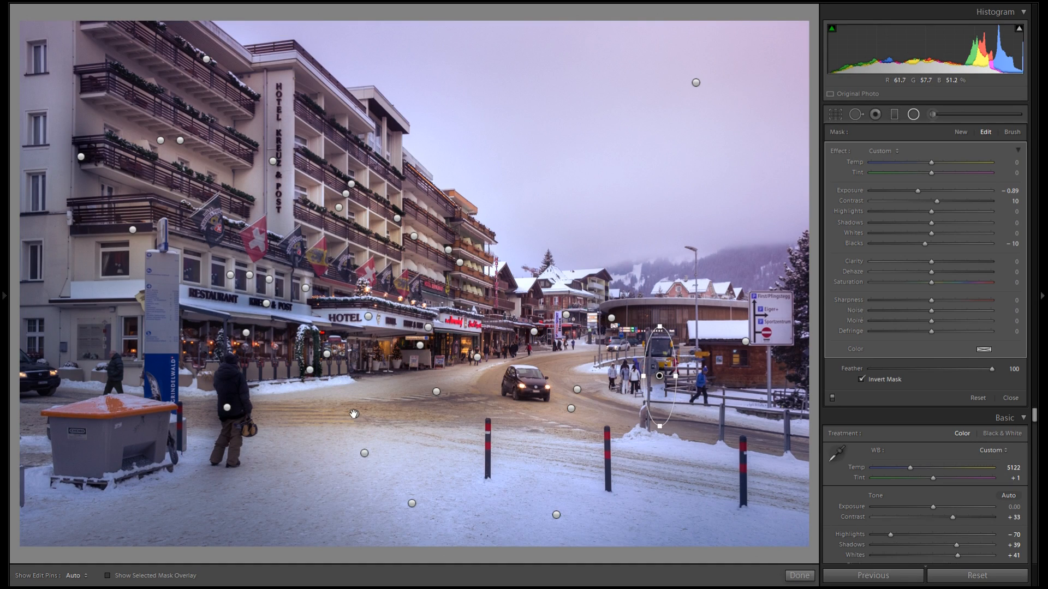
left_click(982, 348)
left_click_drag(884, 411, 882, 410)
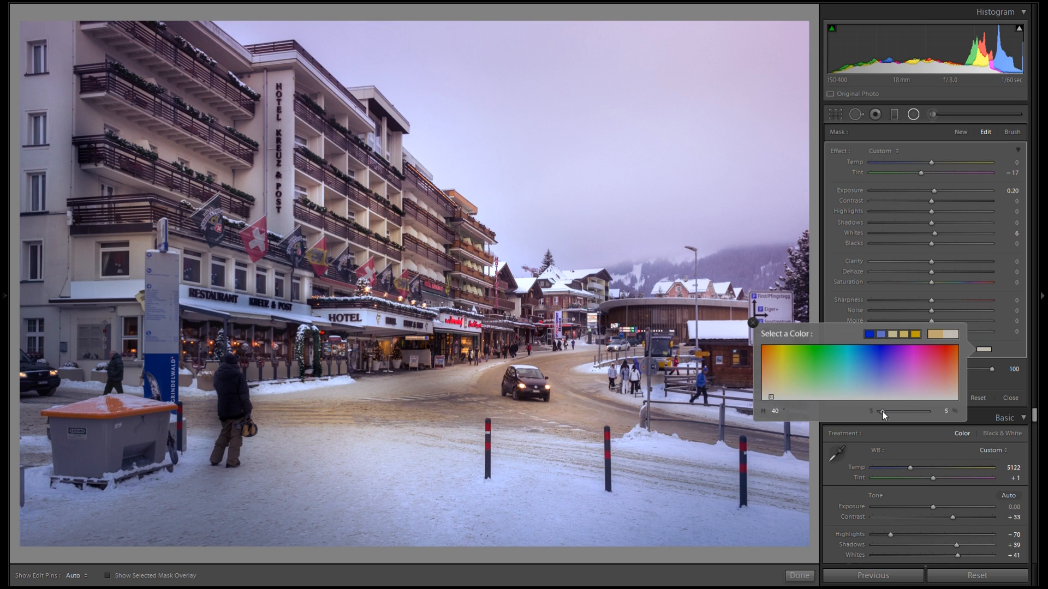
left_click(752, 323)
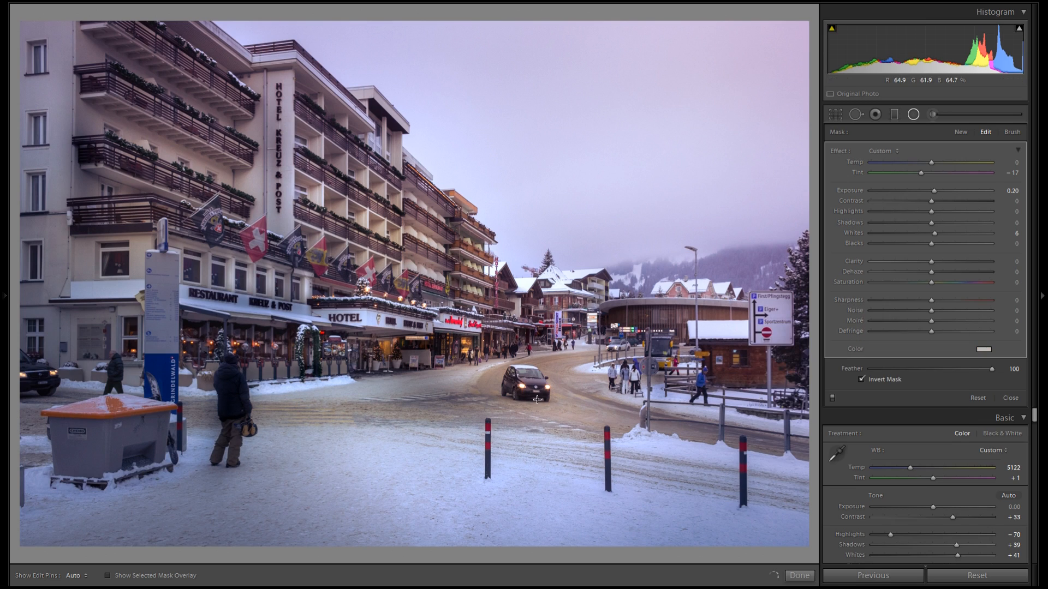
Inspect the color overlay of the right road filter, then close the radial filter tool
mouse_move(539, 390)
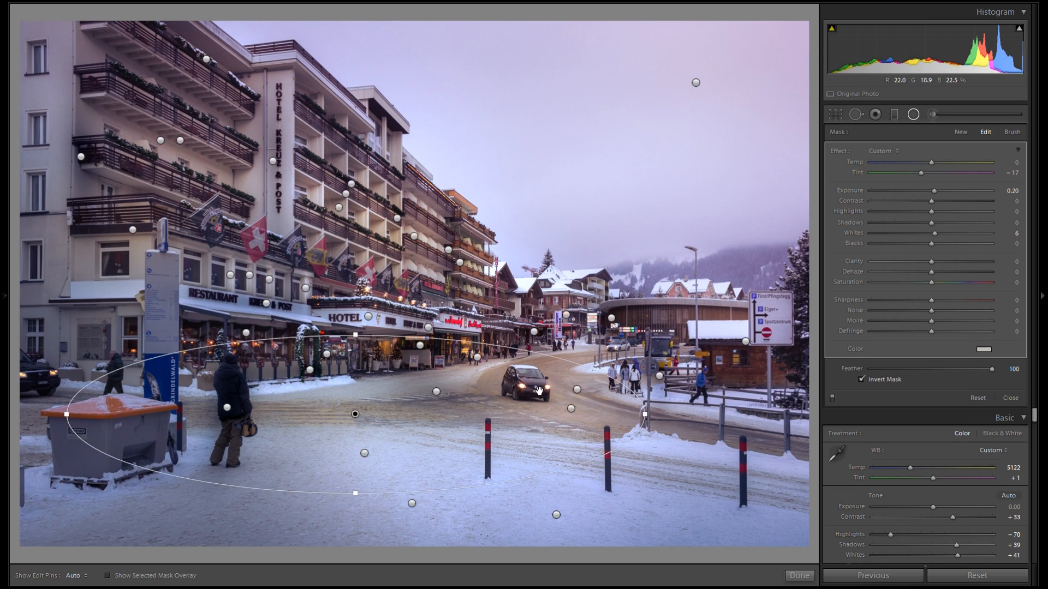
left_click(577, 389)
left_click(983, 349)
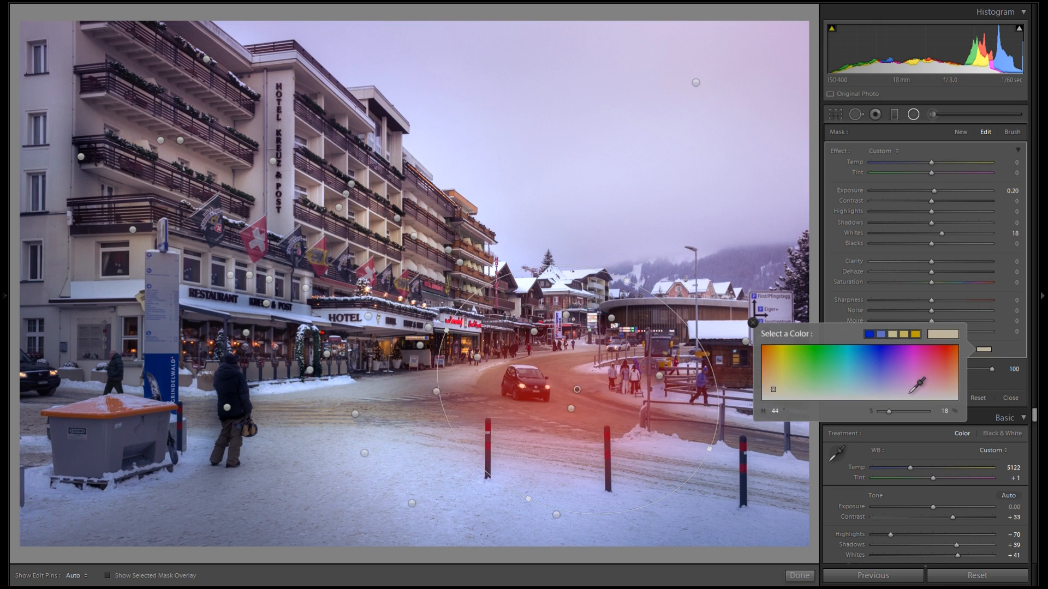
left_click(753, 323)
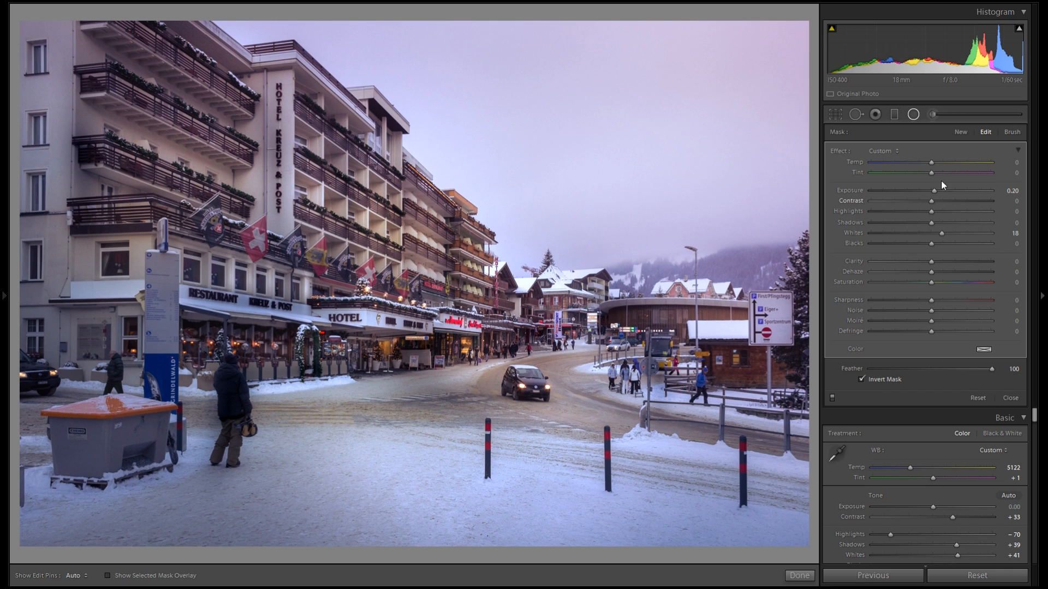
left_click(914, 116)
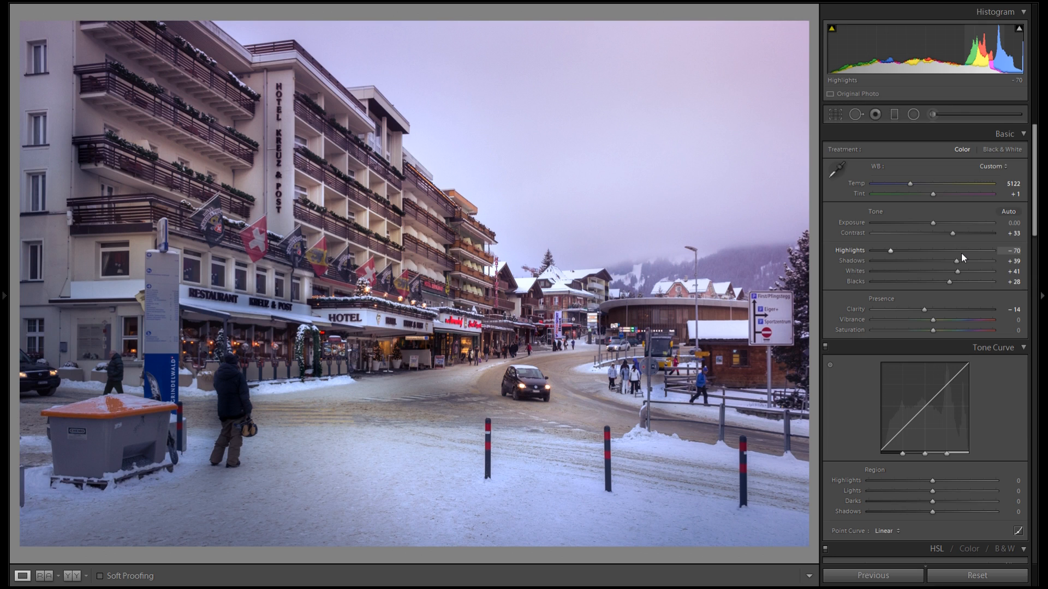
Set Vibrance to +24
mouse_move(934, 319)
left_mouse_down()
mouse_move(950, 322)
mouse_move(941, 320)
left_mouse_up()
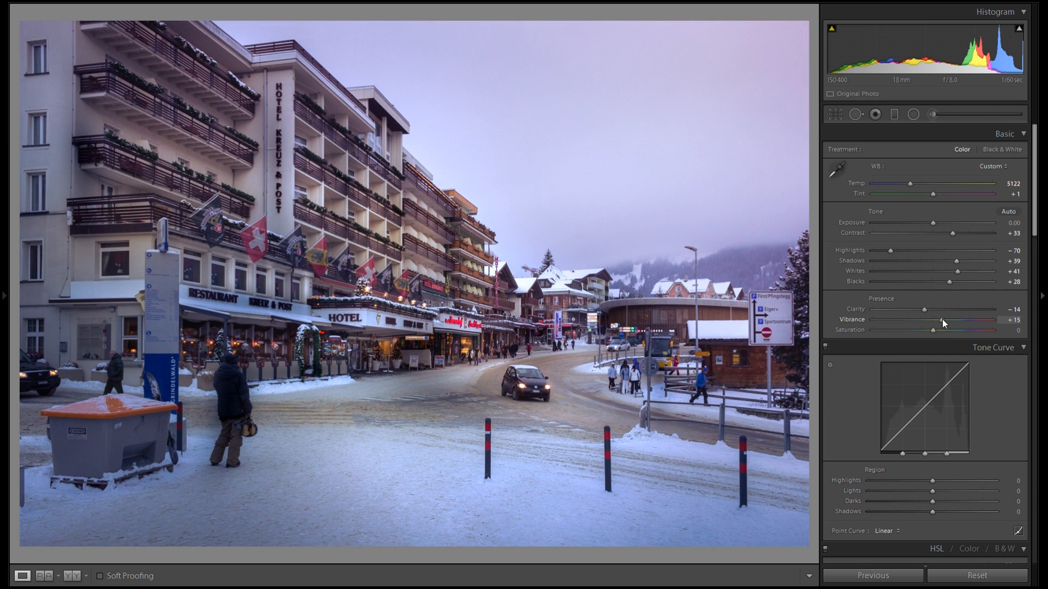
mouse_move(938, 329)
left_mouse_down()
mouse_move(955, 337)
mouse_move(934, 333)
mouse_move(948, 321)
left_mouse_up()
Set the Tone Curve's Shadows region to -16
scroll(1019, 352, "down", 2)
scroll(1016, 358, "down", 3)
scroll(1016, 358, "up", 5)
scroll(978, 268, "down", 2)
scroll(978, 268, "up", 2)
scroll(955, 349, "down", 2)
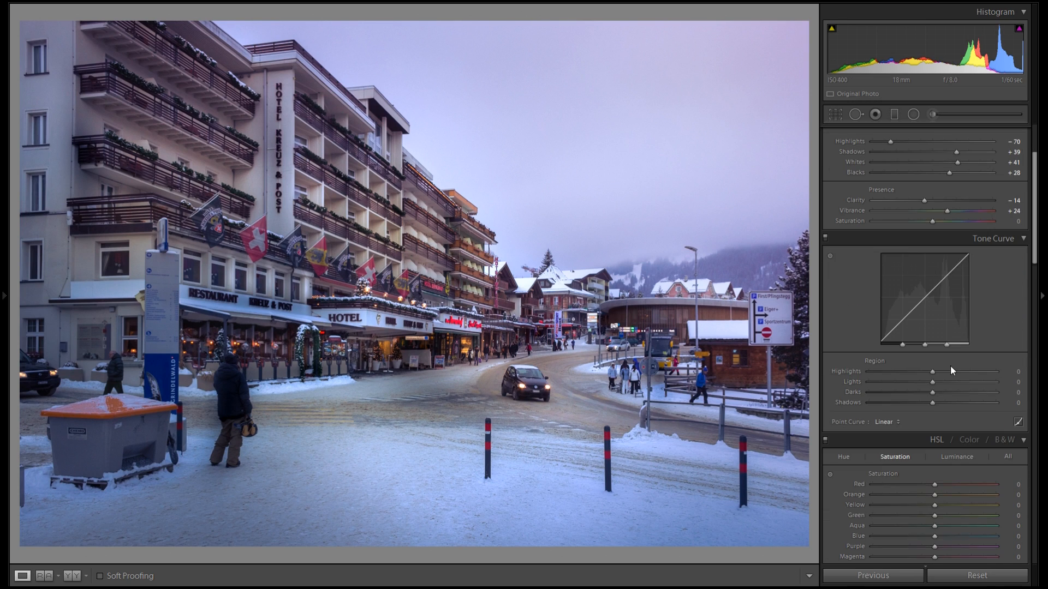
left_click_drag(927, 403, 914, 404)
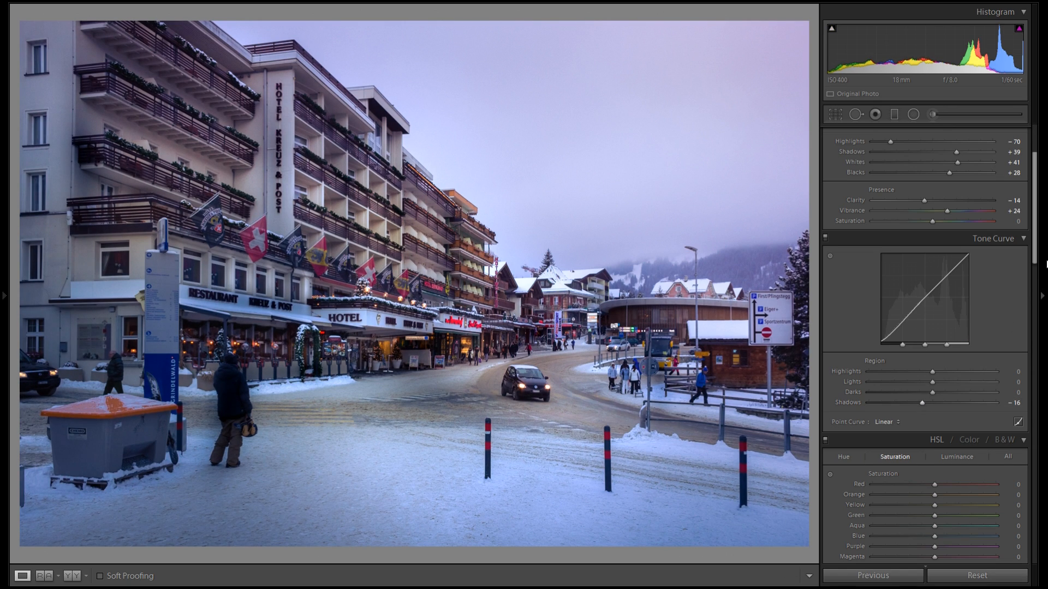
Open the left panel and browse through the History list
left_click_drag(1034, 239, 1046, 166)
left_click(9, 244)
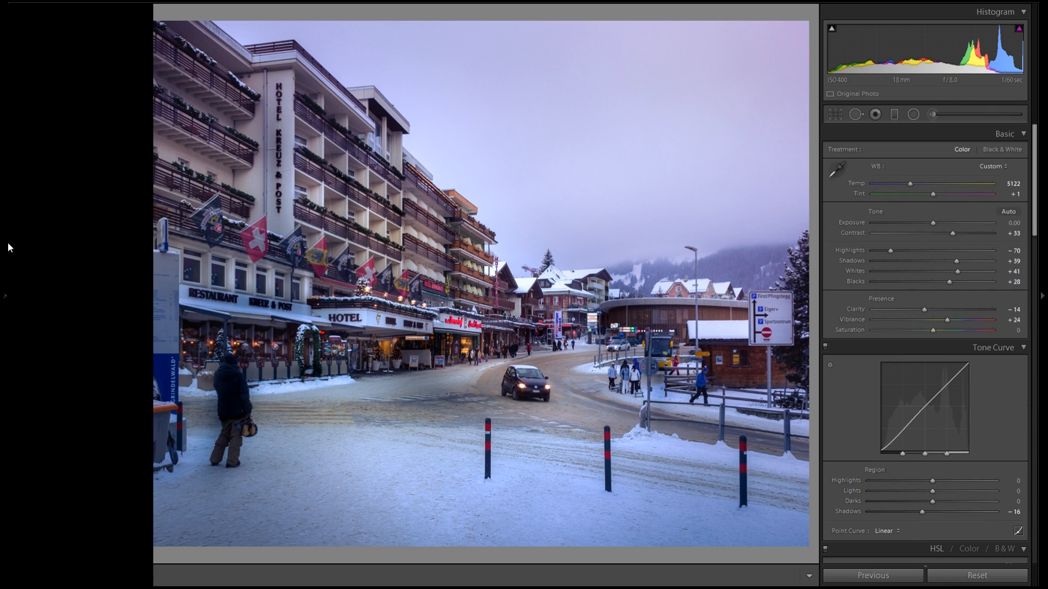
scroll(101, 319, "down", 15)
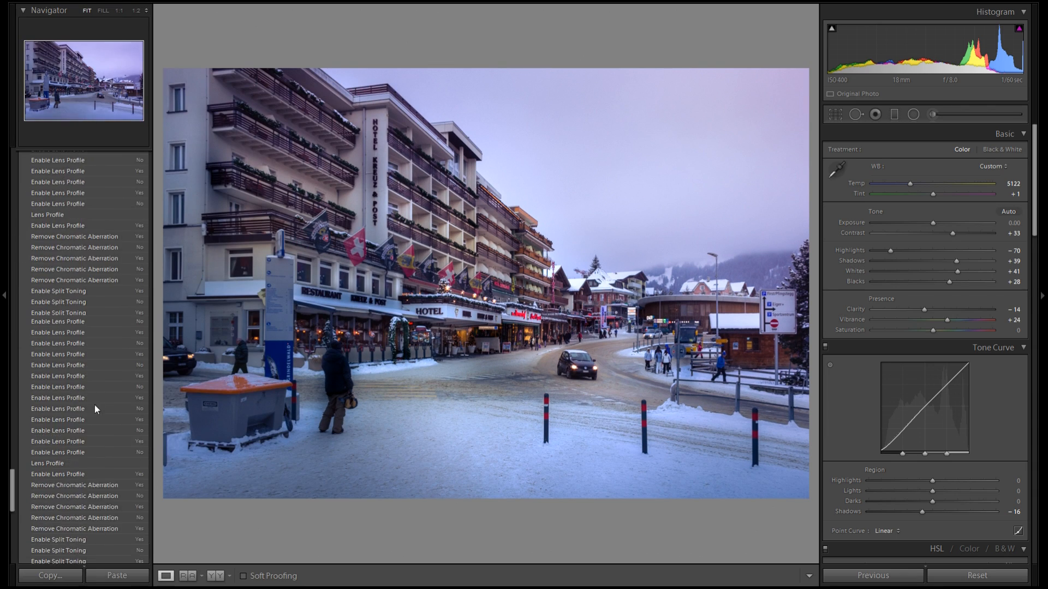
Step back through earlier History states, from the original import onward, to compare previous versions of the edit
left_click(100, 537)
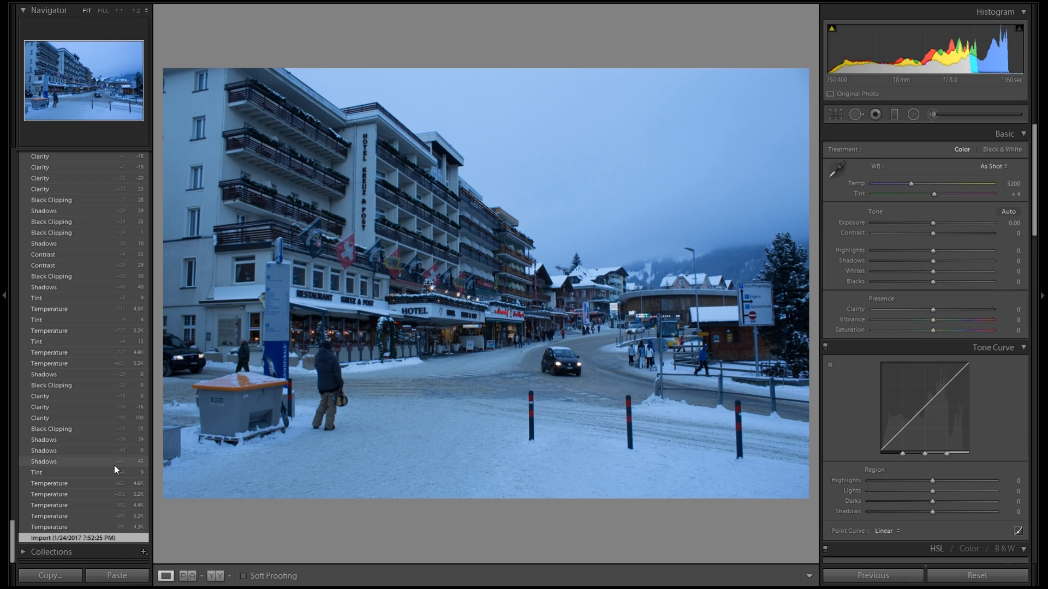
scroll(132, 459, "up", 5)
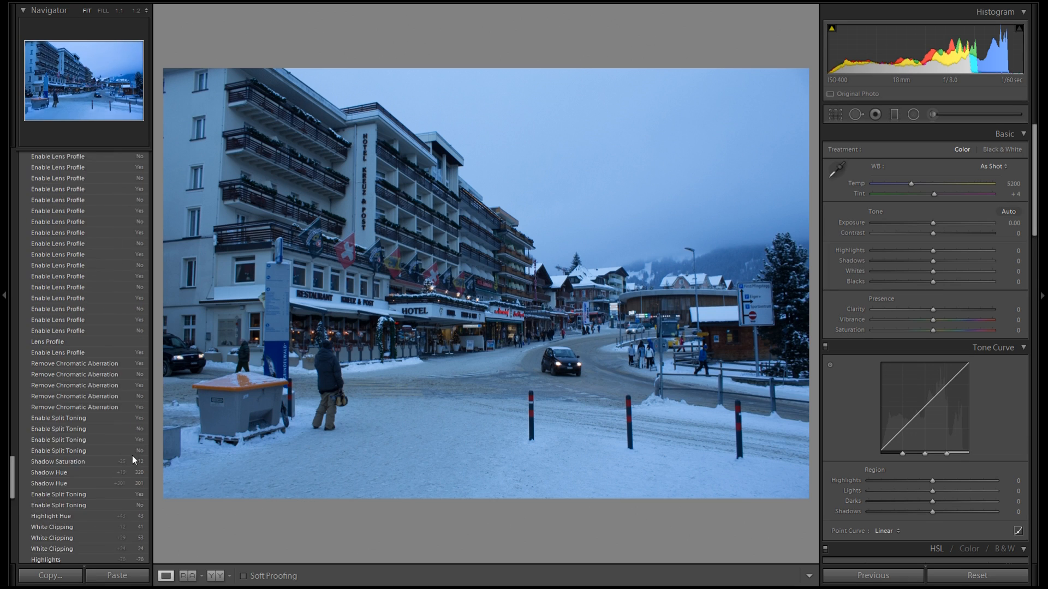
scroll(132, 457, "up", 8)
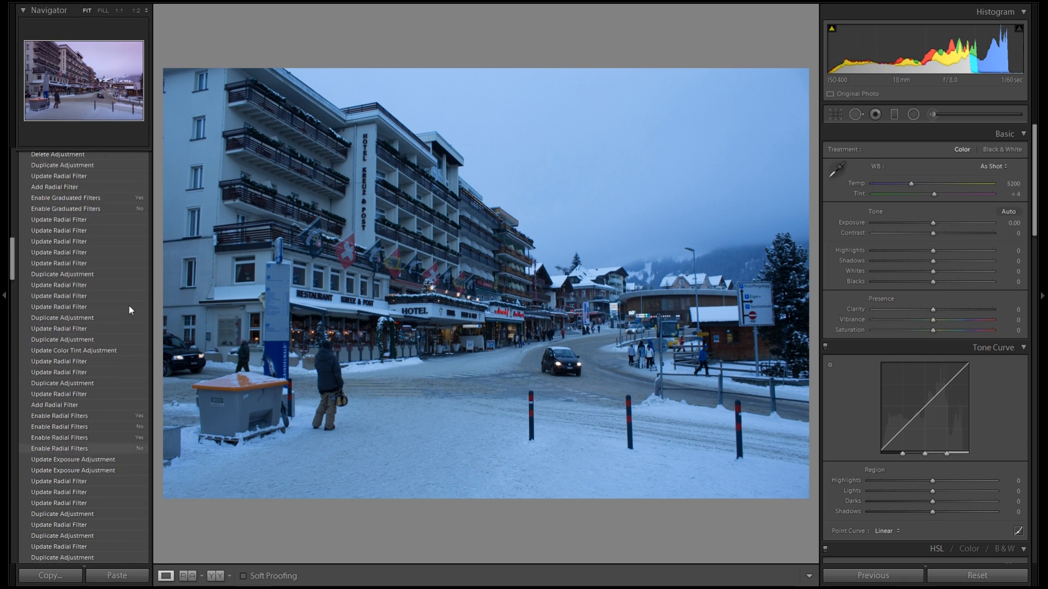
scroll(127, 273, "up", 10)
left_click(108, 204)
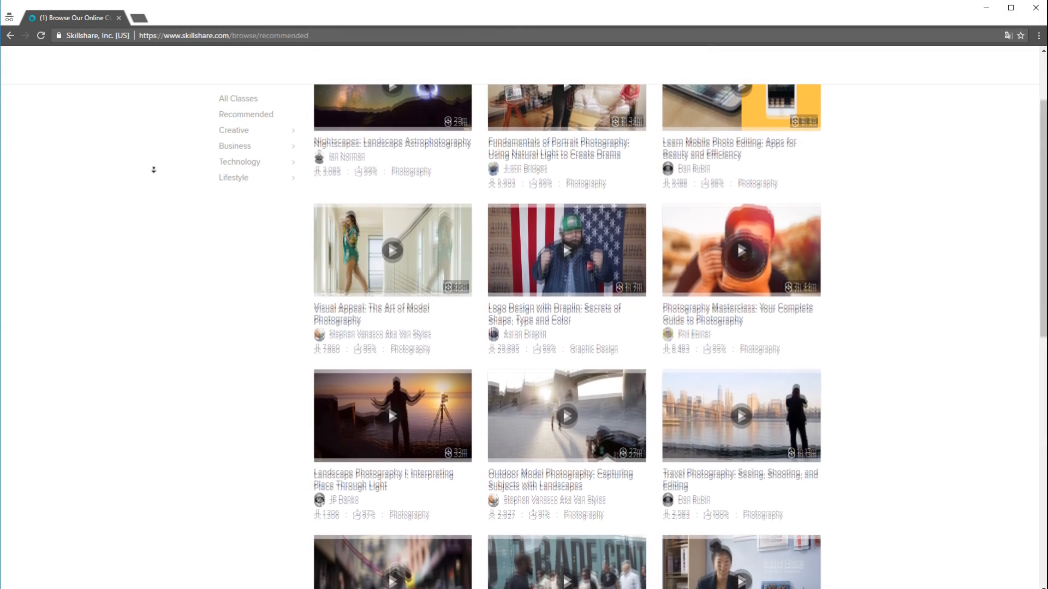
Switch to the web browser and browse Skillshare's class catalog, a Lightroom class page and the Premium plans
mouse_move(263, 140)
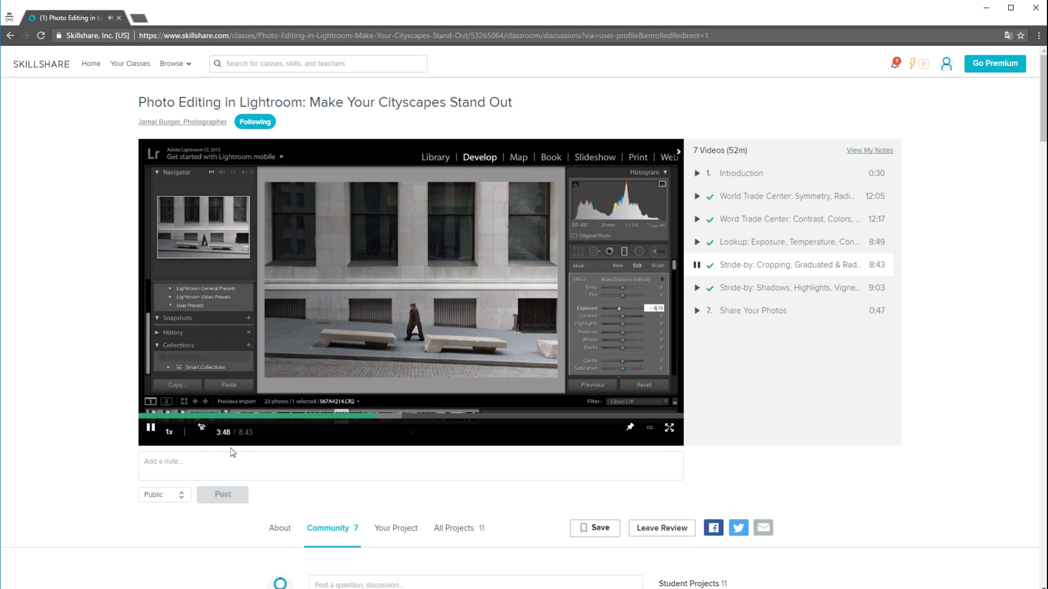
left_click(344, 418)
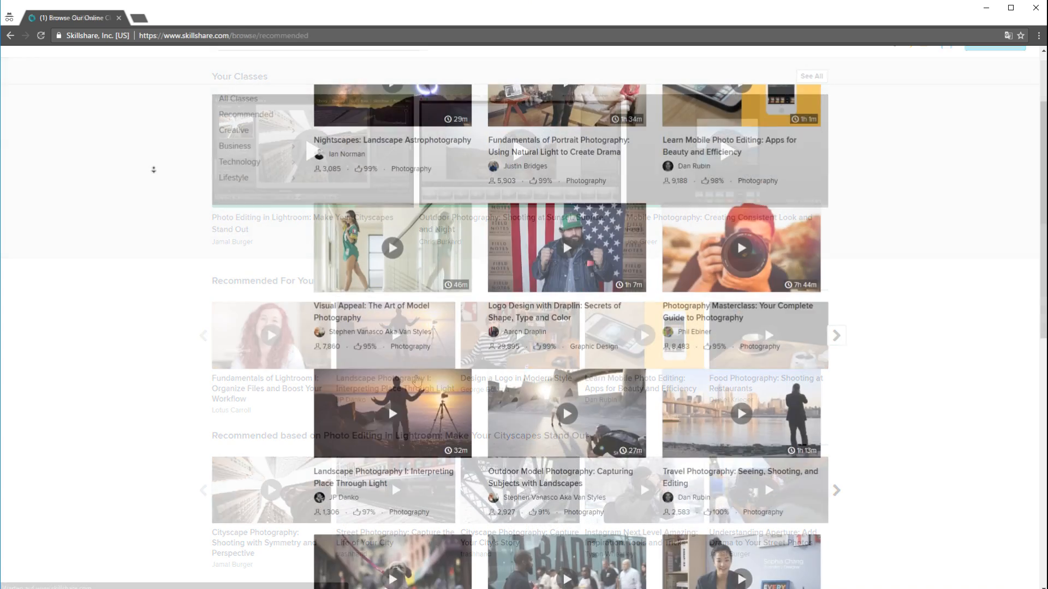
mouse_move(264, 140)
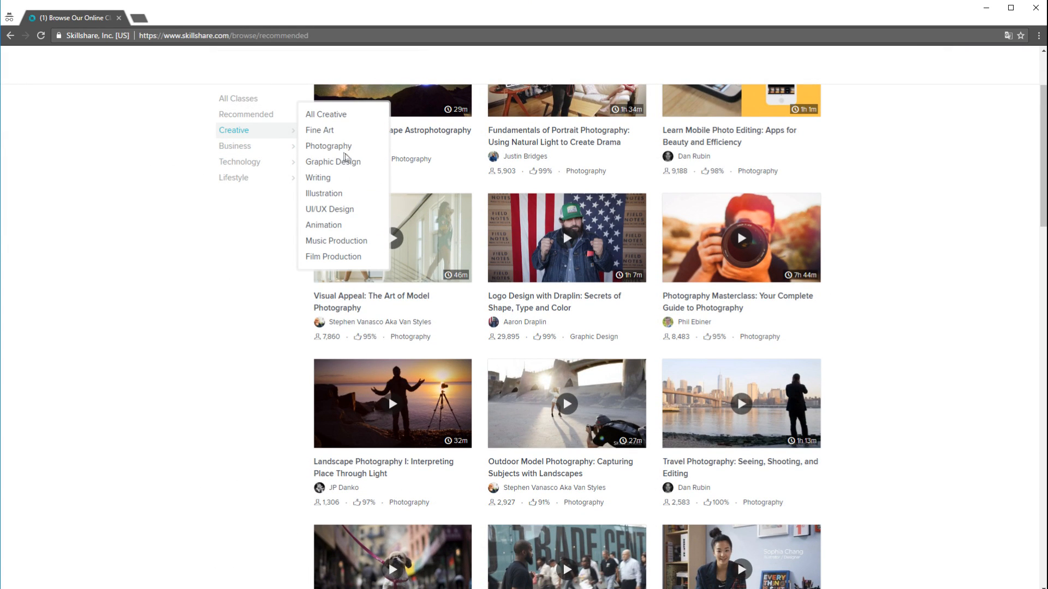
left_click(339, 231)
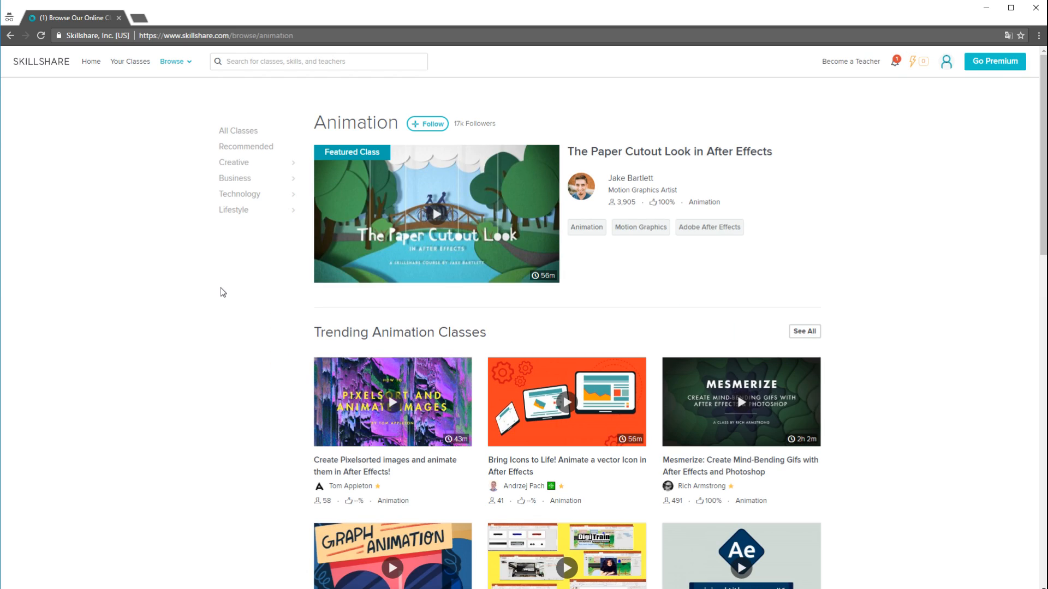
scroll(221, 287, "down", 4)
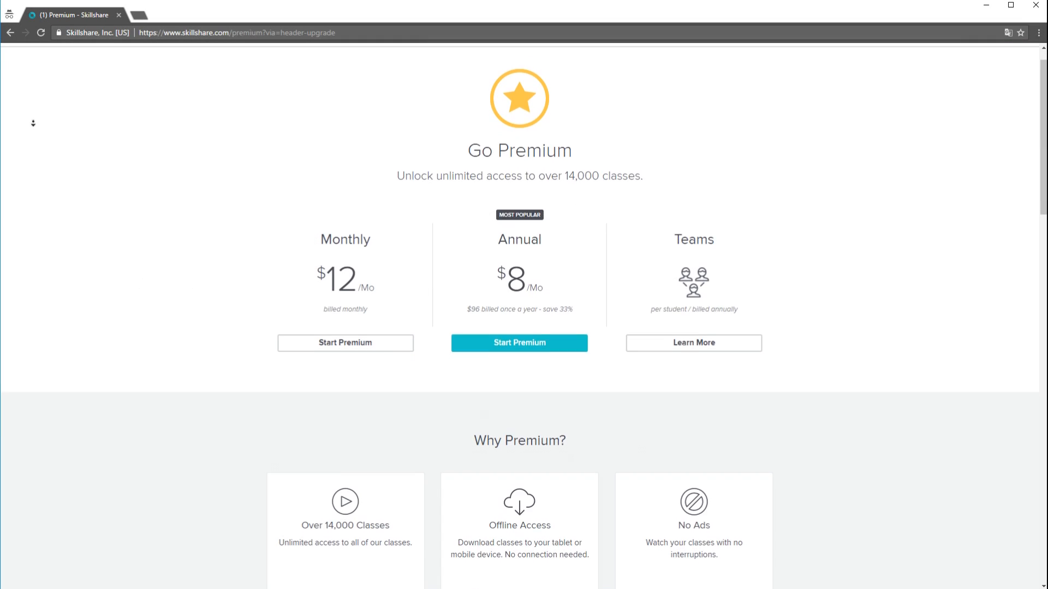
scroll(34, 123, "down", 2)
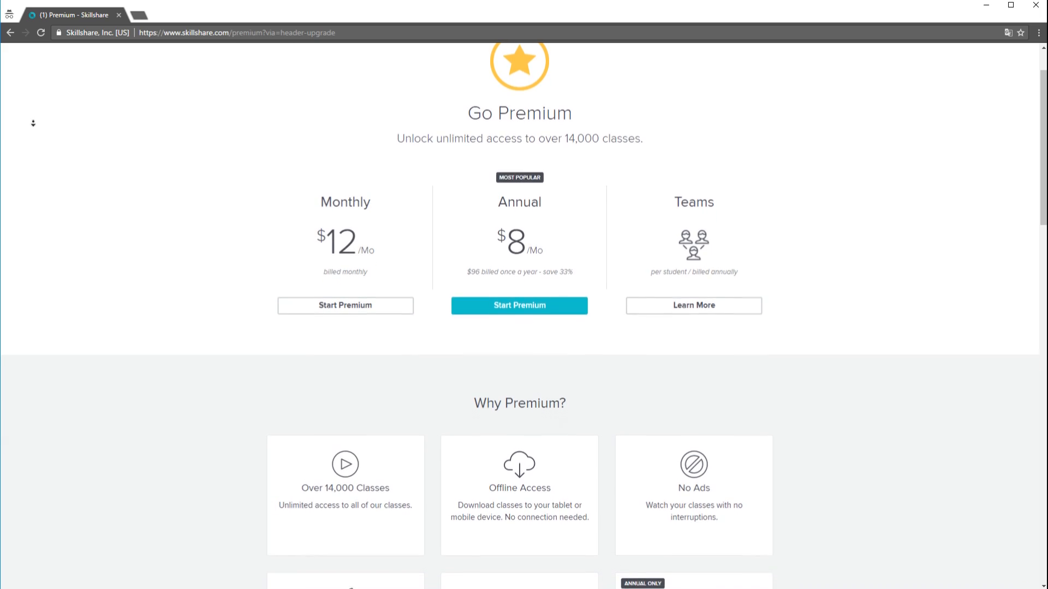